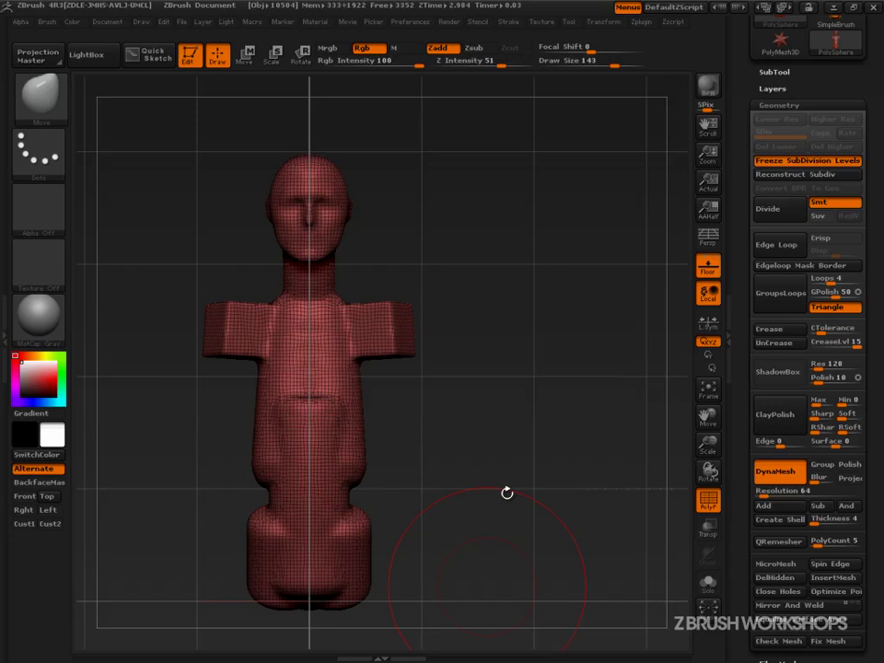
Step: Hide the polygon wireframe and insert a large sphere centred on the upper back with the InsertSphere brush
mouse_move(506, 494)
left_mouse_down()
mouse_move(475, 499)
mouse_move(485, 515)
mouse_move(658, 528)
left_mouse_up()
left_click(708, 500)
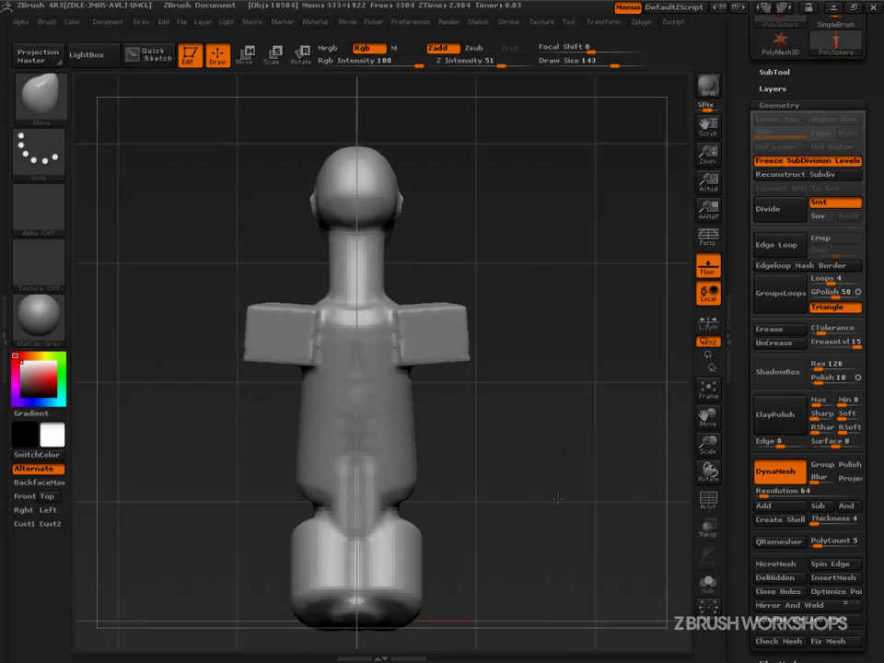
left_click_drag(558, 498, 490, 509, "alt")
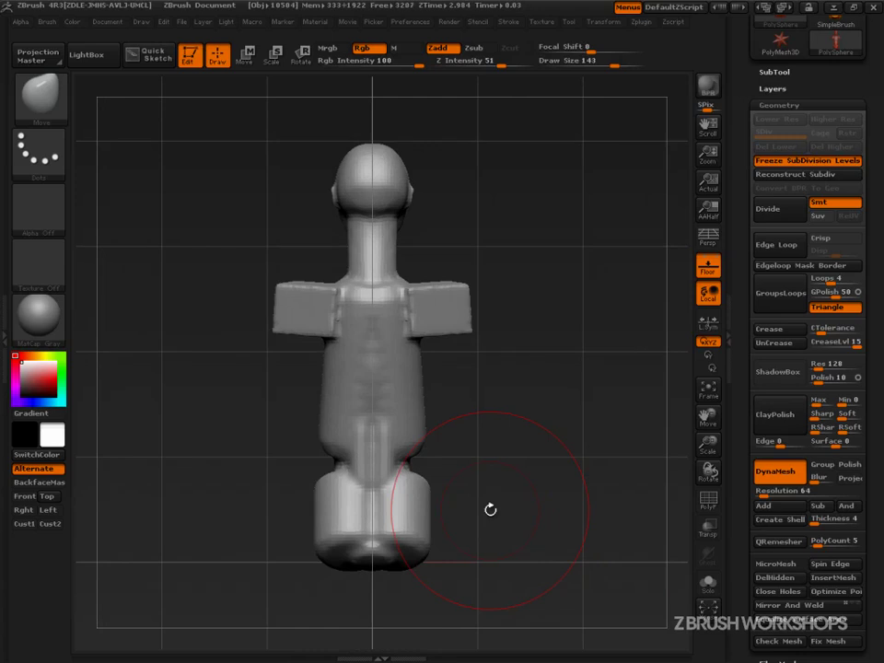
left_click(39, 92)
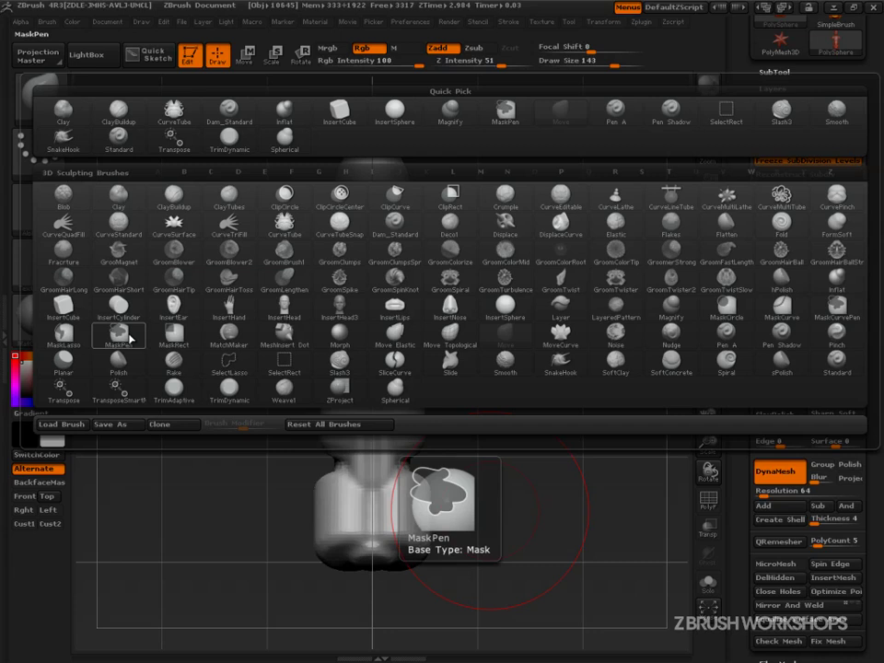
left_click(497, 313)
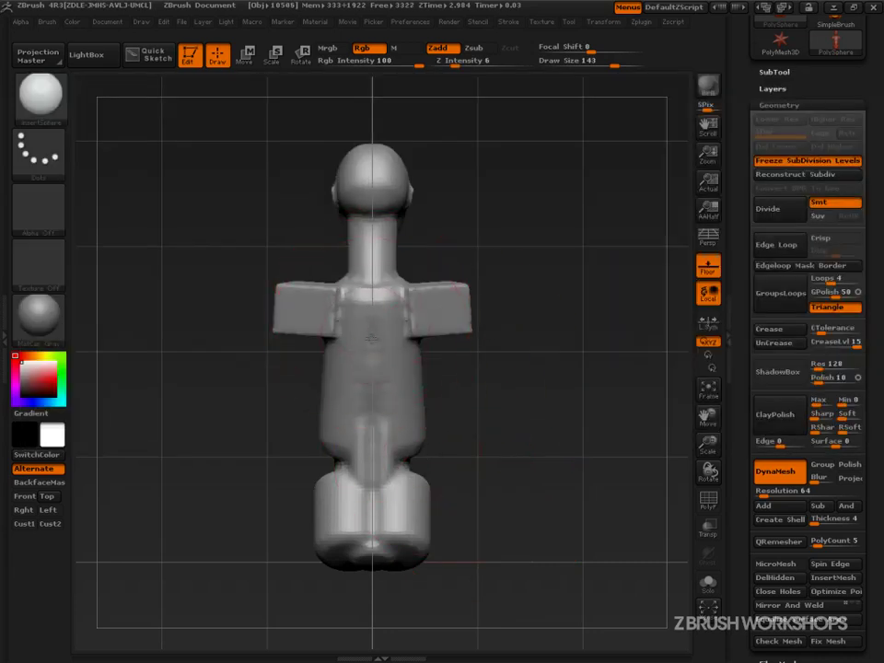
left_click_drag(372, 309, 385, 432)
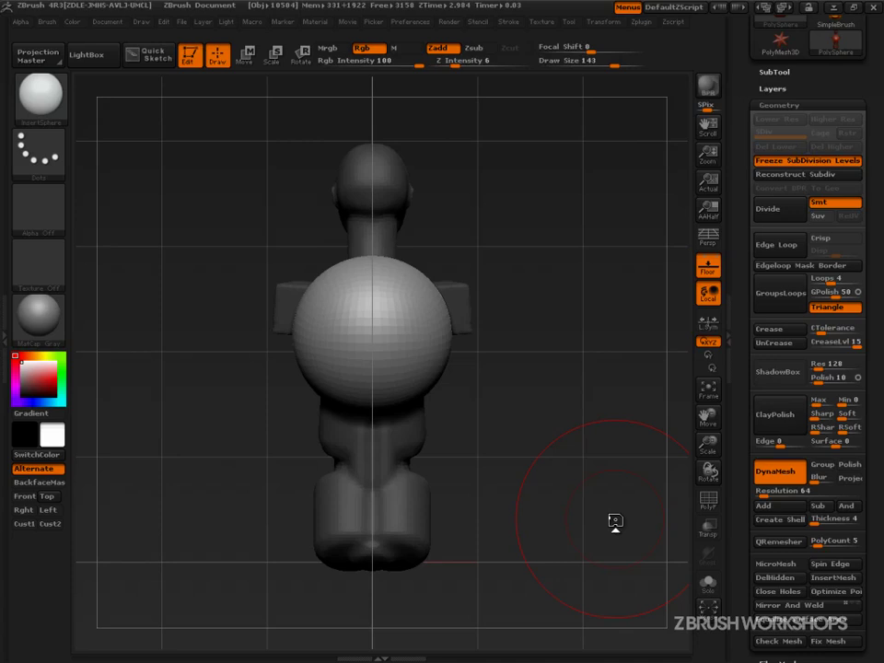
key("ctrl+shift")
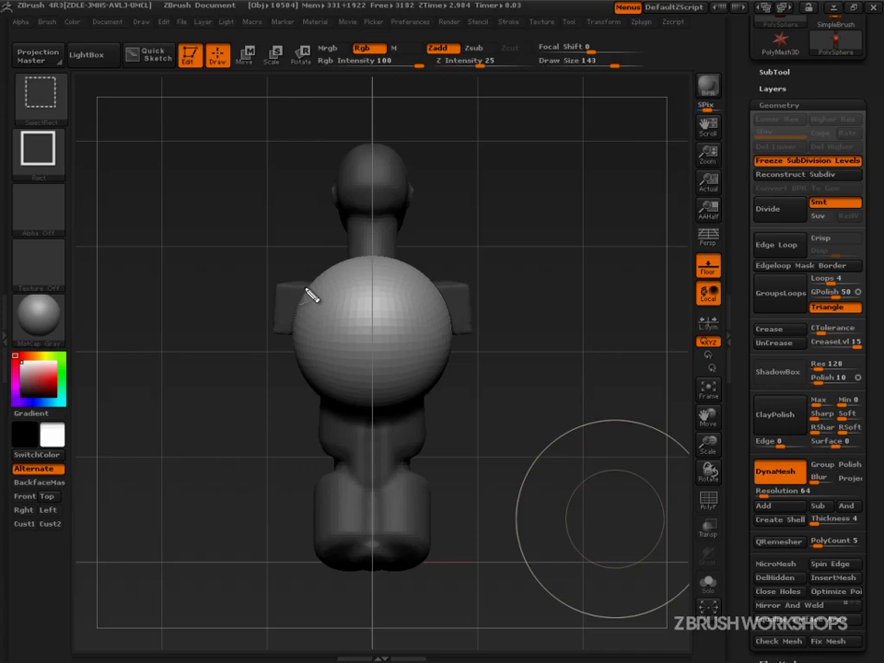
mouse_move(311, 294)
left_mouse_down("ctrl+shift")
mouse_move(326, 263)
mouse_move(444, 289)
mouse_move(322, 264)
mouse_move(434, 276)
left_mouse_up("ctrl+shift")
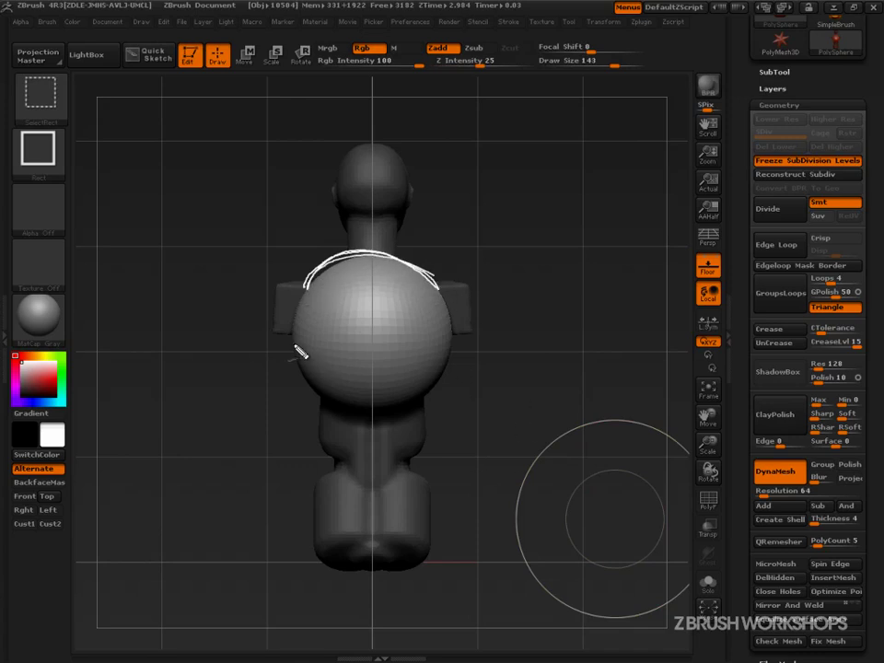
mouse_move(295, 343)
left_mouse_down("ctrl+shift")
mouse_move(321, 415)
mouse_move(455, 379)
mouse_move(428, 402)
left_mouse_up("ctrl+shift")
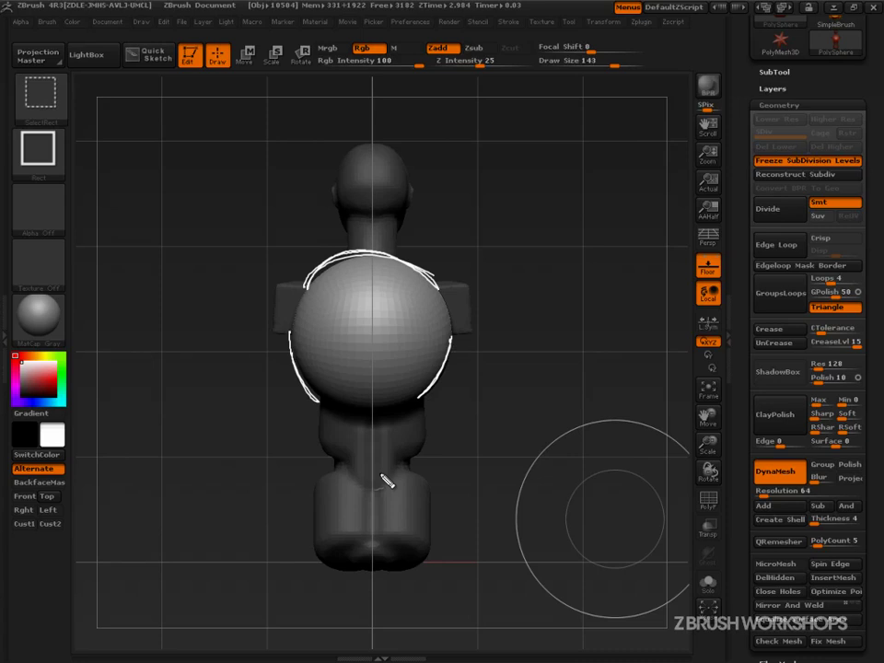
mouse_move(451, 360)
left_mouse_down("ctrl+shift")
mouse_move(475, 386)
mouse_move(465, 361)
mouse_move(460, 389)
left_mouse_up("ctrl+shift")
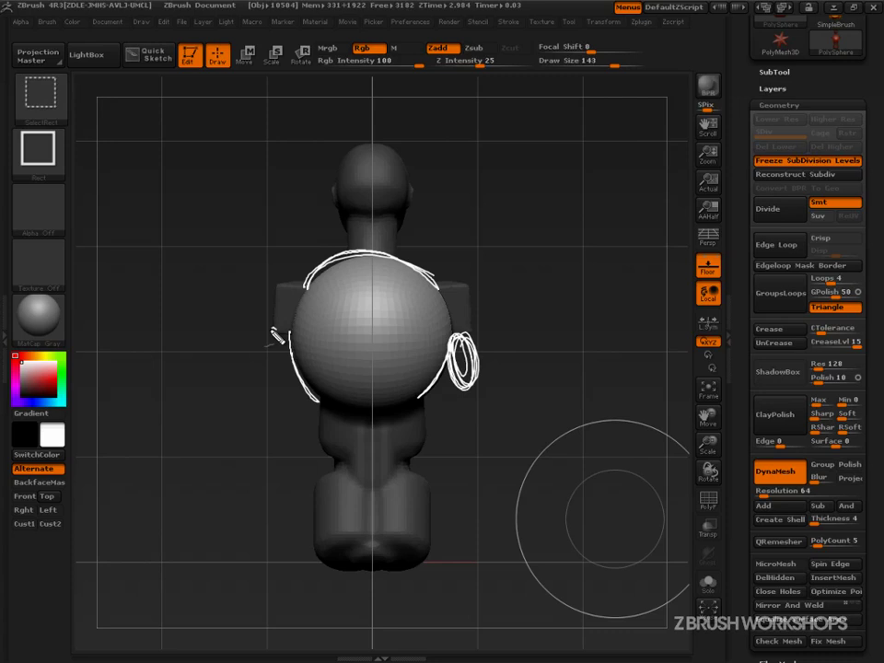
mouse_move(277, 335)
left_mouse_down("ctrl+shift")
mouse_move(288, 382)
mouse_move(269, 361)
mouse_move(292, 358)
mouse_move(226, 341)
mouse_move(256, 422)
mouse_move(295, 423)
left_mouse_up("ctrl+shift")
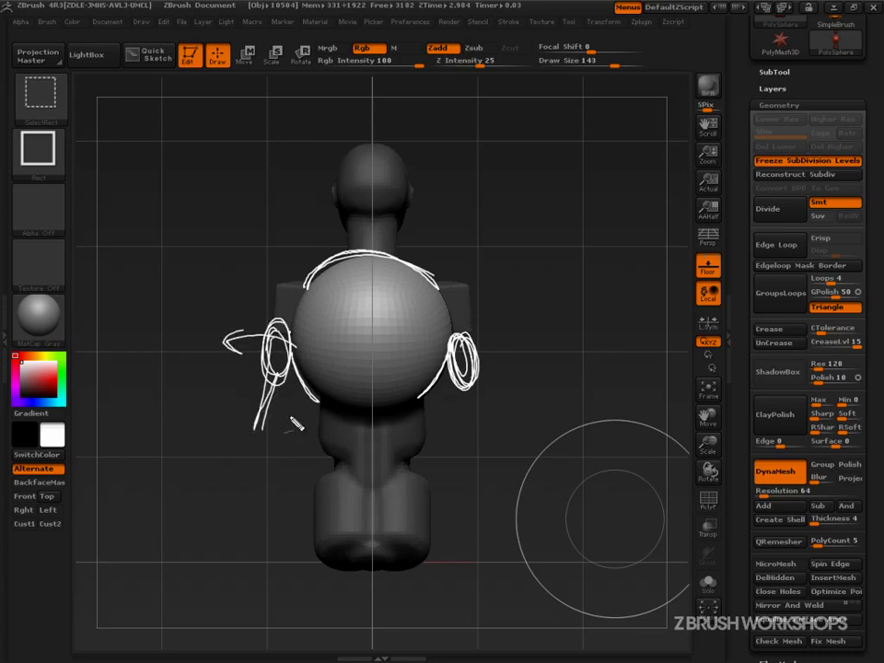
key("Escape")
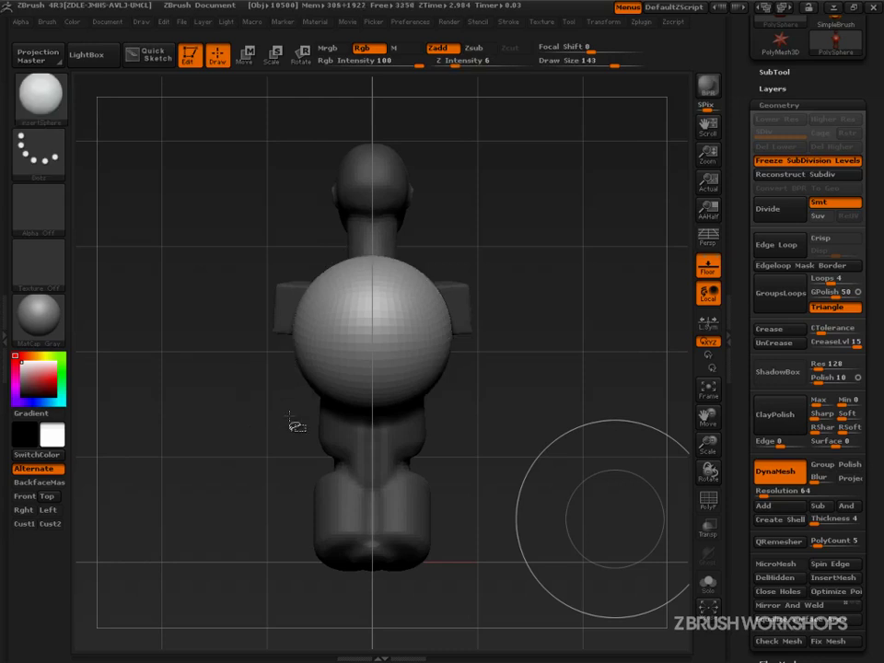
Step: Flatten the inserted sphere front to back with Transpose Move and shift it forward into the torso as the rib cage
left_click_drag(217, 497, 281, 506)
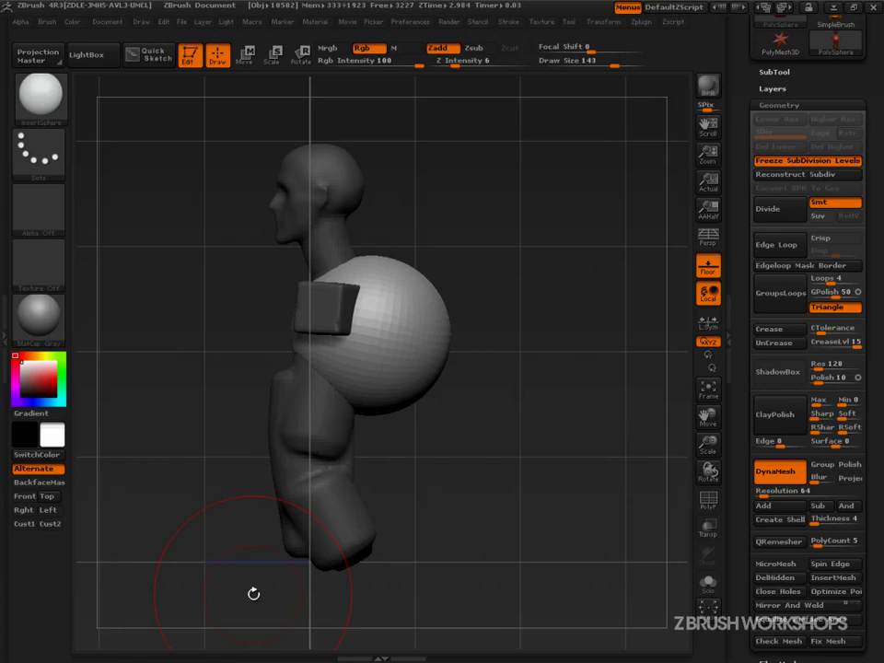
left_click(245, 55)
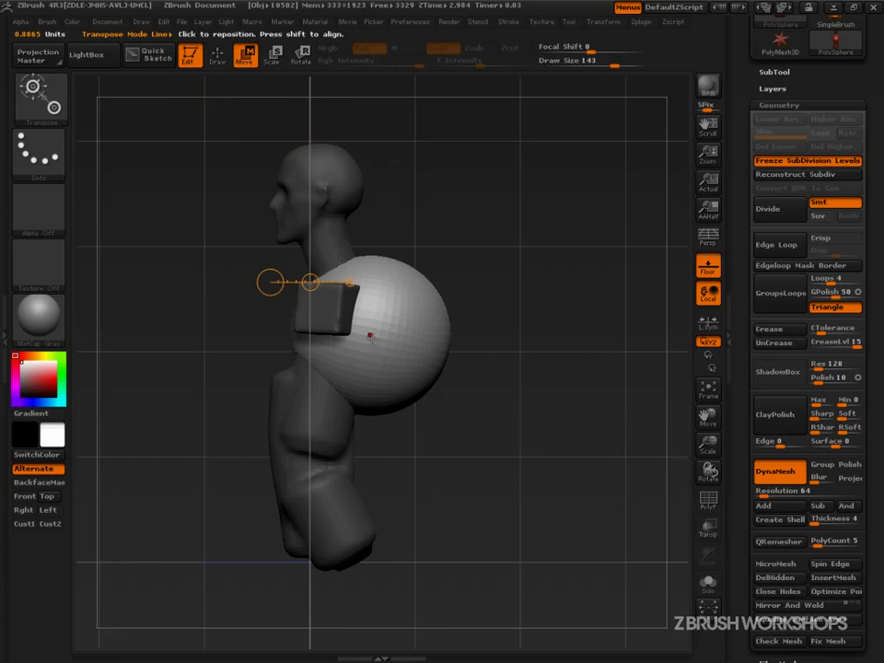
left_click_drag(368, 337, 522, 335)
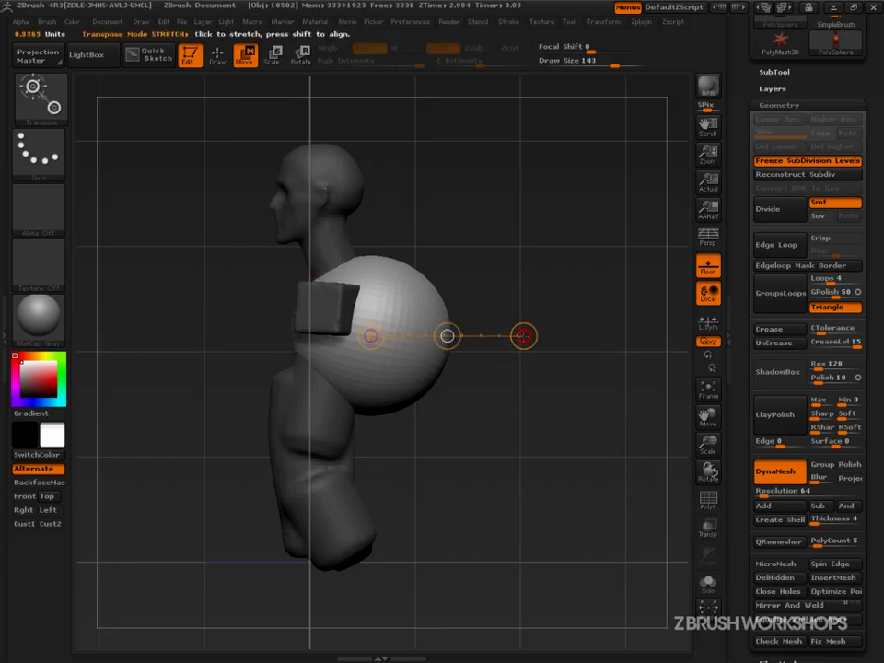
mouse_move(522, 336)
left_mouse_down()
mouse_move(477, 334)
mouse_move(510, 339)
left_mouse_up()
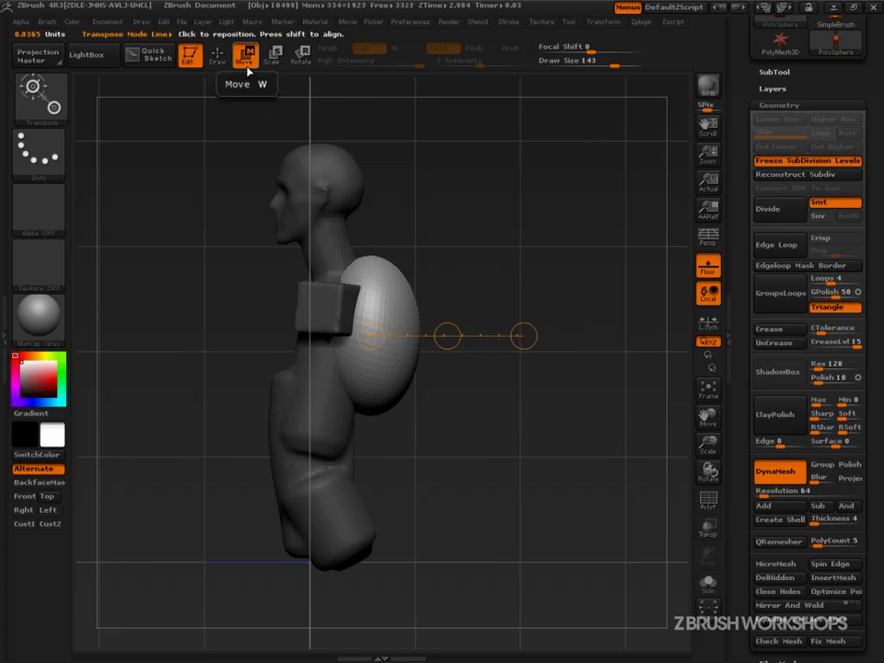
left_click_drag(447, 335, 426, 338)
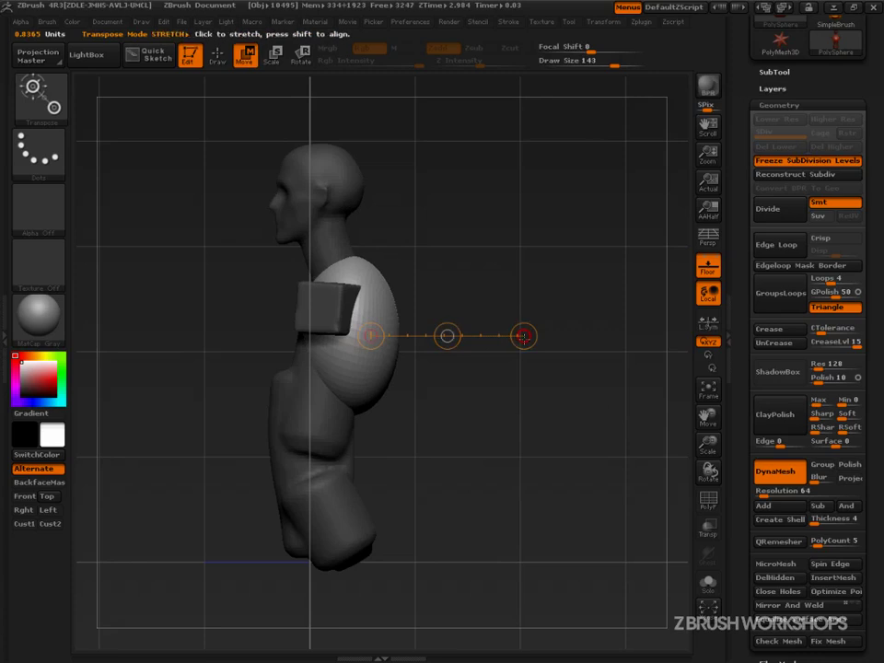
left_click_drag(522, 335, 509, 339)
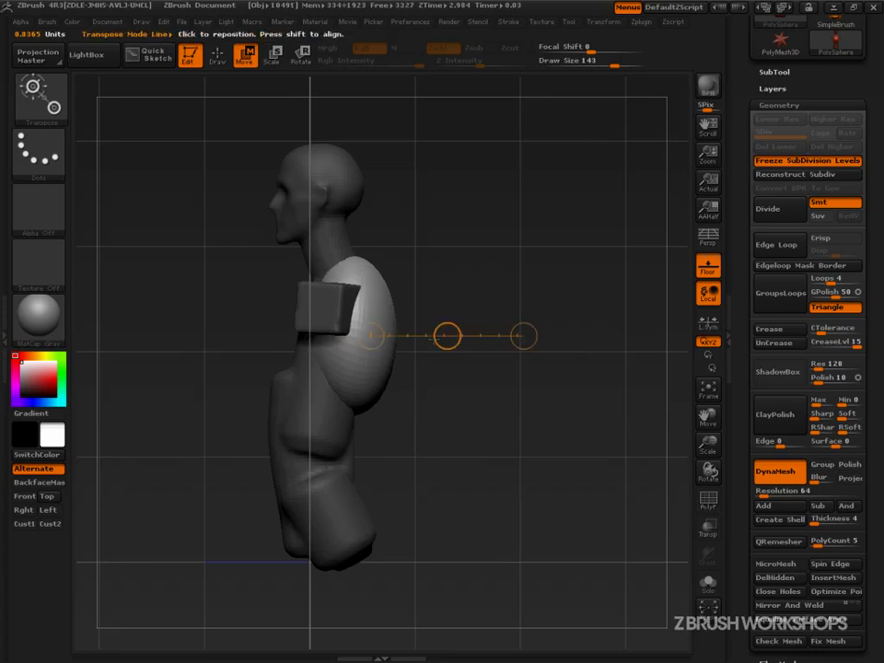
mouse_move(447, 336)
left_mouse_down()
mouse_move(437, 335)
mouse_move(445, 337)
left_mouse_up()
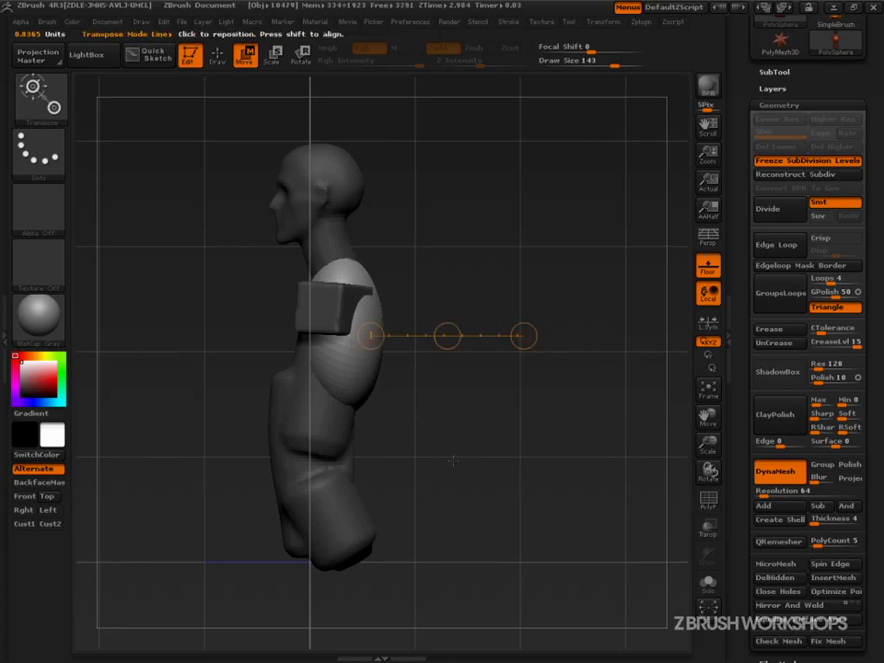
key("ctrl+shift")
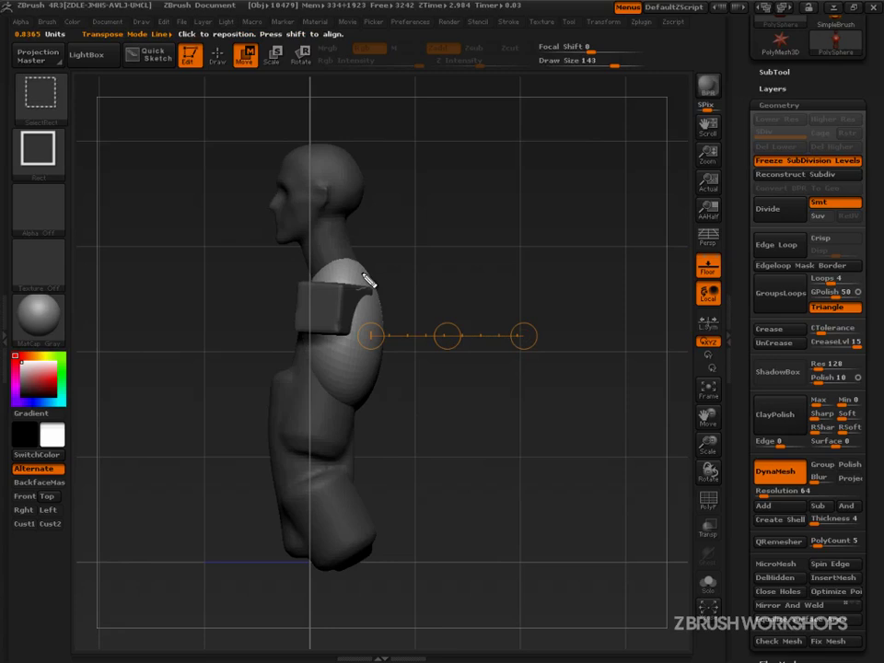
mouse_move(346, 216)
left_mouse_down("ctrl+shift")
mouse_move(352, 252)
mouse_move(308, 276)
mouse_move(304, 263)
mouse_move(355, 212)
mouse_move(353, 246)
mouse_move(391, 312)
mouse_move(377, 450)
left_mouse_up("ctrl+shift")
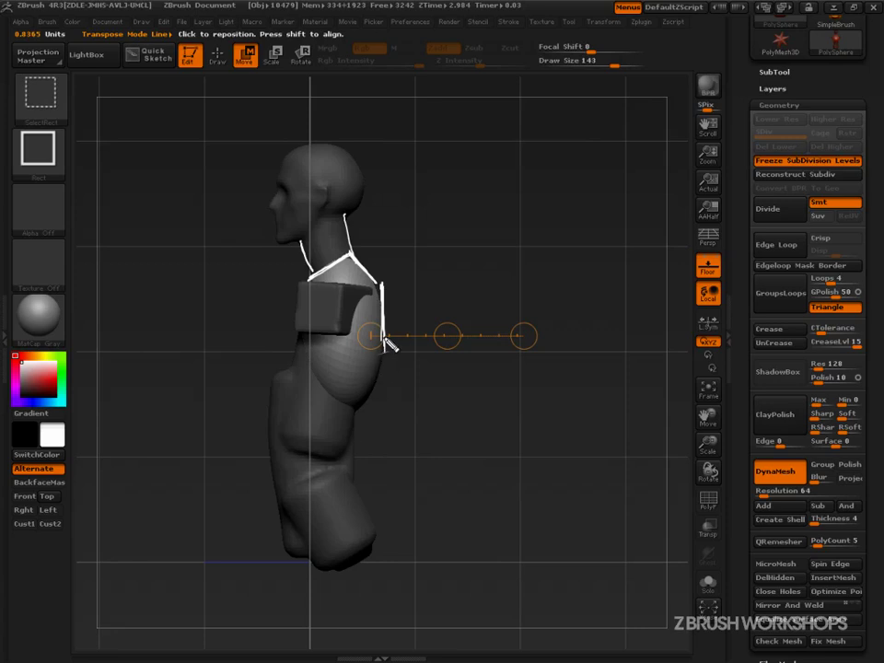
left_click_drag(388, 343, 361, 475, "ctrl+shift")
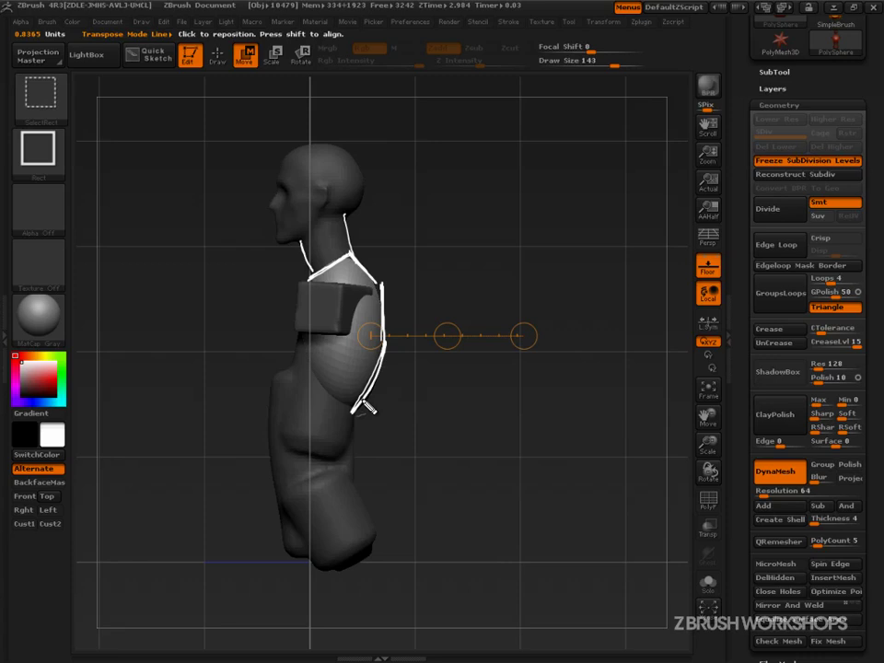
left_click_drag(368, 408, 378, 528, "ctrl+shift")
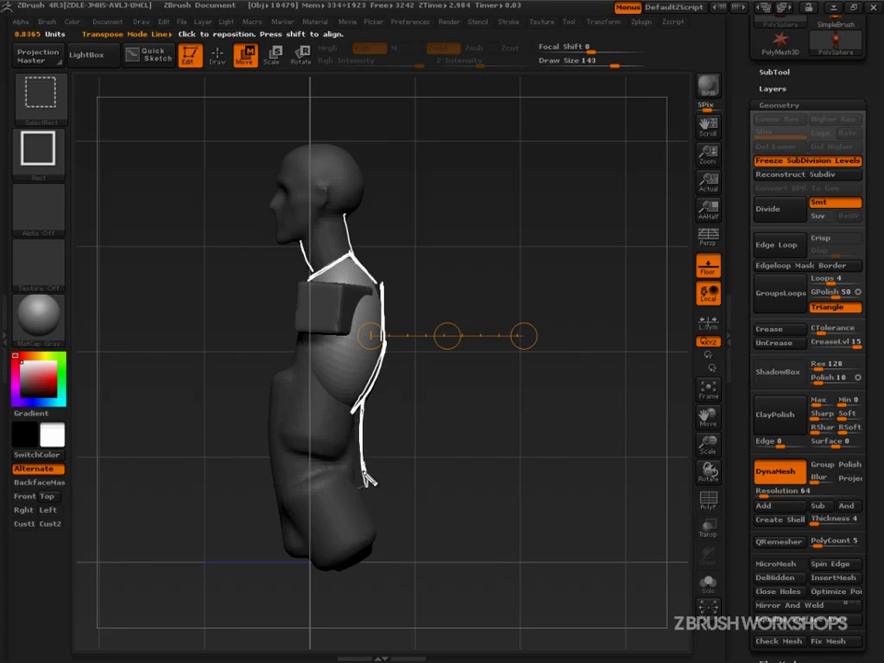
mouse_move(370, 488)
left_mouse_down("ctrl+shift")
mouse_move(361, 475)
mouse_move(363, 439)
left_mouse_up("ctrl+shift")
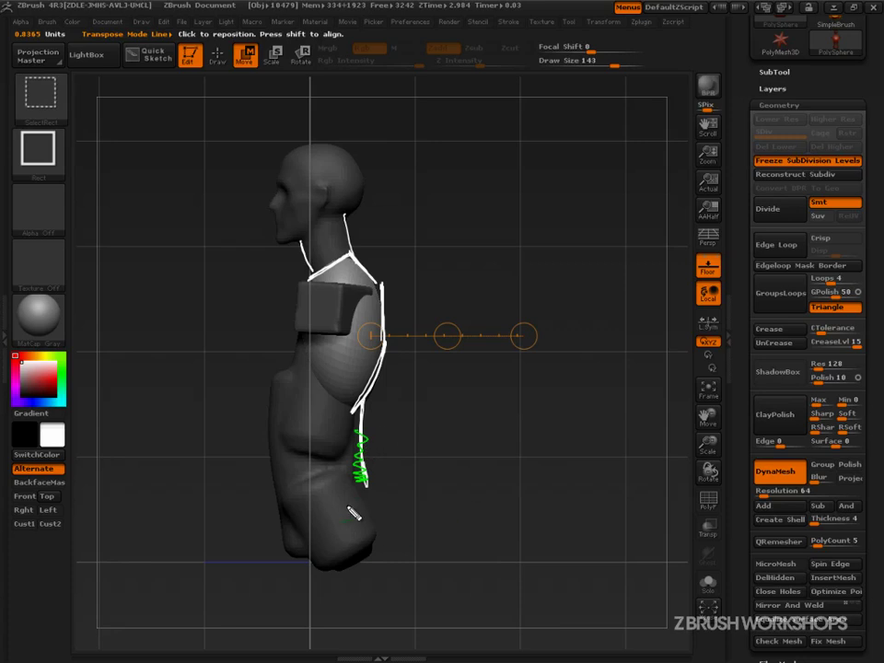
mouse_move(327, 470)
left_mouse_down()
mouse_move(371, 485)
mouse_move(390, 530)
left_mouse_up()
key("ctrl+z")
mouse_move(350, 504)
left_mouse_down()
mouse_move(374, 511)
mouse_move(390, 533)
mouse_move(352, 512)
left_mouse_up()
left_click_drag(299, 521, 320, 630, "ctrl+shift")
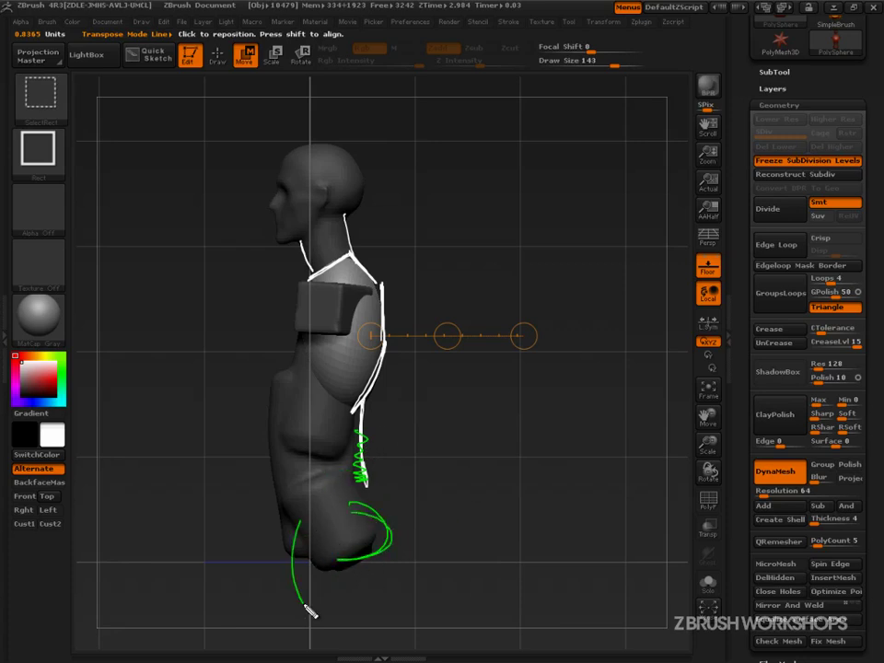
left_click_drag(370, 534, 392, 653, "ctrl+shift")
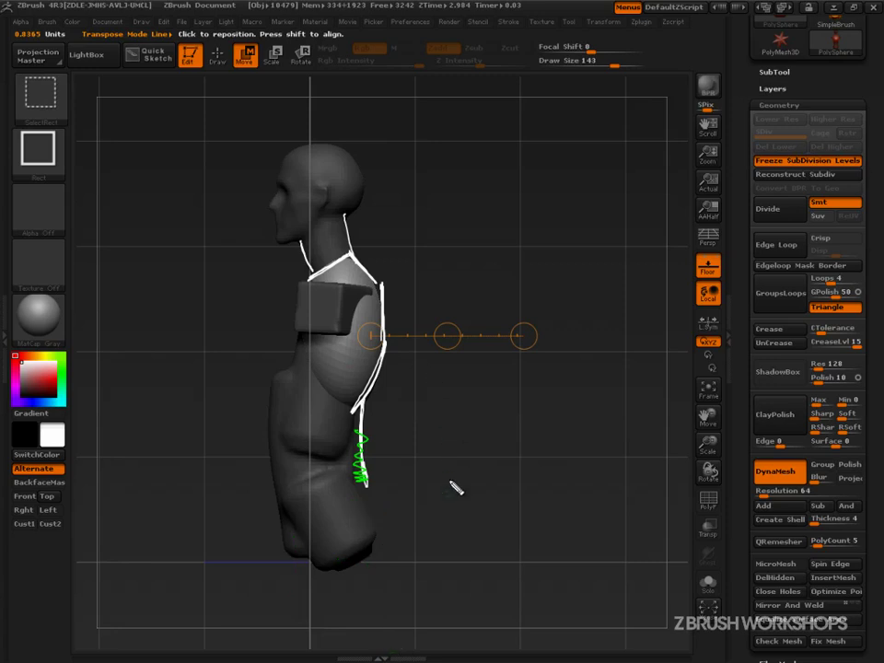
key("Escape")
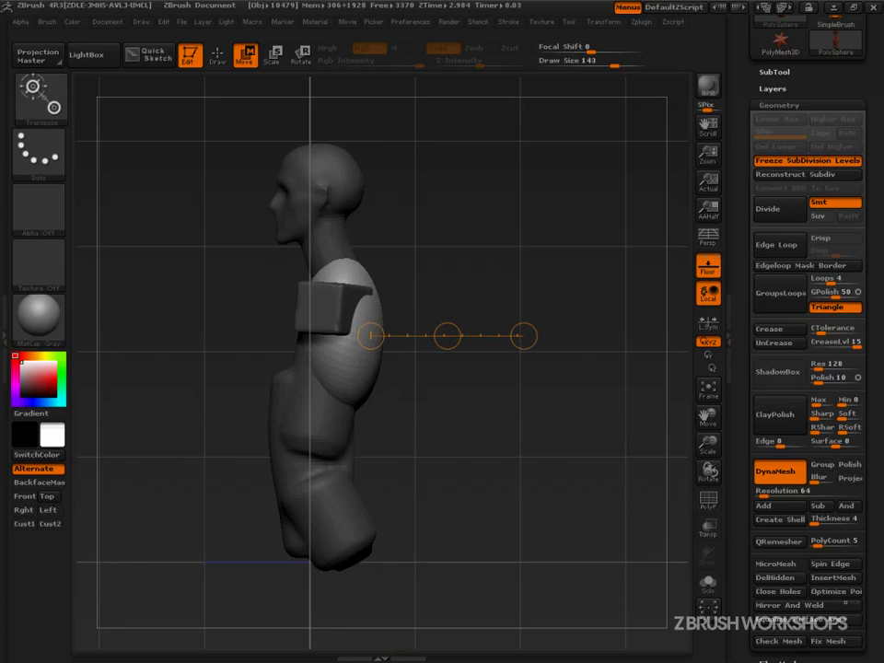
mouse_move(308, 293)
left_mouse_down()
mouse_move(345, 339)
mouse_move(213, 310)
mouse_move(242, 317)
left_mouse_up()
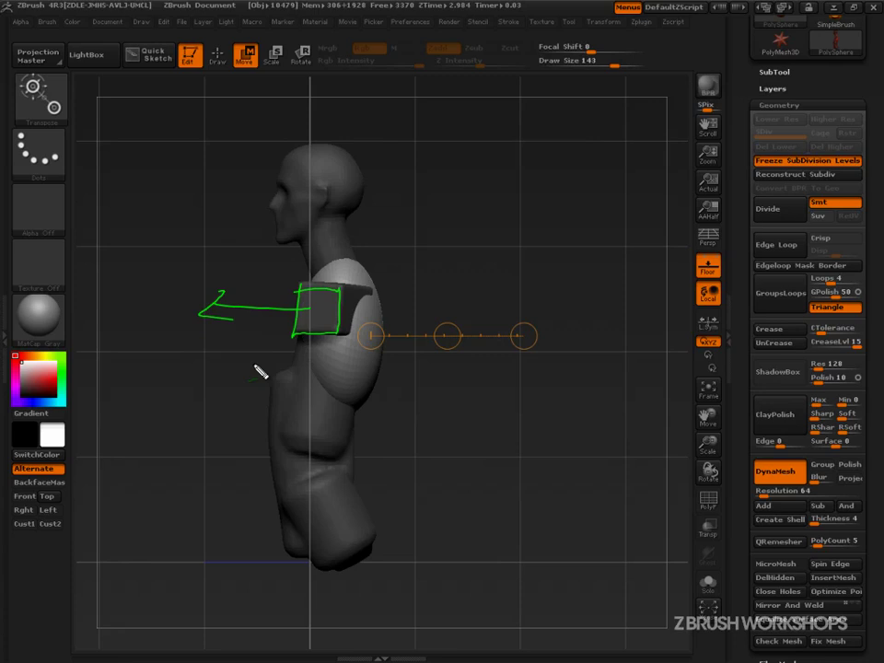
key("Escape")
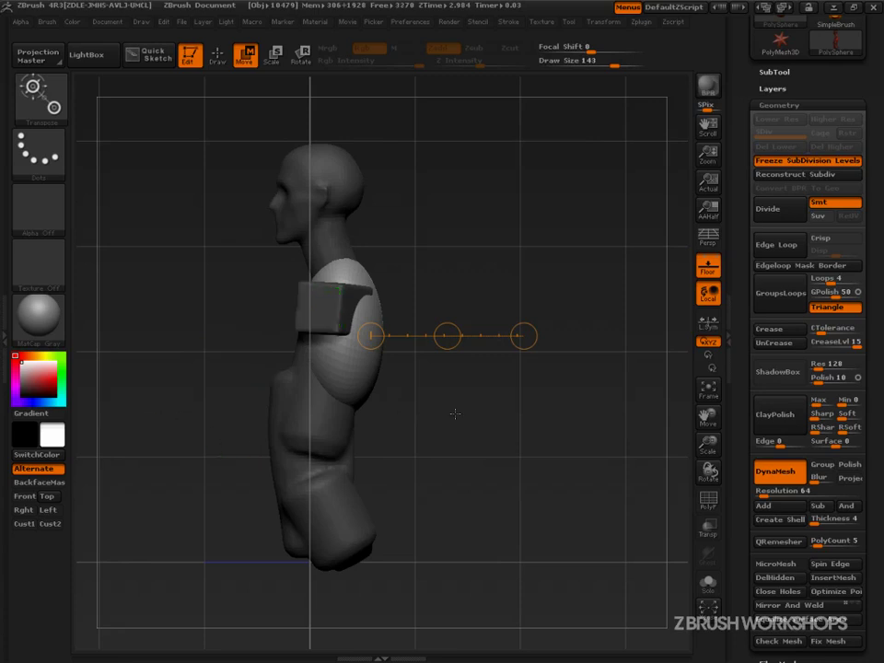
Step: Clear the mask and remesh with DynaMesh to fuse the rib cage sphere into the body
mouse_move(503, 439)
left_mouse_down()
mouse_move(513, 438)
mouse_move(424, 458)
mouse_move(477, 463)
left_mouse_up()
left_click_drag(459, 381, 463, 466, "ctrl")
left_click_drag(474, 401, 479, 501, "ctrl")
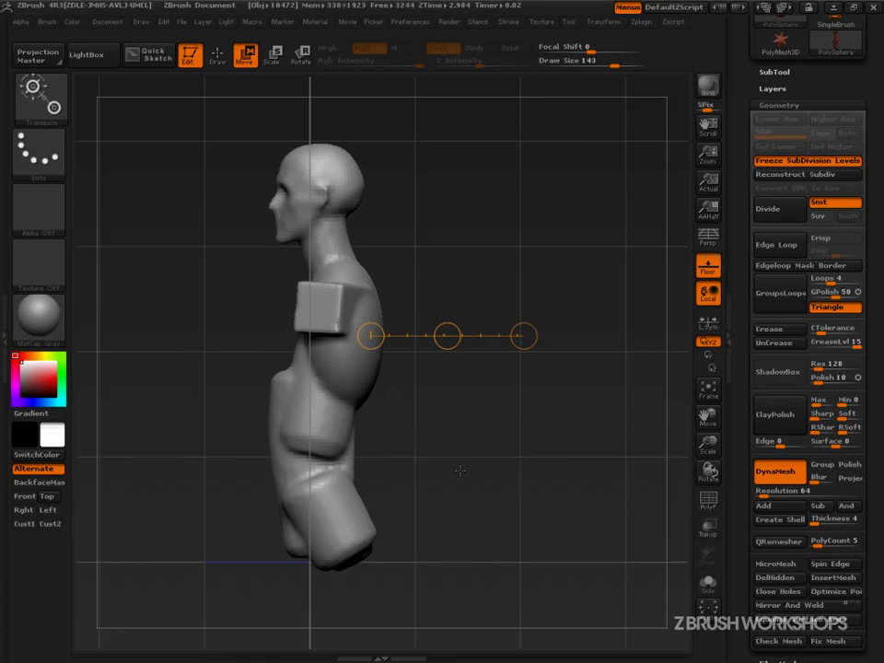
Step: Shift the shoulder block toward the back with the Move brush in side view, using draw sizes of 67 and 95
left_click(218, 57)
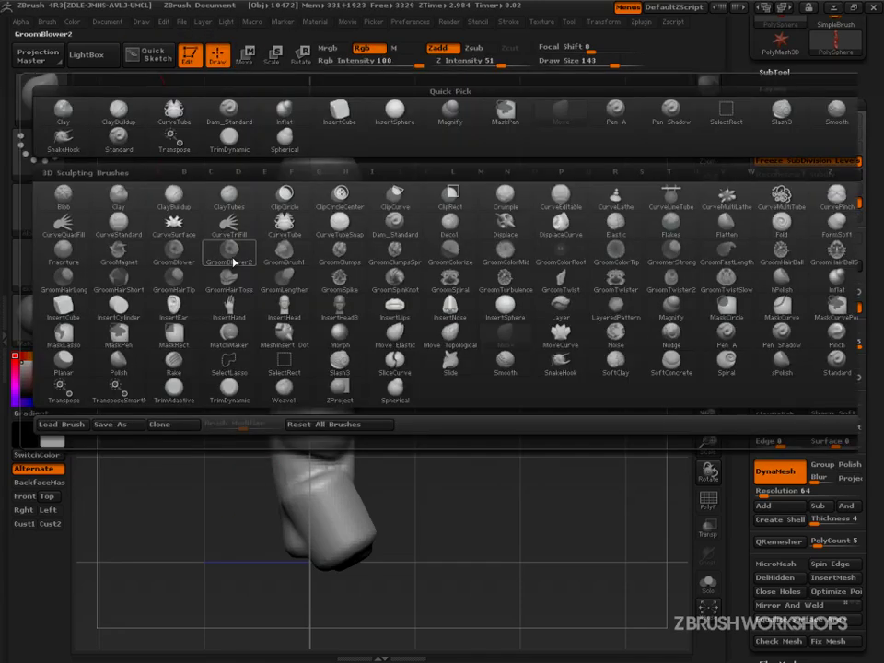
left_click(39, 92)
left_click(504, 338)
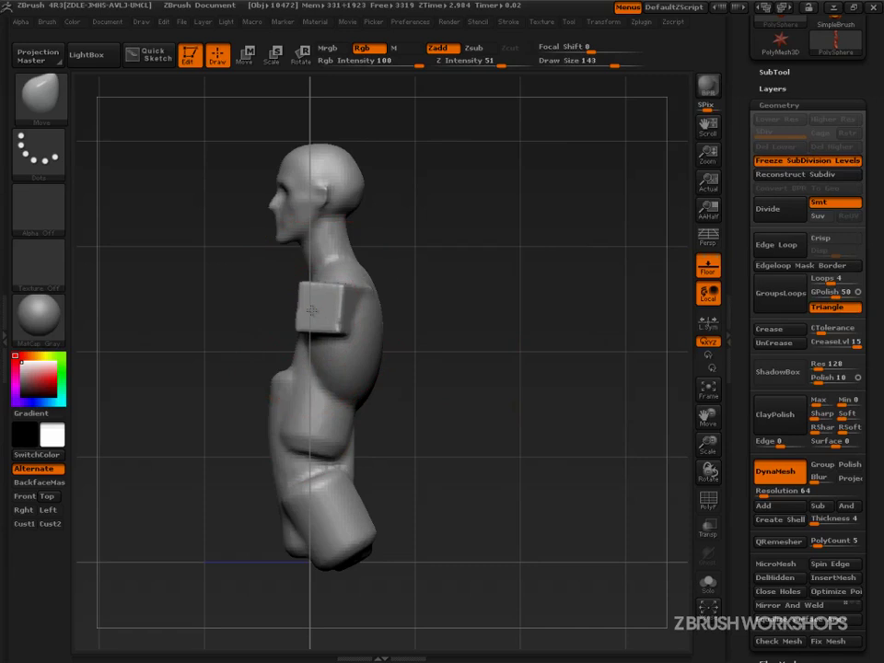
key("s")
mouse_move(317, 312)
left_mouse_down()
mouse_move(306, 313)
mouse_move(329, 314)
mouse_move(329, 331)
mouse_move(312, 315)
left_mouse_up()
key("s")
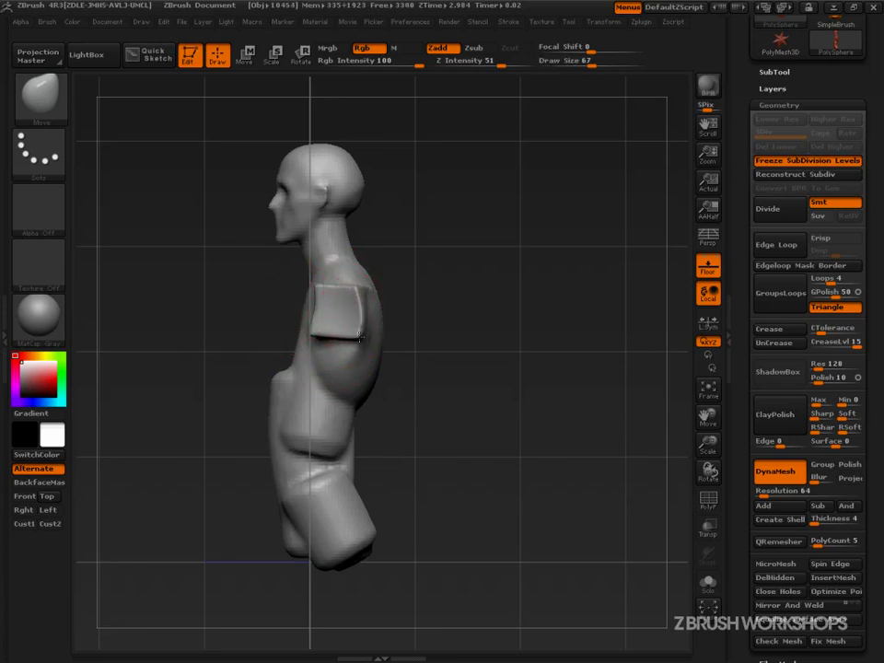
key("s")
mouse_move(362, 330)
left_mouse_down()
mouse_move(373, 332)
mouse_move(322, 331)
mouse_move(347, 300)
mouse_move(354, 326)
left_mouse_up()
key("s")
key("s")
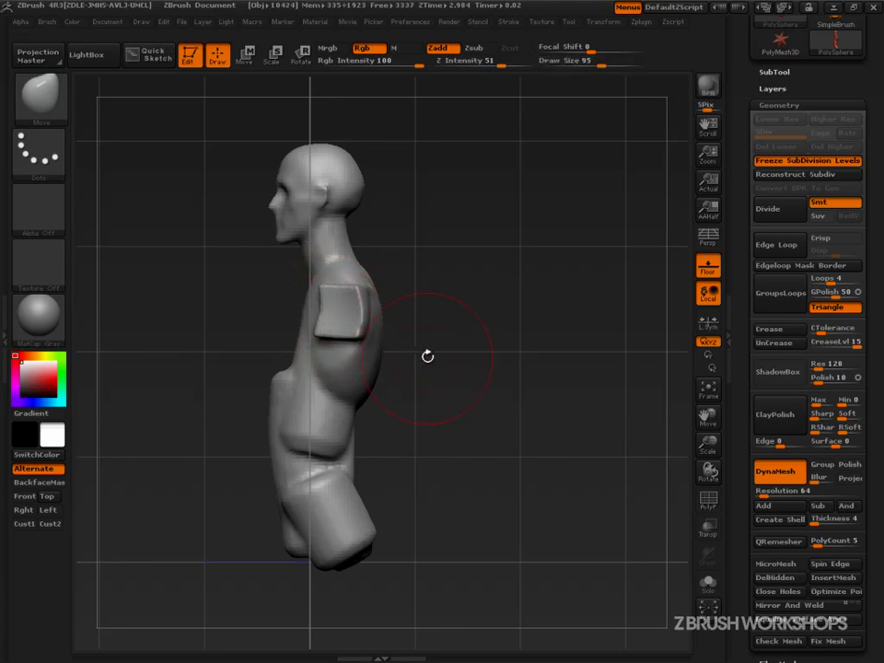
Step: Insert a mirrored pair of spheres on the sides of the waist with the InsertSphere brush at draw size 140
left_click_drag(470, 435, 467, 428, "alt")
left_click_drag(509, 475, 582, 481)
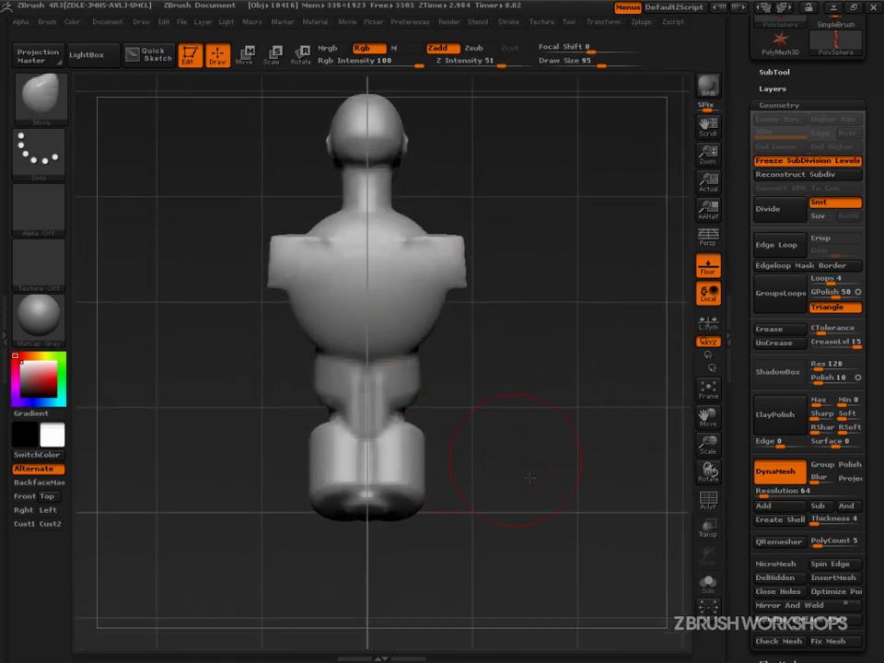
left_click(51, 102)
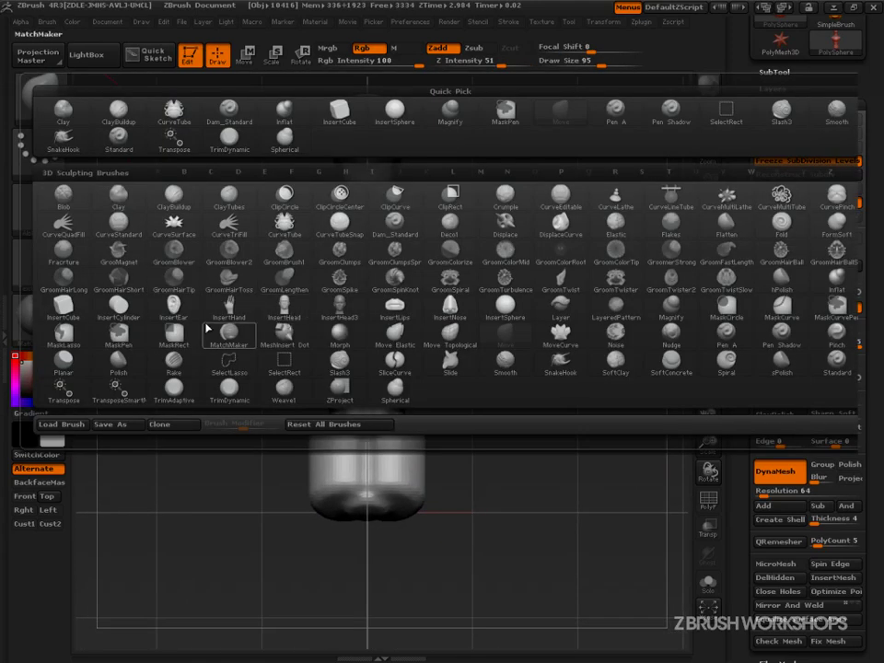
left_click(505, 307)
key("s")
left_click_drag(419, 424, 433, 424)
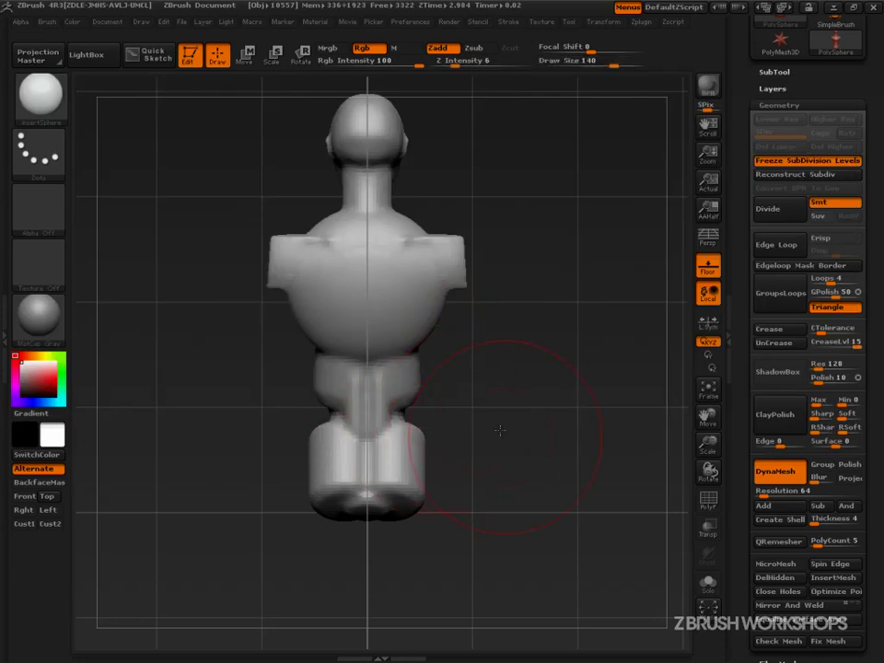
left_click_drag(499, 431, 368, 430)
left_click_drag(307, 412, 347, 447)
Step: Flatten the waist spheres with Transpose Move and shift them up along the flanks in side view to form the obliques
mouse_move(527, 486)
left_mouse_down()
mouse_move(480, 488)
mouse_move(433, 434)
mouse_move(402, 415)
mouse_move(489, 415)
mouse_move(433, 416)
left_mouse_up()
left_click(245, 56)
left_click_drag(553, 428, 509, 432, "shift")
mouse_move(439, 415)
left_mouse_down()
mouse_move(539, 414)
mouse_move(506, 414)
left_mouse_up()
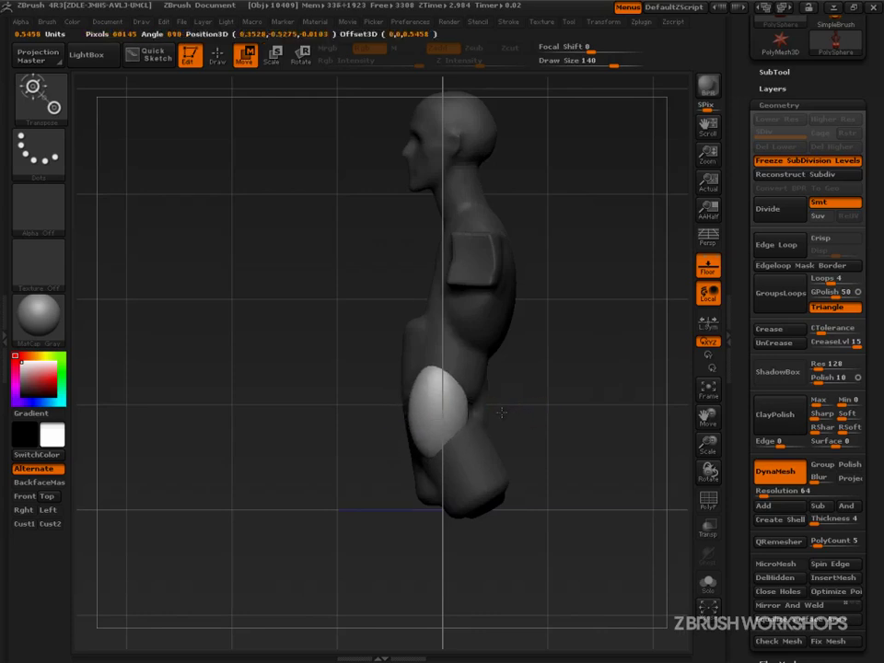
mouse_move(440, 414)
left_mouse_down()
mouse_move(540, 414)
mouse_move(543, 445)
left_mouse_up()
key("r")
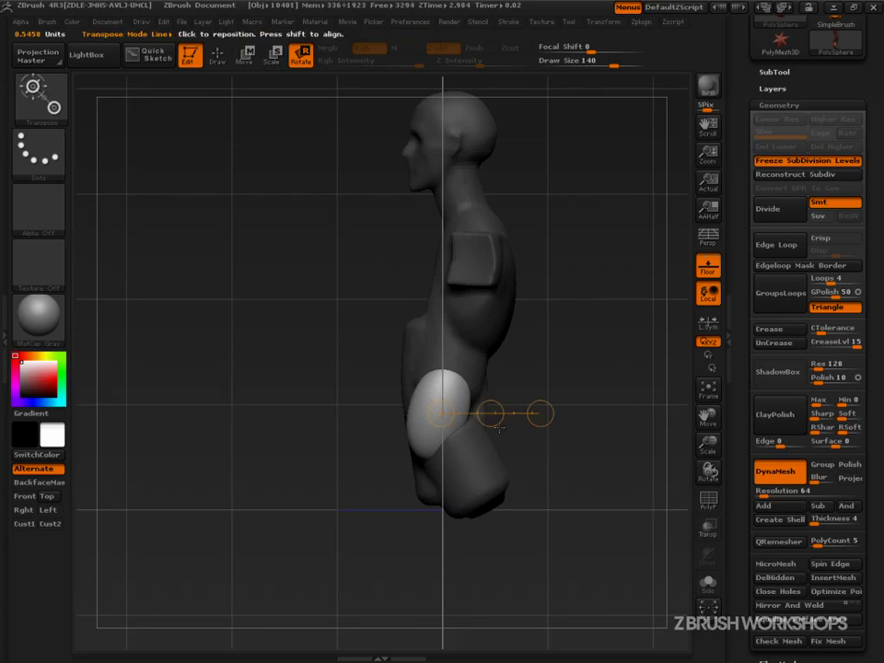
key("w")
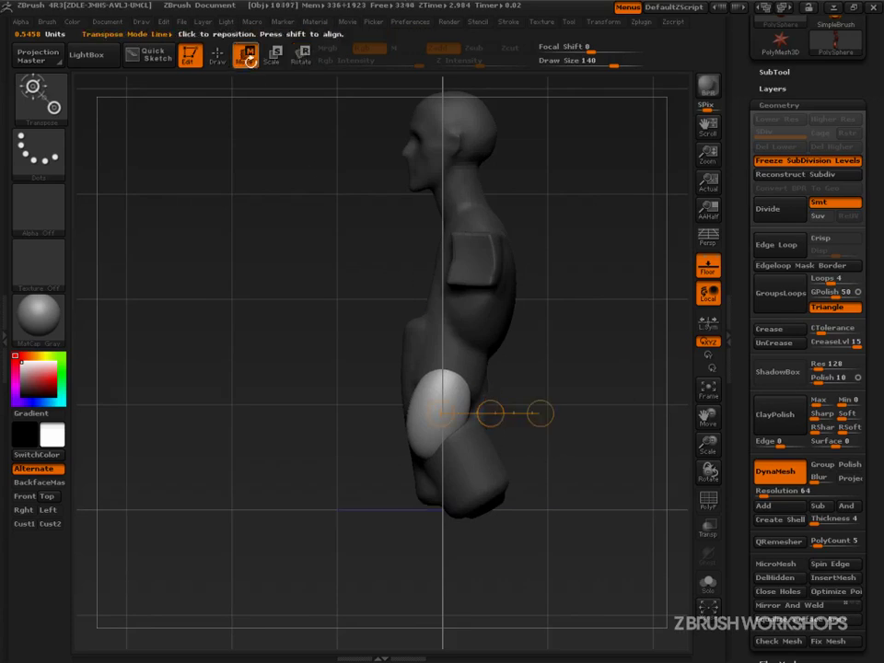
left_click_drag(490, 414, 491, 397)
key("ctrl+shift")
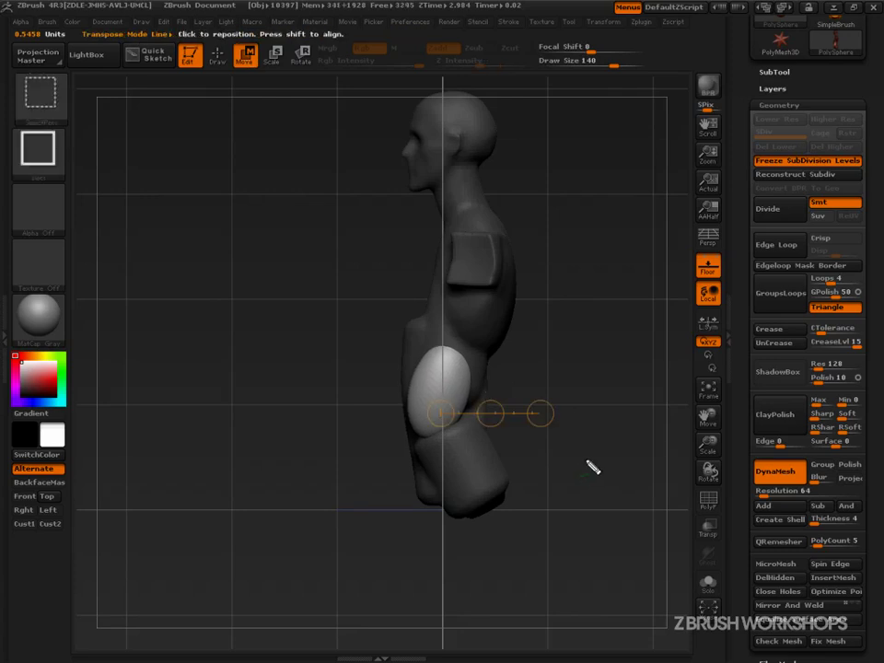
left_click_drag(430, 345, 414, 436)
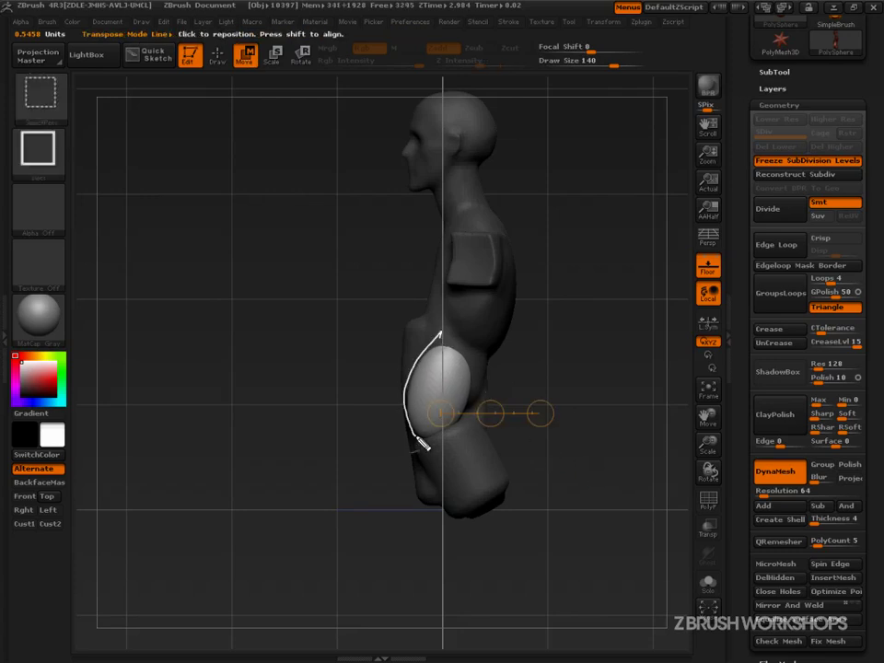
key("ctrl+z")
mouse_move(418, 364)
left_mouse_down()
mouse_move(416, 447)
mouse_move(498, 354)
left_mouse_up()
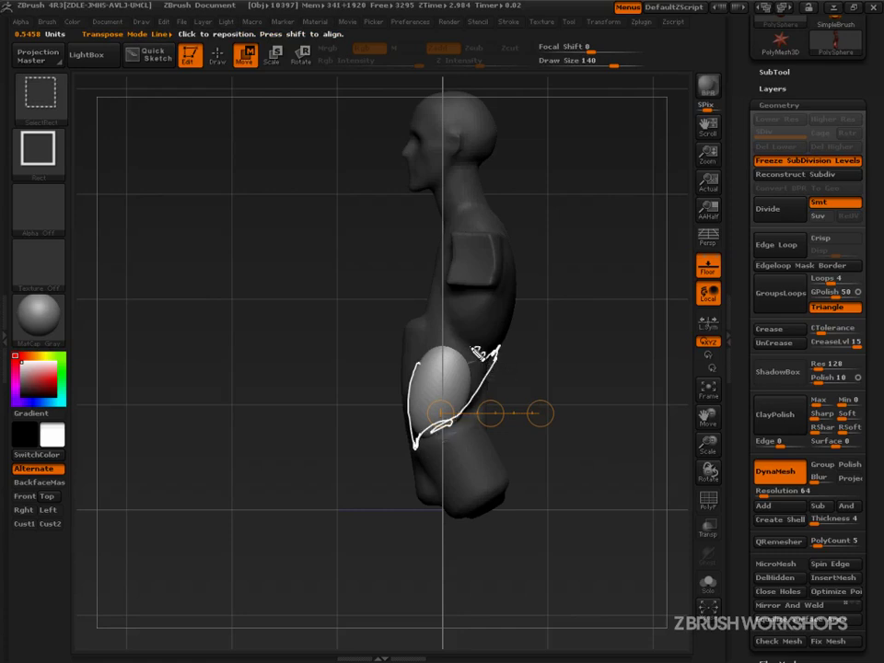
mouse_move(472, 348)
left_mouse_down()
mouse_move(455, 319)
mouse_move(413, 368)
left_mouse_up()
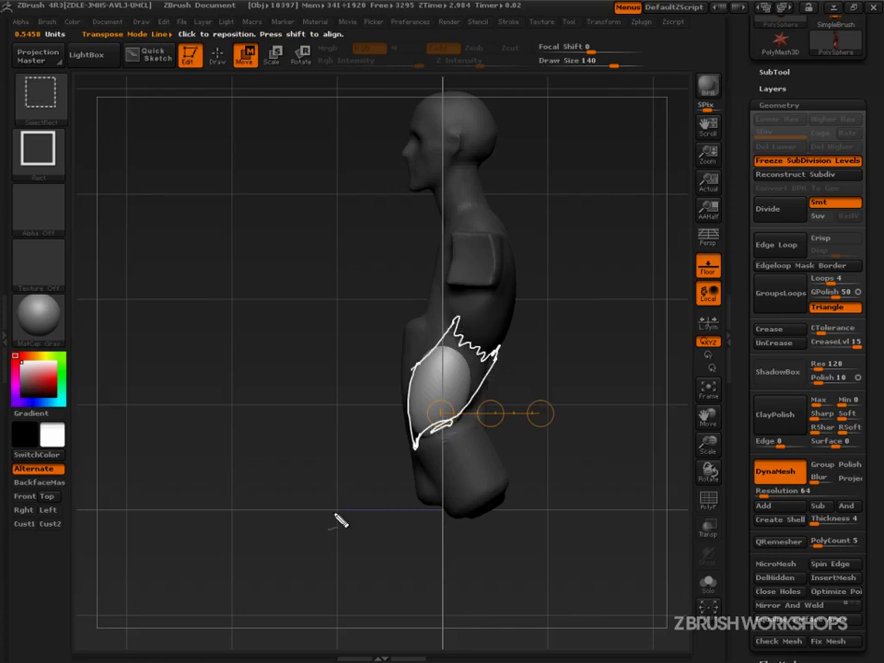
key("Escape")
Step: Pull the lower inner edges of the waist forms toward the centre line with the Move brush at draw size 65
mouse_move(235, 516)
left_mouse_down()
mouse_move(312, 519)
mouse_move(368, 507)
left_mouse_up()
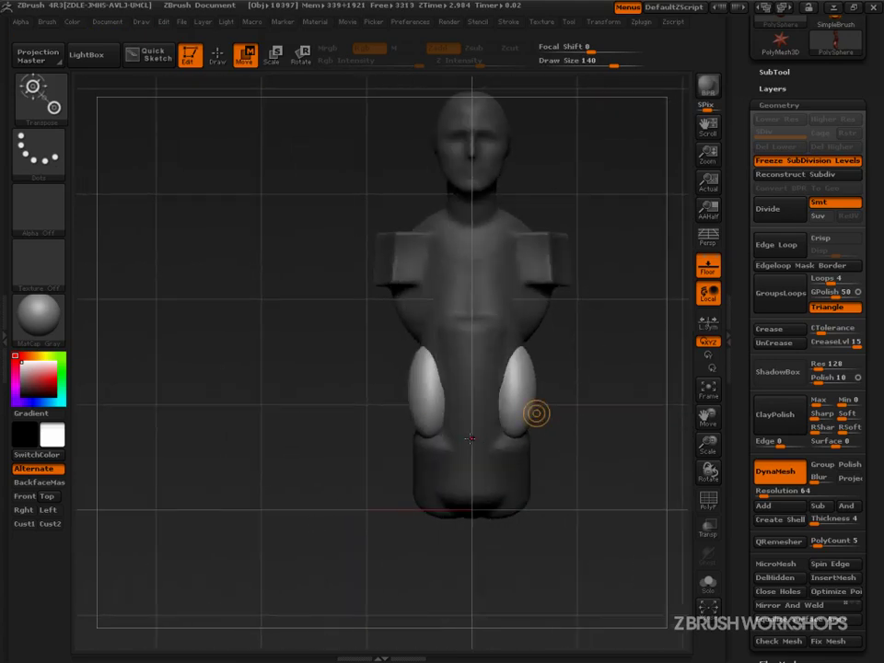
type("q")
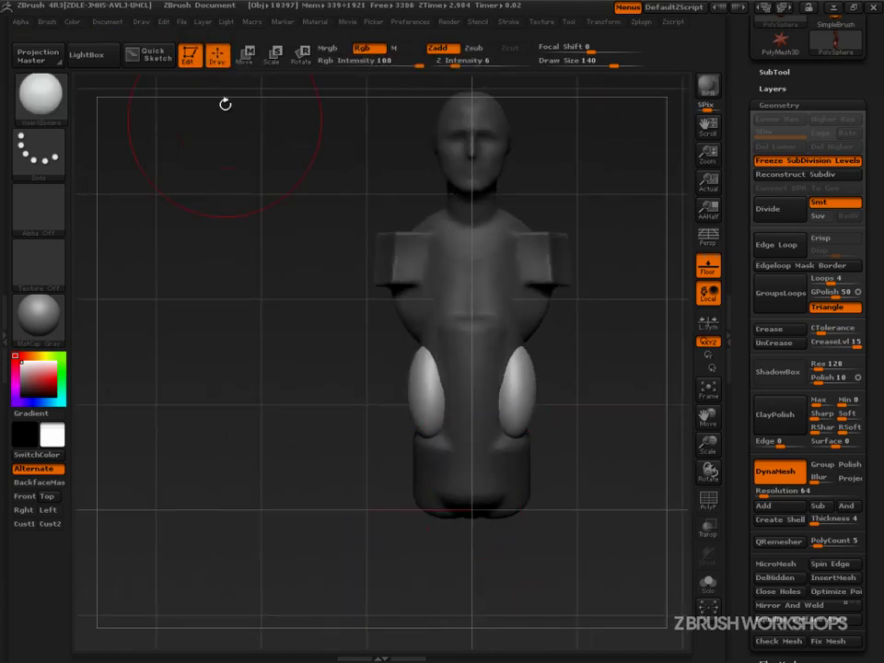
type("s65")
key("Return")
left_click_drag(511, 424, 516, 440)
key("ctrl+z")
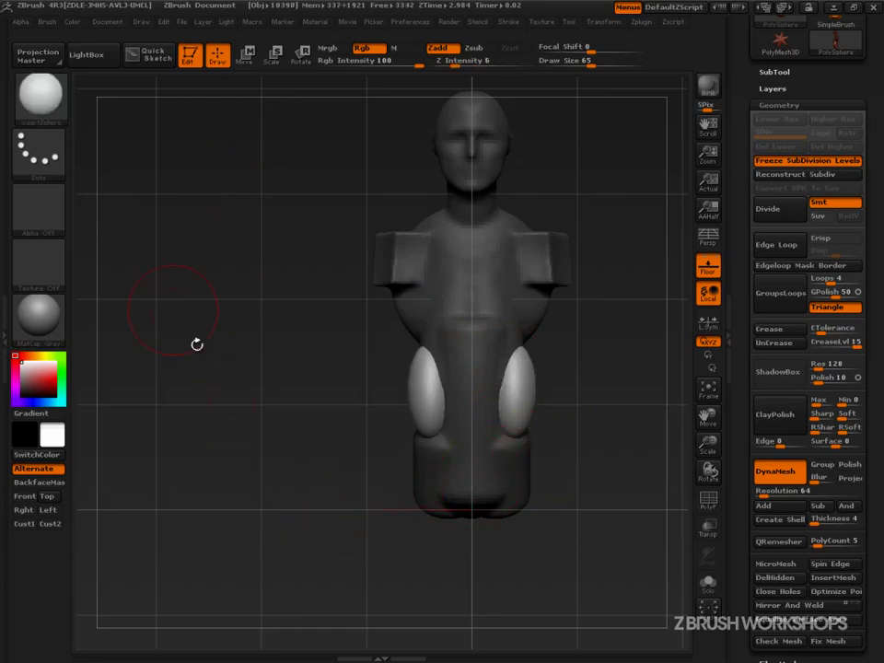
left_click(40, 92)
left_click(380, 273)
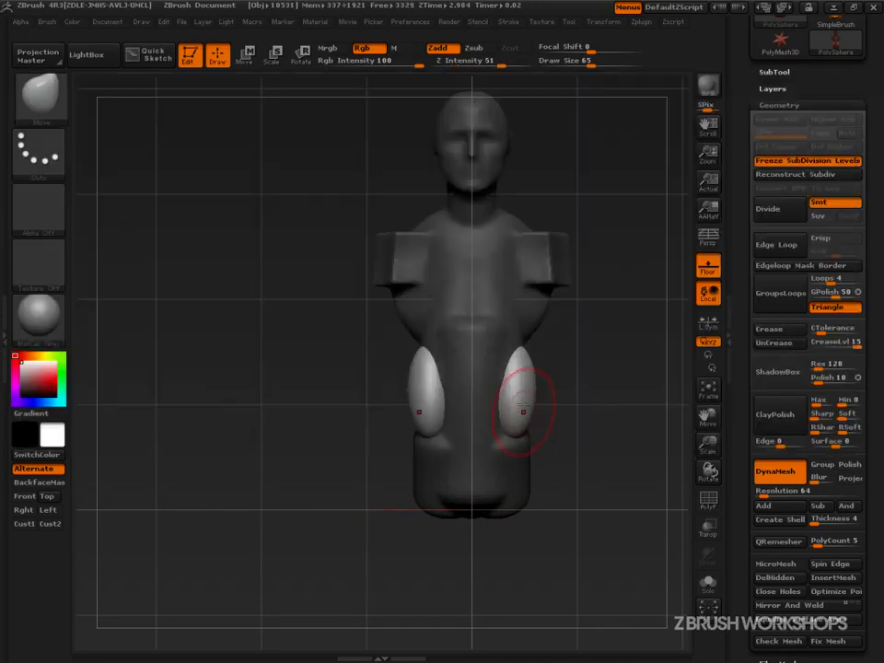
mouse_move(513, 428)
left_mouse_down()
mouse_move(490, 433)
mouse_move(497, 404)
left_mouse_up()
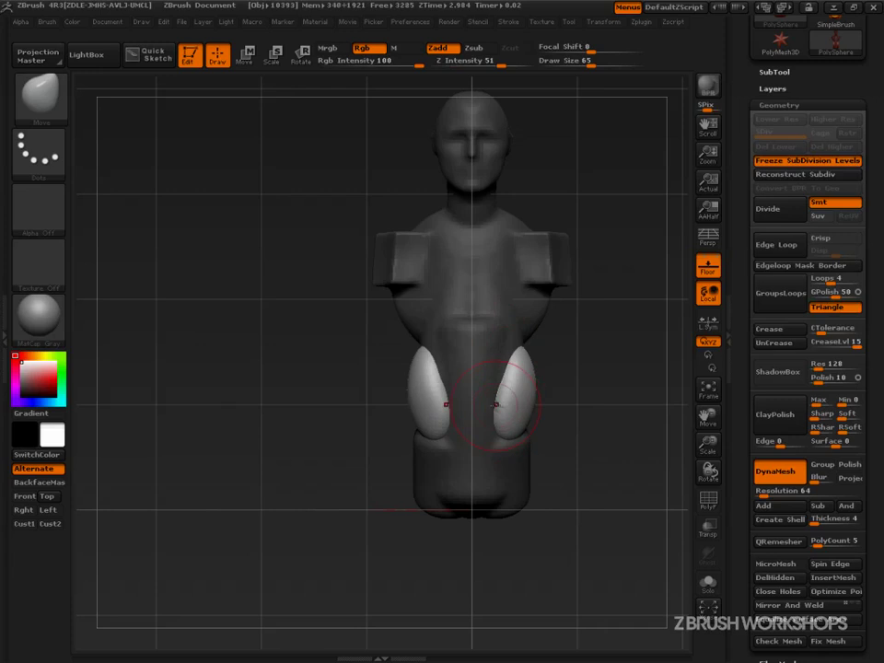
Step: Push the upper and lower contours of the waist forms inward with the Move brush at draw size 88
key("bracketright")
mouse_move(539, 378)
left_mouse_down()
mouse_move(526, 376)
mouse_move(525, 362)
left_mouse_up()
left_click_drag(527, 423, 513, 429)
left_click_drag(524, 371, 521, 372)
mouse_move(608, 376)
left_mouse_down()
mouse_move(550, 383)
mouse_move(574, 402)
mouse_move(543, 399)
left_mouse_up()
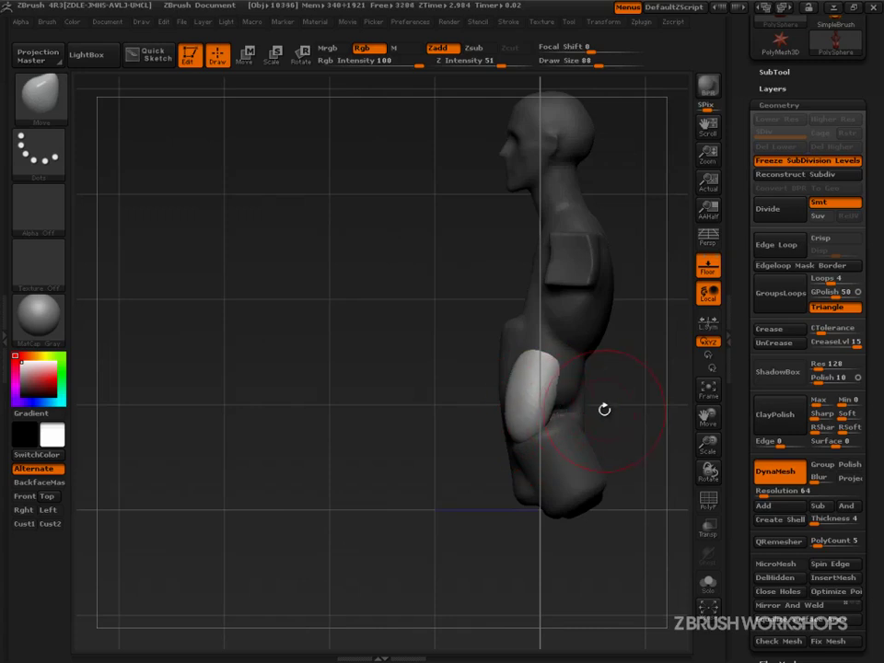
Step: Stretch the upper tips of the waist forms upward to meet the rib cage with the Move brush, using draw sizes 65 and 76
mouse_move(631, 407)
left_mouse_down("ctrl")
mouse_move(642, 420)
mouse_move(487, 375)
mouse_move(516, 378)
mouse_move(472, 376)
mouse_move(439, 388)
mouse_move(445, 363)
mouse_move(459, 368)
mouse_move(477, 357)
mouse_move(397, 347)
mouse_move(424, 321)
mouse_move(516, 371)
left_mouse_up("ctrl")
key("s")
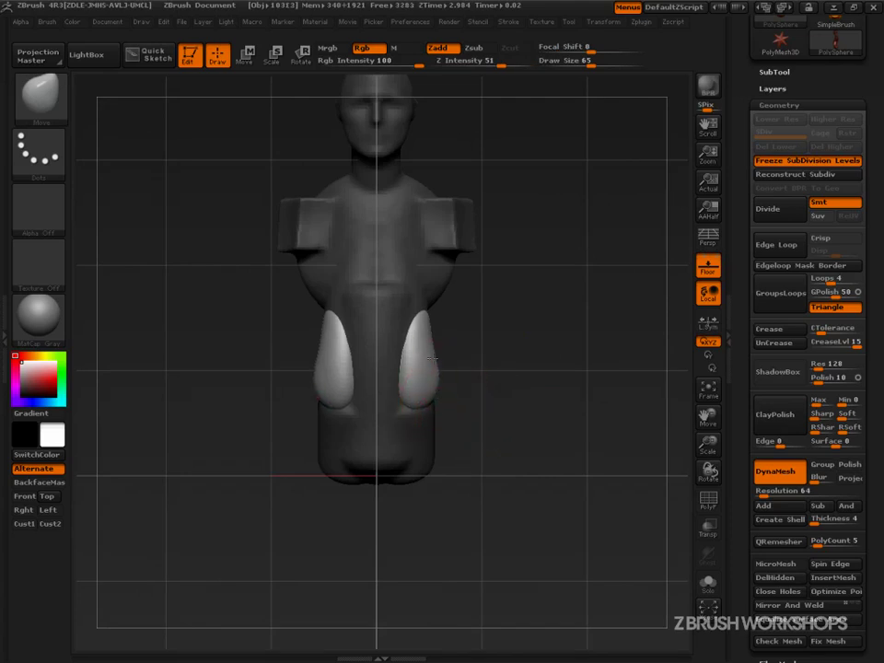
left_click_drag(433, 348, 433, 313)
key("]")
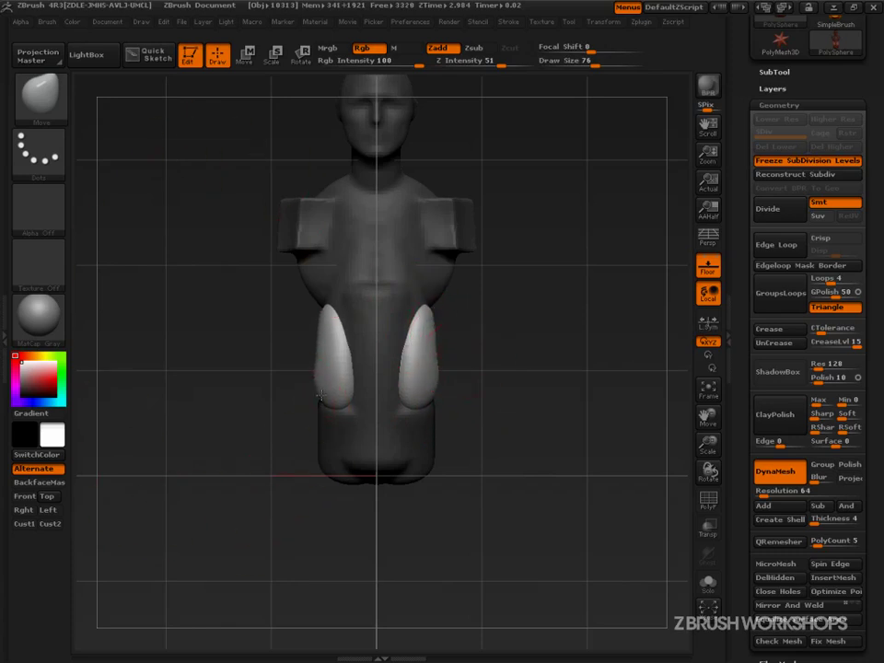
Step: Clear the mask and remesh with DynaMesh to fuse the waist forms into the torso
left_click_drag(244, 353, 239, 512, "ctrl")
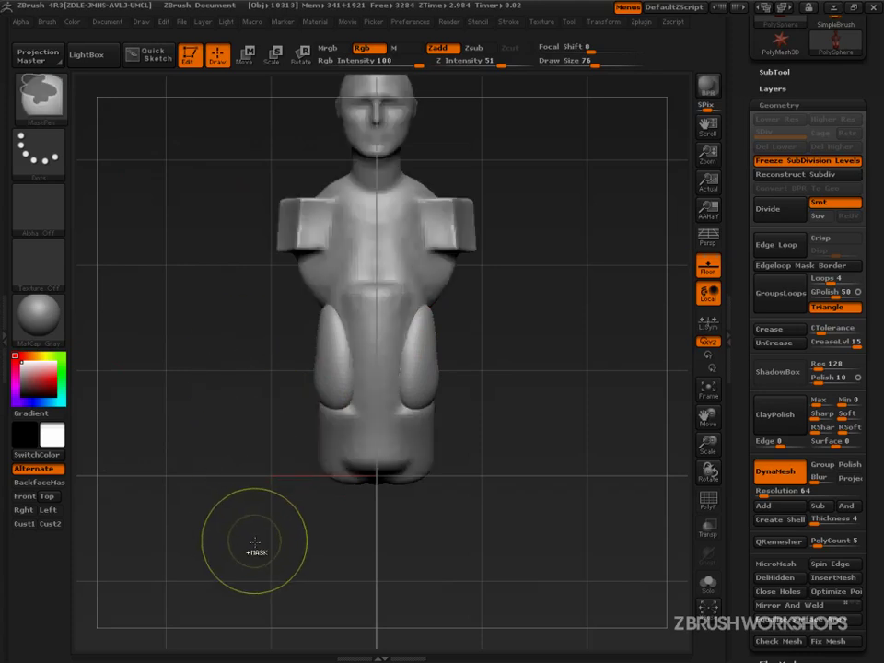
left_click_drag(235, 372, 258, 488, "ctrl")
mouse_move(478, 564)
left_mouse_down()
mouse_move(589, 616)
mouse_move(617, 565)
mouse_move(582, 523)
mouse_move(598, 603)
mouse_move(590, 530)
left_mouse_up()
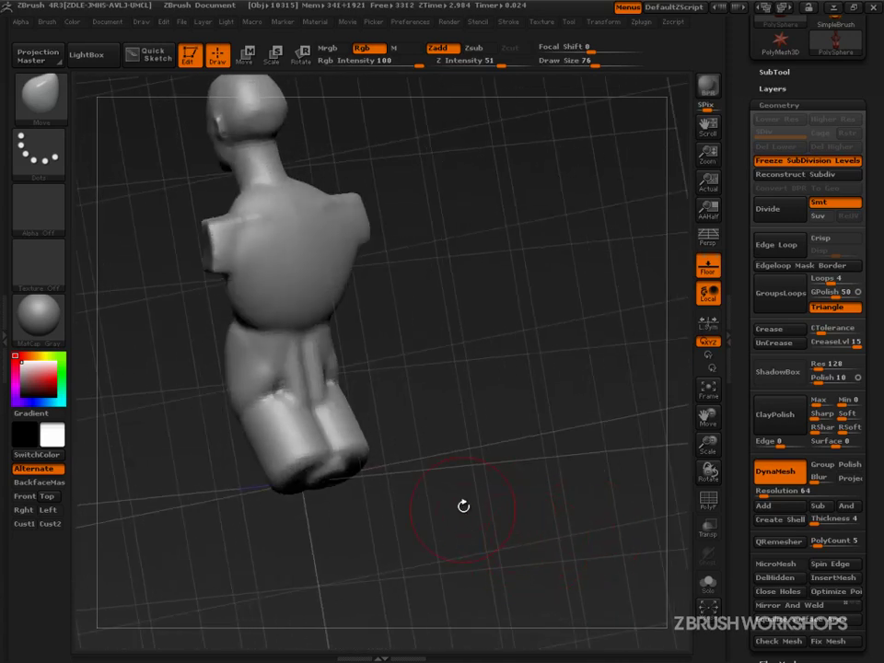
Step: Insert a mirrored pair of spheres on the front of the chest with the InsertSphere brush at draw size 76
mouse_move(463, 505)
left_mouse_down()
mouse_move(567, 515)
mouse_move(570, 503)
mouse_move(430, 385)
left_mouse_up()
left_click(39, 94)
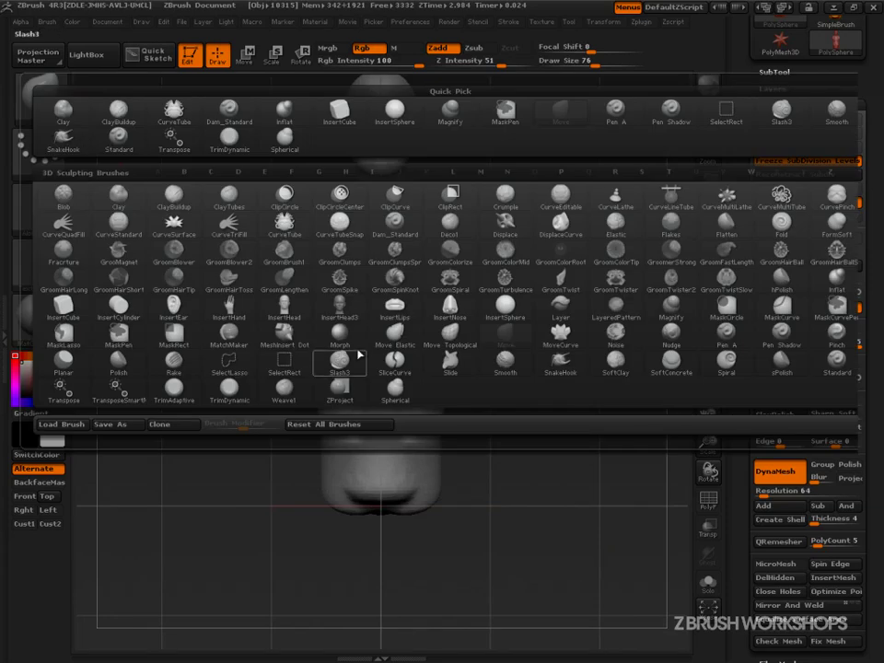
left_click(505, 310)
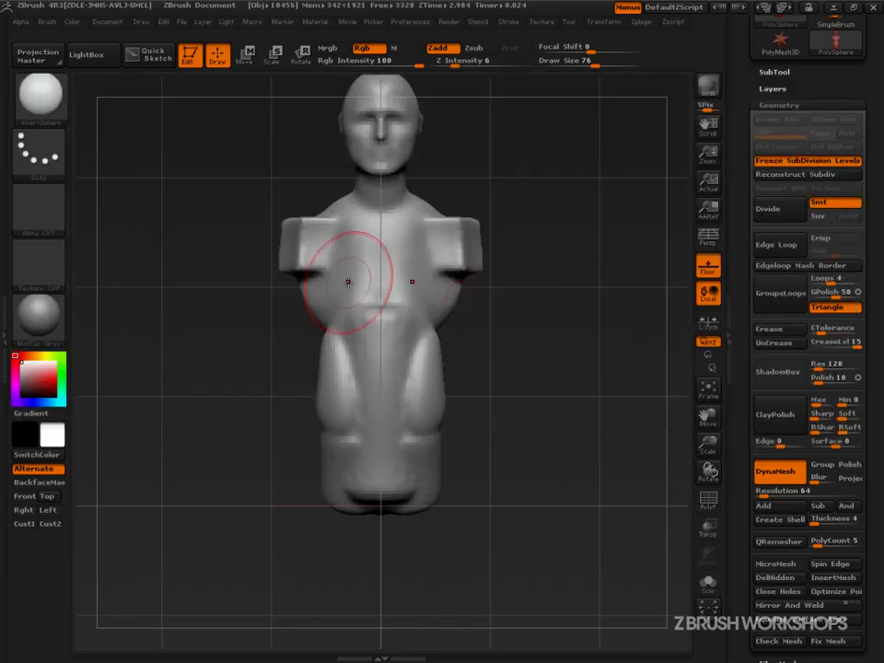
left_click_drag(348, 282, 371, 315)
Step: Flatten the chest spheres front to back with Transpose Move in side view and position them against the rib cage
left_click_drag(475, 428, 485, 351)
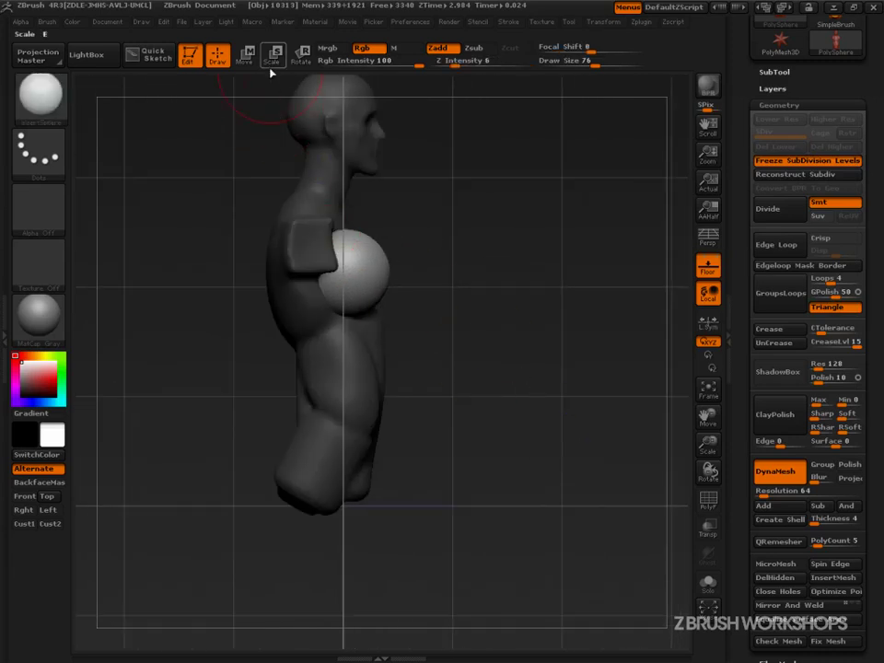
left_click(245, 57)
left_click_drag(346, 276, 442, 236)
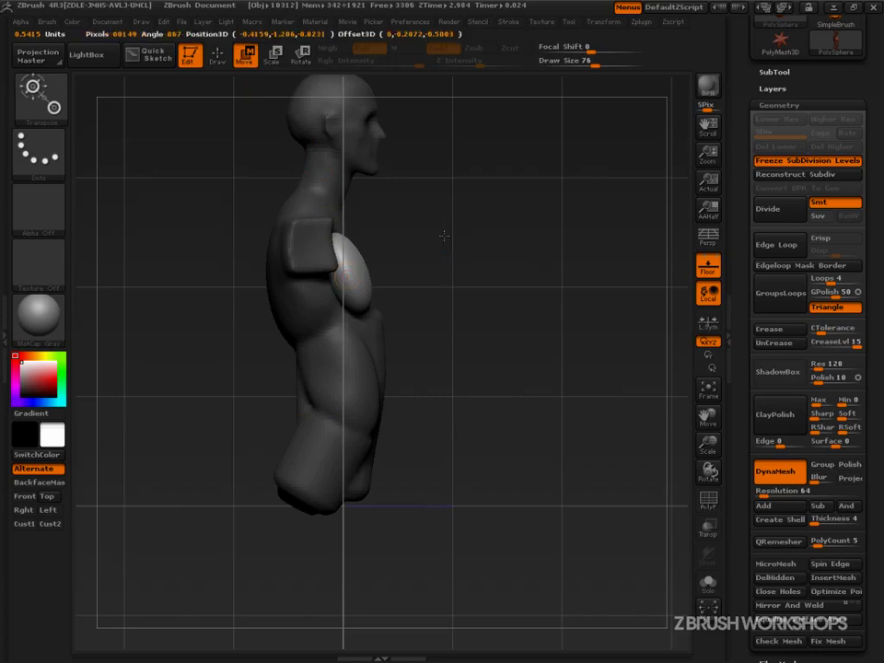
mouse_move(443, 250)
left_mouse_down()
mouse_move(425, 203)
mouse_move(473, 306)
mouse_move(458, 387)
mouse_move(442, 257)
mouse_move(455, 249)
left_mouse_up()
left_click_drag(395, 257, 406, 252)
Step: Move the chest spheres slightly inward toward the centre line with Transpose Move in front view
left_click_drag(474, 299, 404, 317)
left_click_drag(387, 275, 261, 272, "shift")
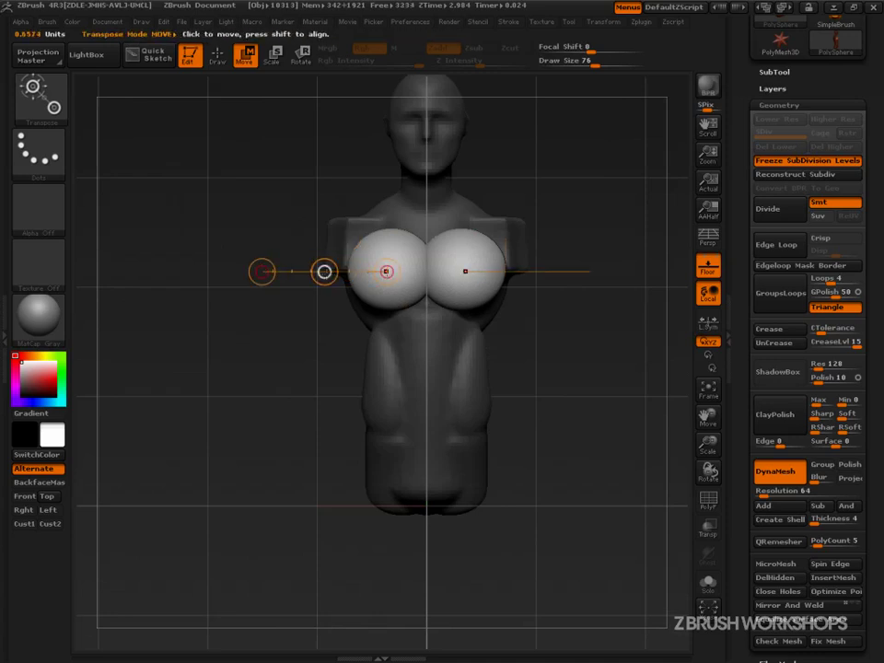
left_click_drag(324, 272, 335, 270)
left_click_drag(613, 359, 496, 370, "alt")
left_click_drag(243, 288, 242, 283)
key("ctrl+z")
key("ctrl+z")
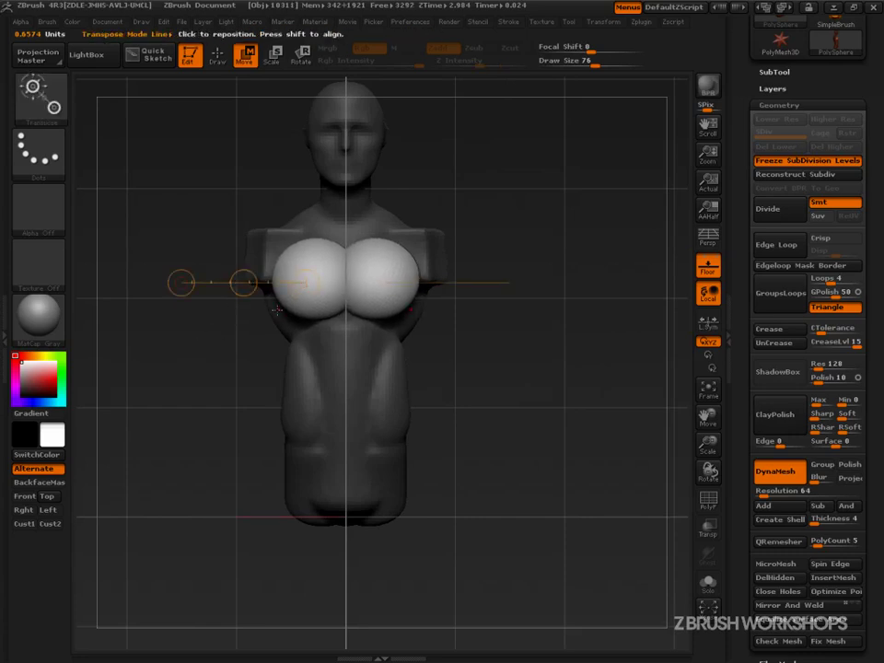
key("ctrl+shift")
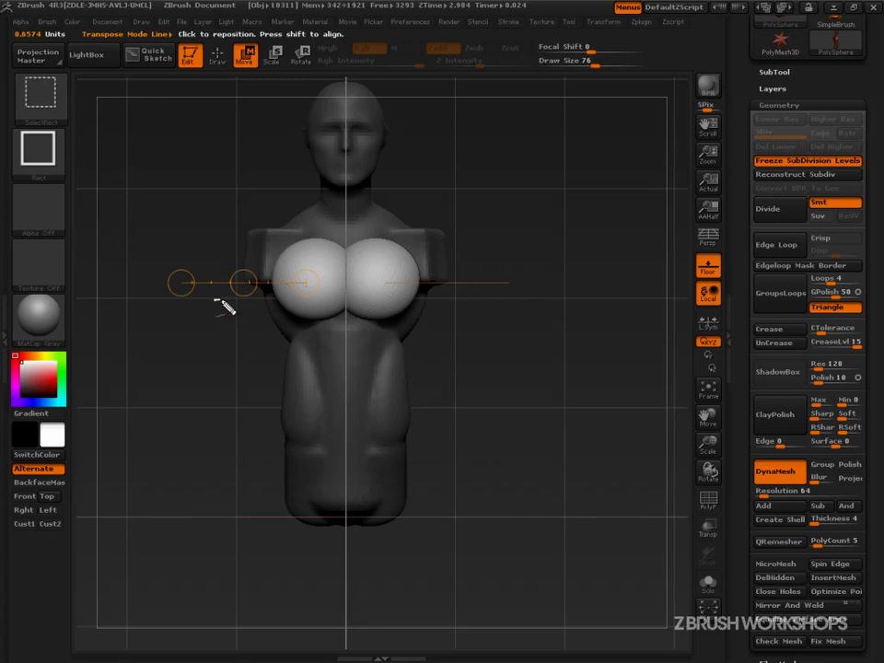
left_click_drag(216, 300, 527, 304, "ctrl+shift")
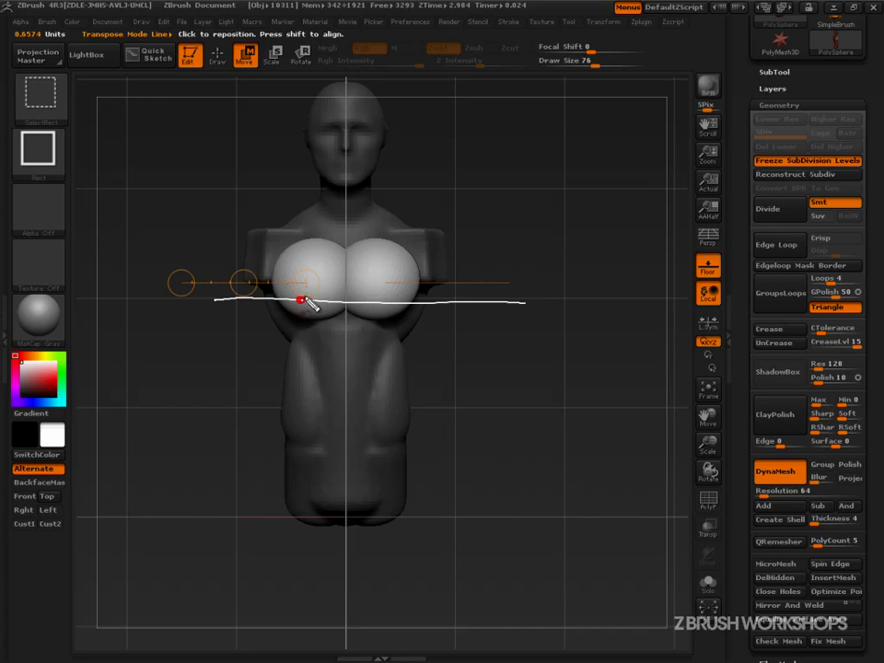
left_click(395, 303)
key("Escape")
Step: Switch to Transpose Rotate and place a vertical action line from the centre of a chest sphere up past the head
mouse_move(588, 422)
left_mouse_down()
mouse_move(571, 405)
mouse_move(587, 402)
mouse_move(556, 411)
mouse_move(497, 405)
mouse_move(567, 436)
left_mouse_up()
left_click(300, 56)
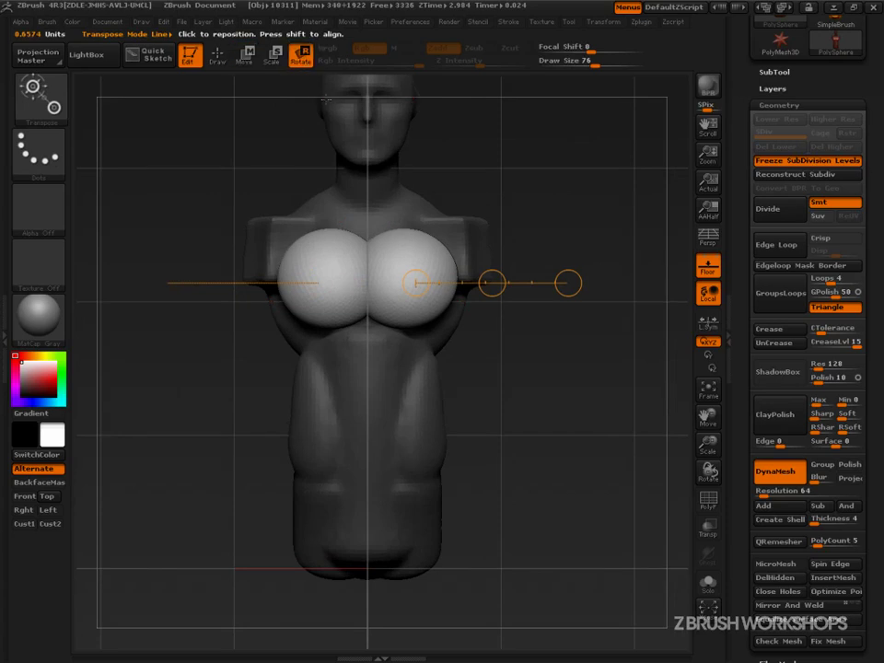
left_click_drag(582, 219, 559, 291, "alt")
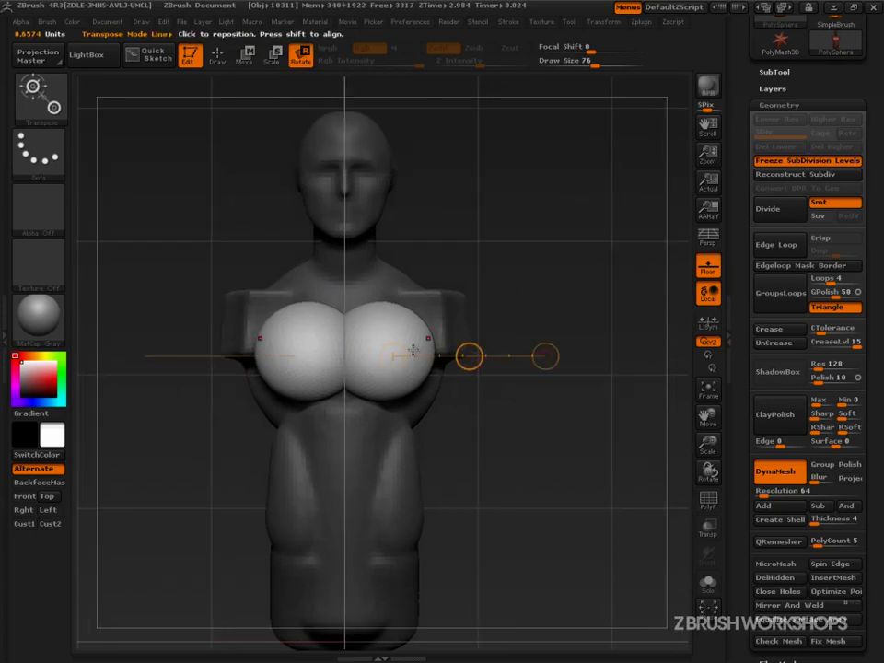
left_click_drag(427, 356, 710, 643)
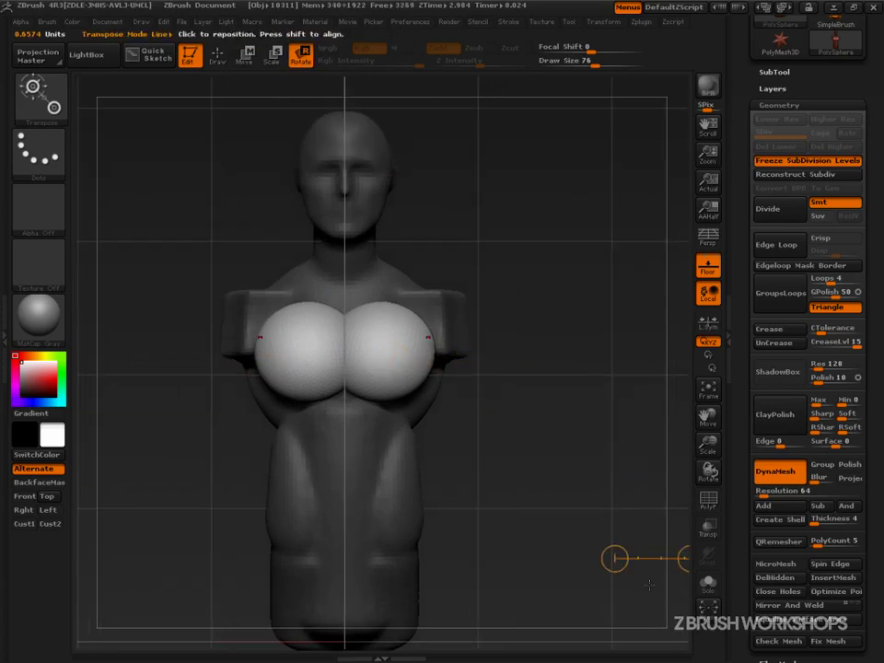
left_click_drag(650, 558, 649, 624)
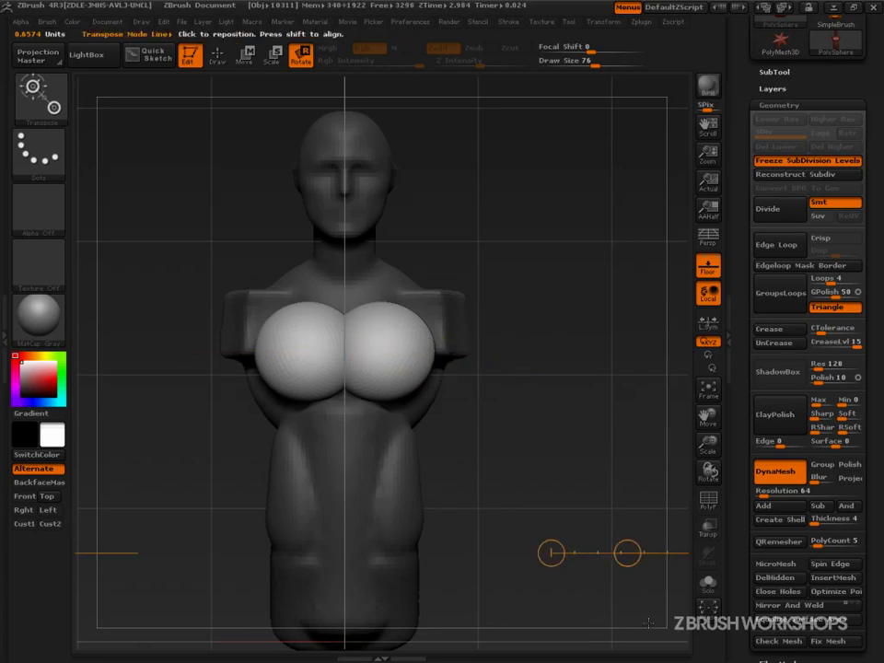
left_click_drag(387, 349, 389, 93)
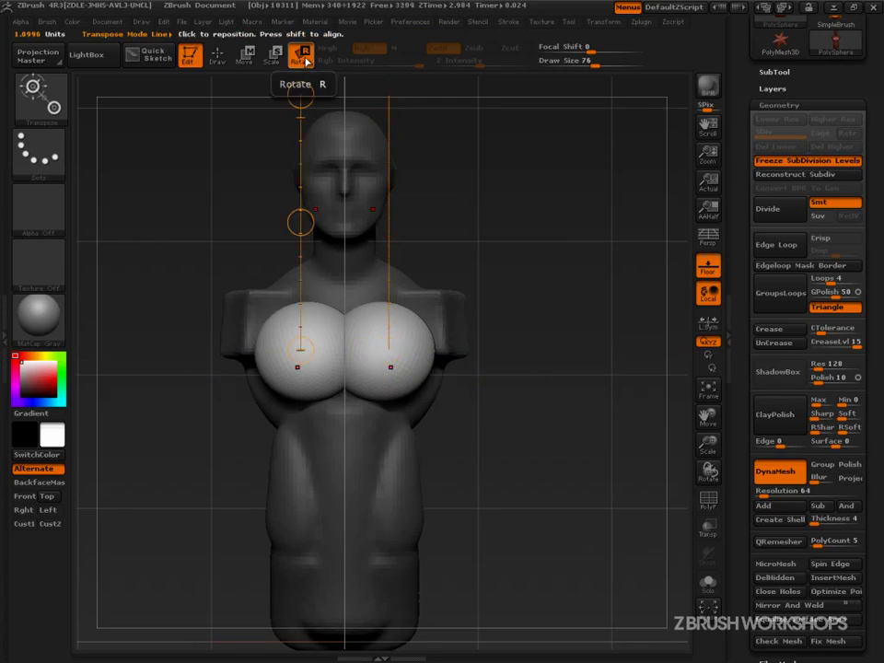
Step: Show the chest spheres from a low front angle and hide the floor grid
left_click_drag(547, 488, 568, 401)
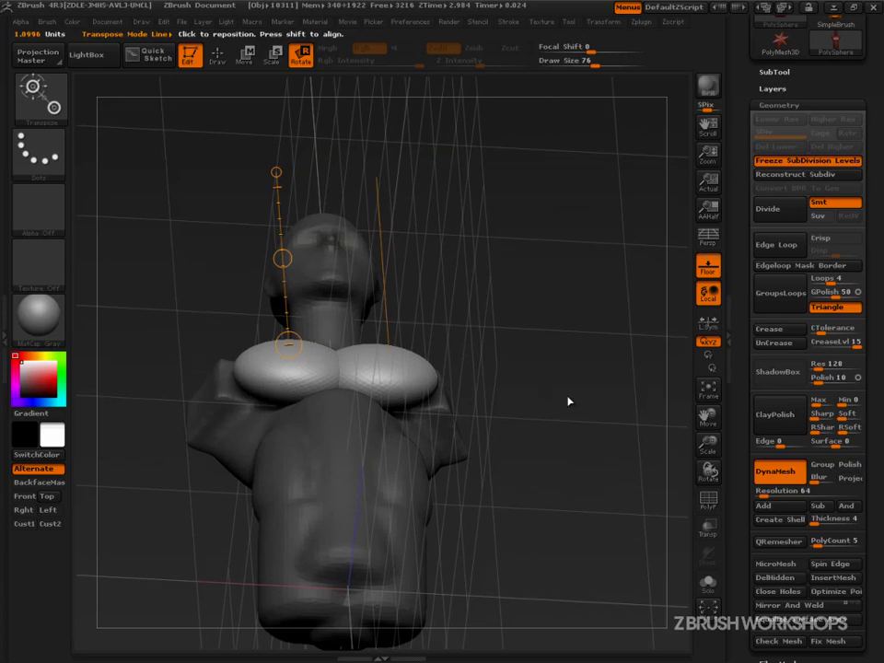
left_click(709, 265)
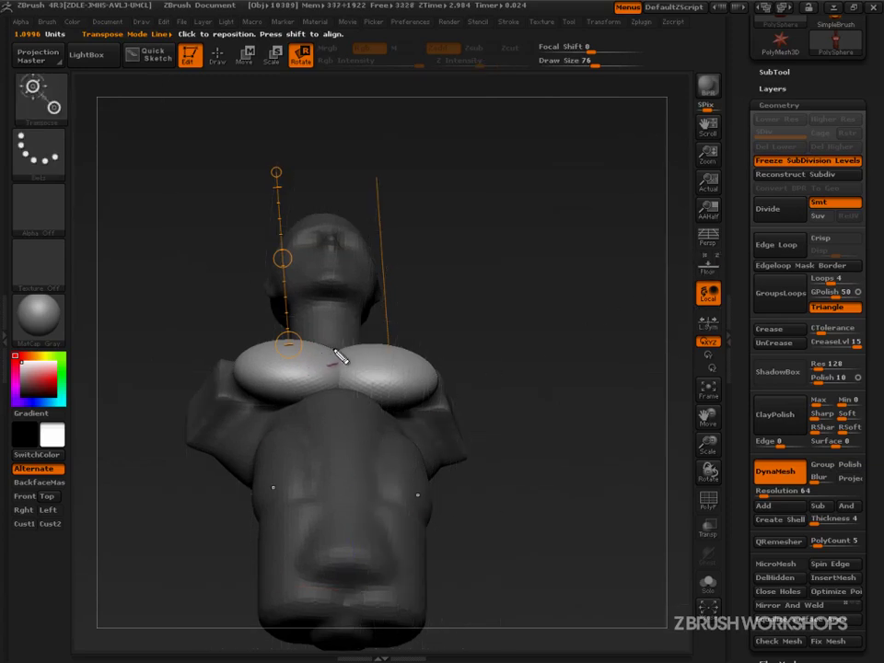
Step: Rotate the chest spheres around the vertical action line with Transpose Rotate so they angle back around the rib cage
mouse_move(259, 344)
left_mouse_down()
mouse_move(431, 353)
mouse_move(390, 352)
left_mouse_up()
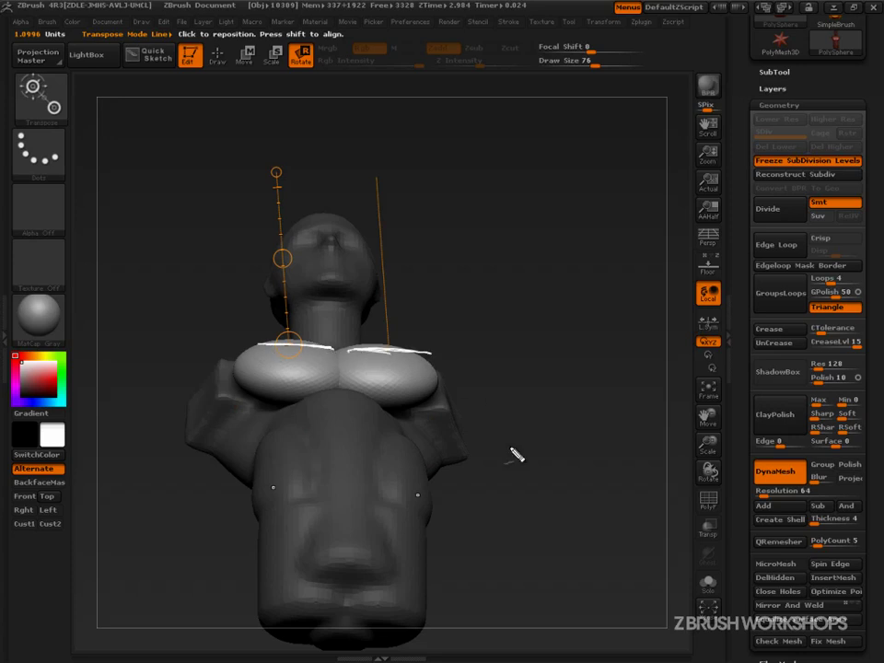
key("Escape")
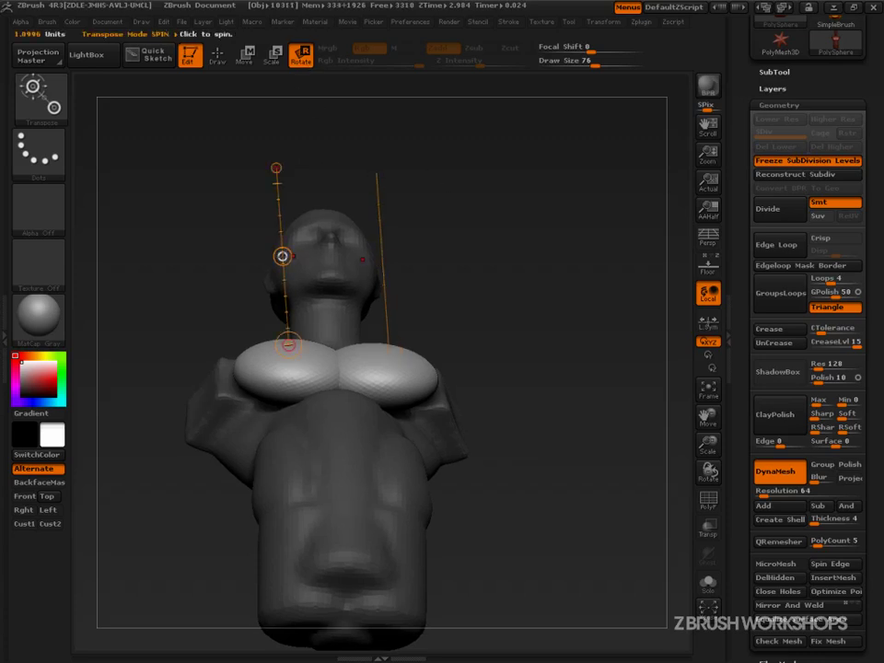
left_click_drag(282, 256, 276, 468)
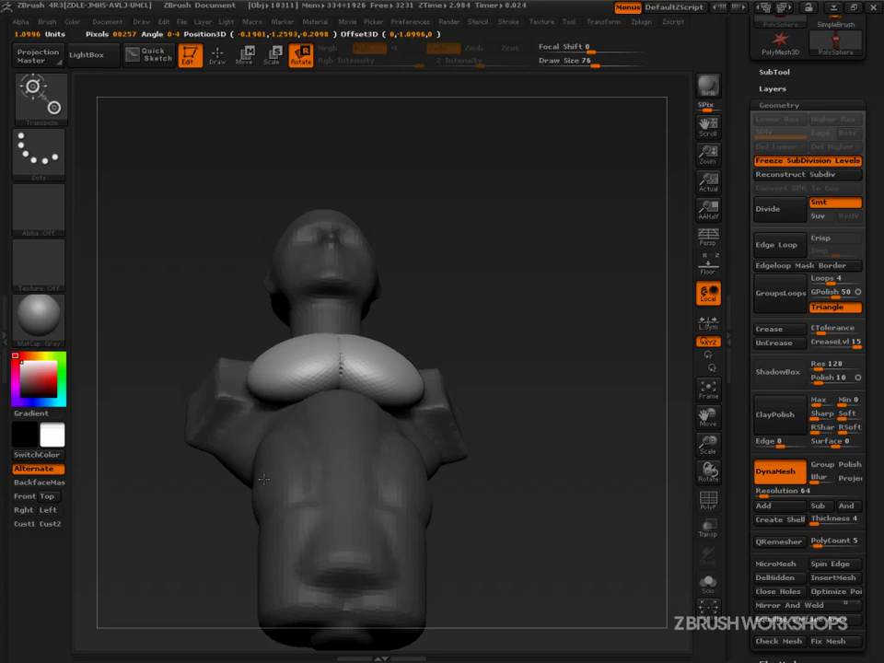
left_click_drag(265, 477, 265, 477)
key("ctrl+shift+d")
mouse_move(409, 439)
left_mouse_down()
mouse_move(406, 430)
mouse_move(275, 428)
mouse_move(262, 364)
mouse_move(406, 361)
mouse_move(434, 410)
mouse_move(414, 441)
mouse_move(290, 435)
left_mouse_up()
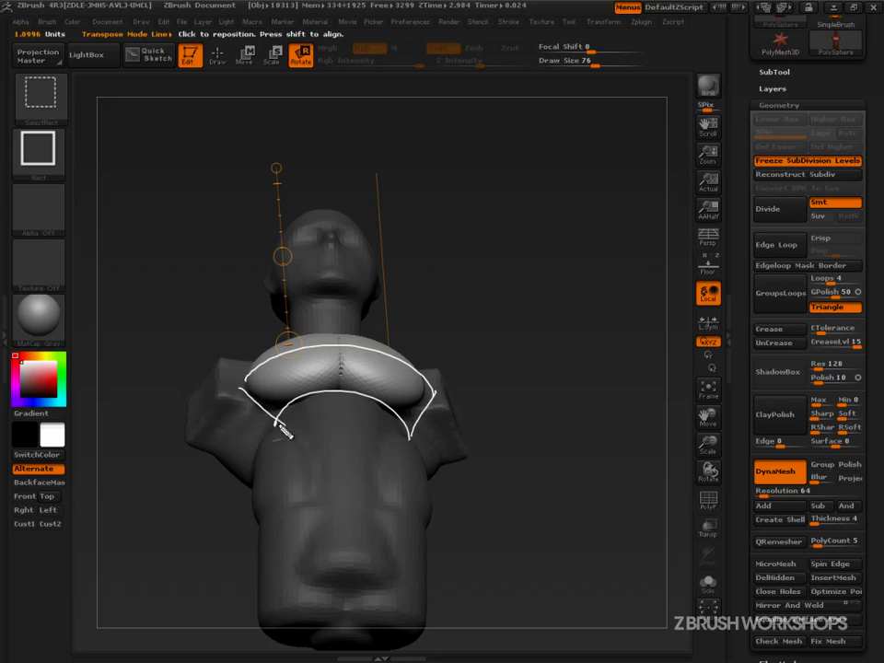
key("Escape")
Step: Stretch the chest spheres slightly taller with Transpose Move in side view, with the floor grid shown
mouse_move(527, 409)
left_mouse_down()
mouse_move(537, 503)
mouse_move(573, 503)
mouse_move(596, 568)
mouse_move(451, 469)
left_mouse_up()
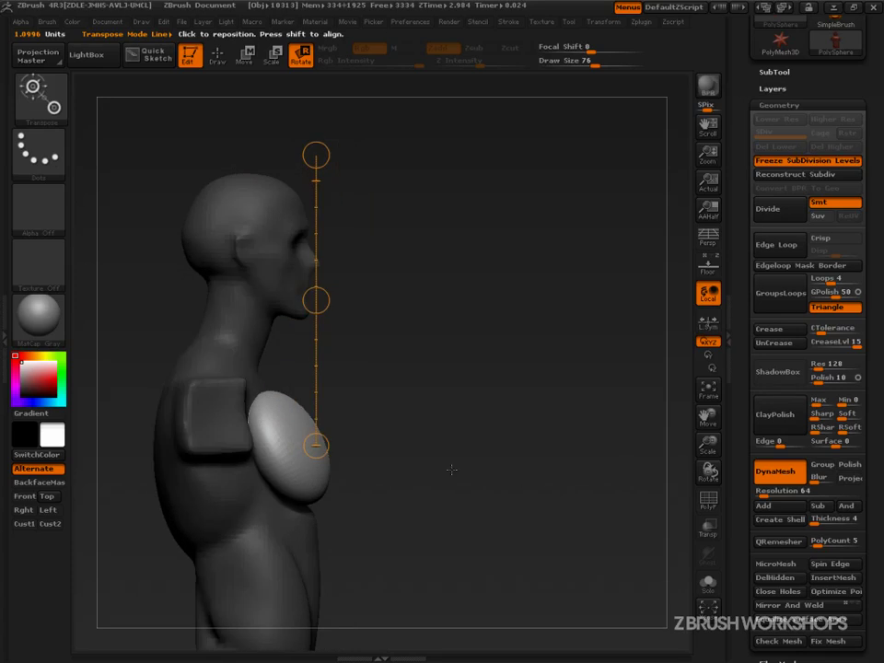
left_click(246, 56)
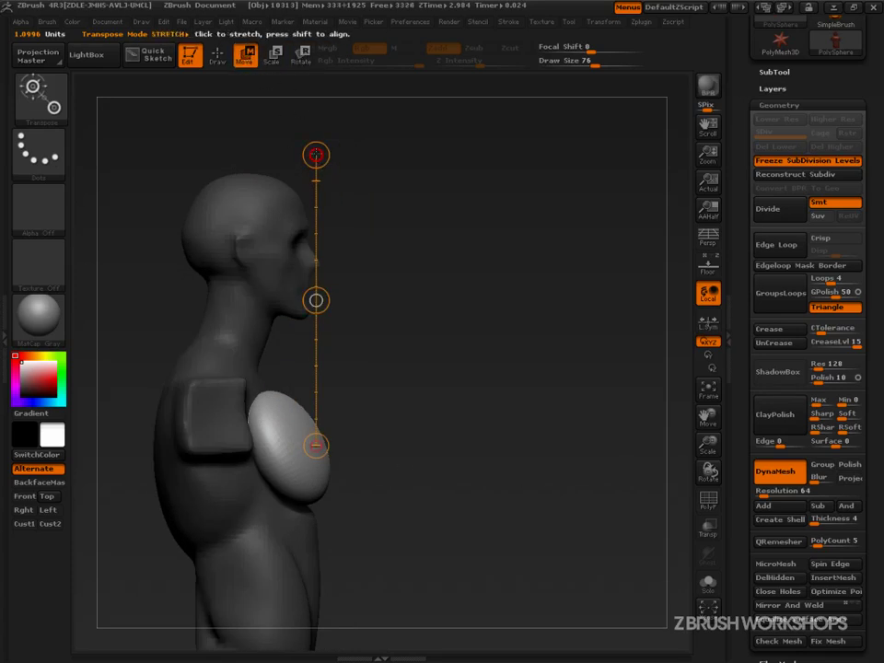
left_click_drag(315, 154, 289, 75)
key("ctrl+shift+d")
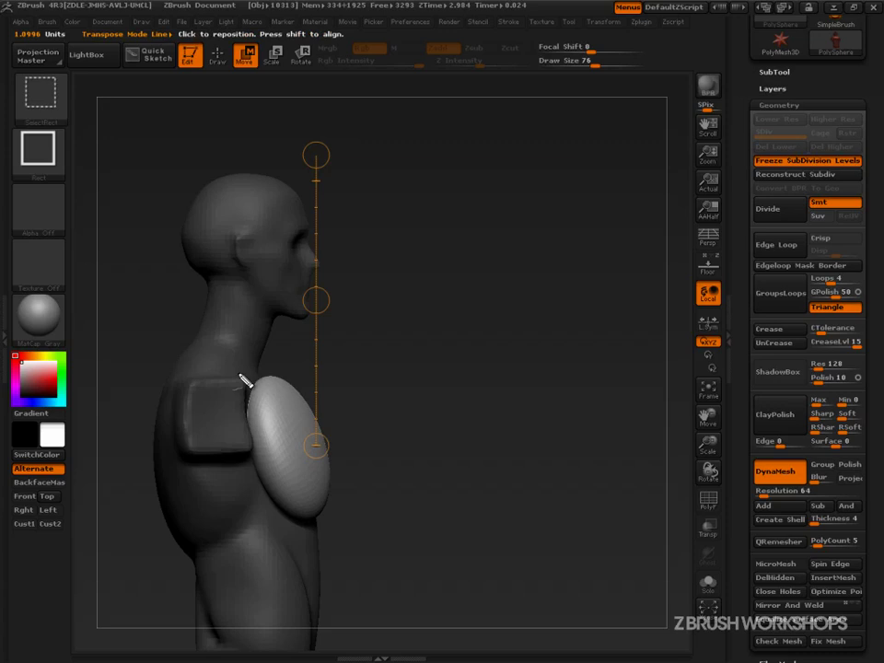
left_click_drag(235, 371, 342, 366)
left_click_drag(221, 519, 450, 532, "ctrl+shift")
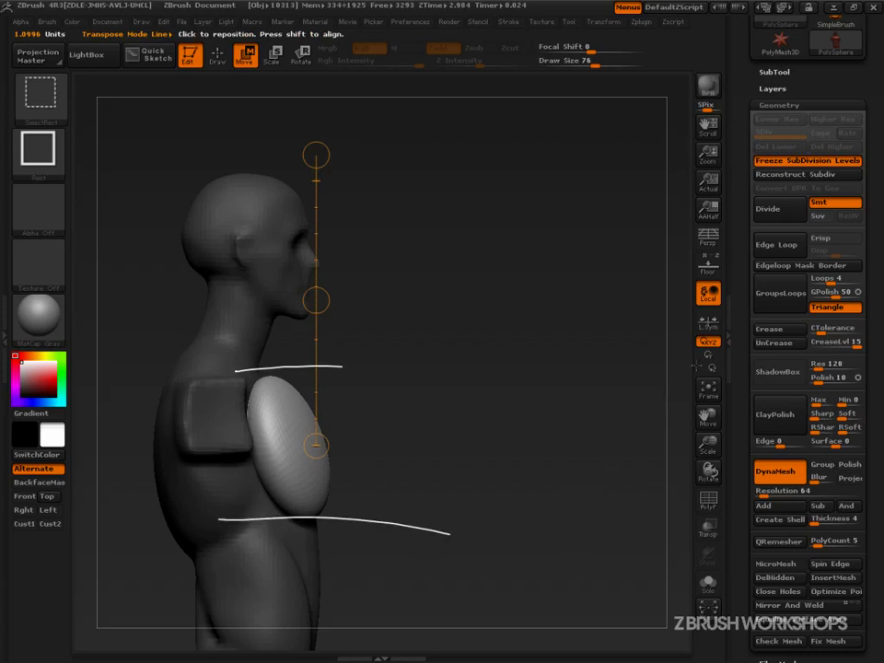
key("shift+p")
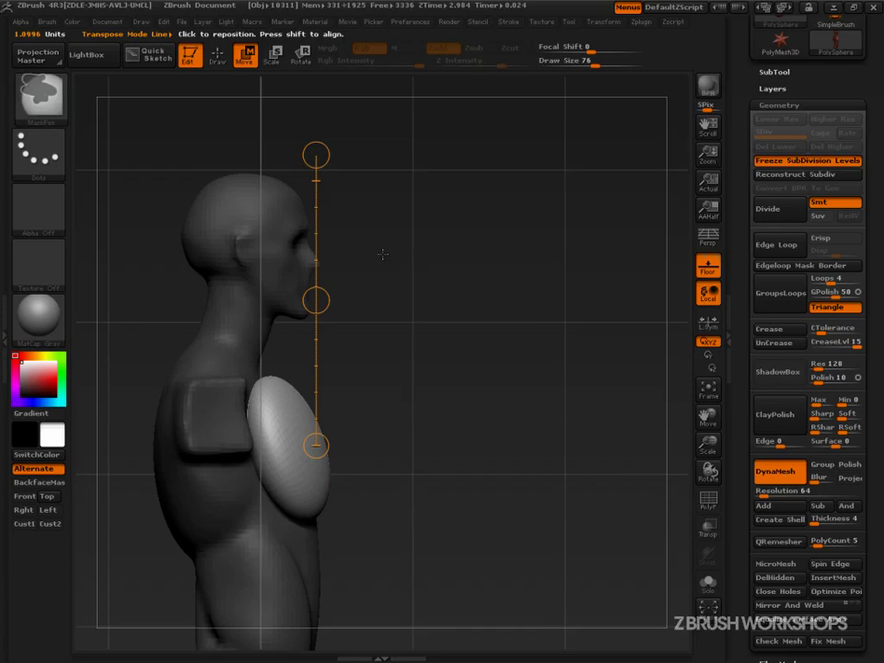
key("ctrl+z")
left_click_drag(315, 143, 315, 123)
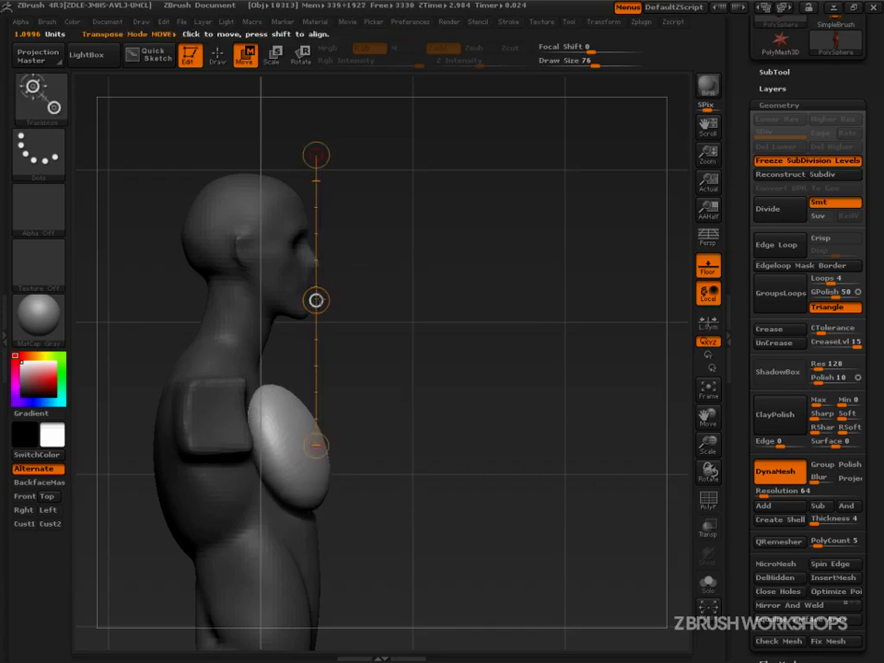
Step: Raise the chest spheres slightly along the vertical action line with Transpose Move in side view
left_click_drag(315, 301, 317, 300)
key("ctrl+z")
key("ctrl+z")
key("ctrl+z")
key("ctrl+z")
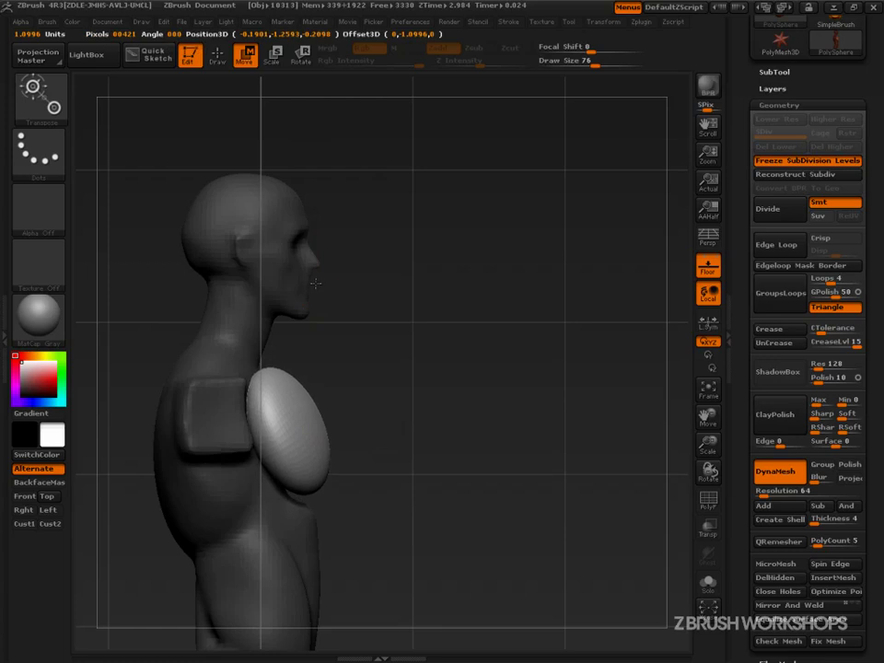
key("ctrl+z")
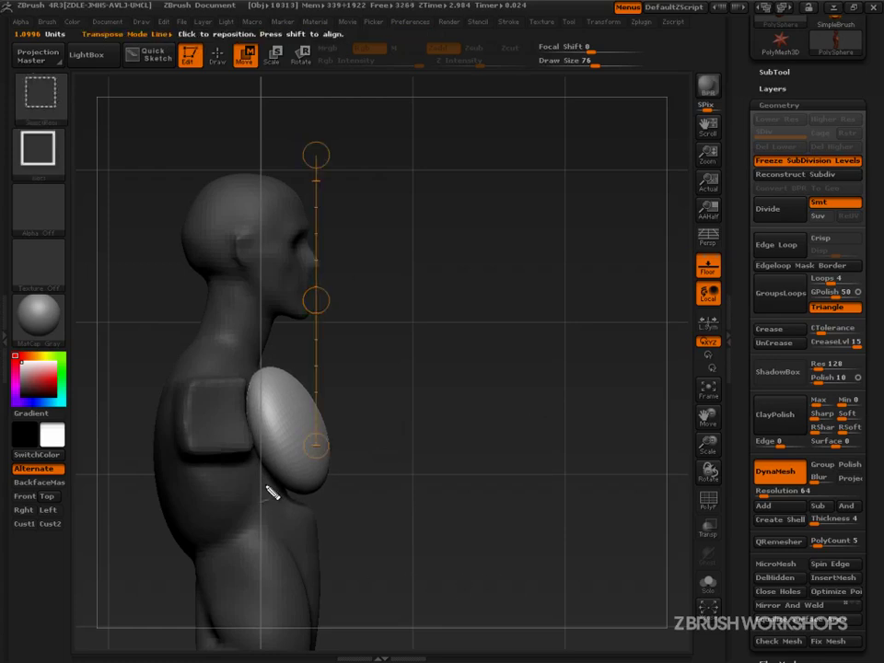
mouse_move(232, 472)
left_mouse_down()
mouse_move(346, 462)
mouse_move(391, 471)
left_mouse_up()
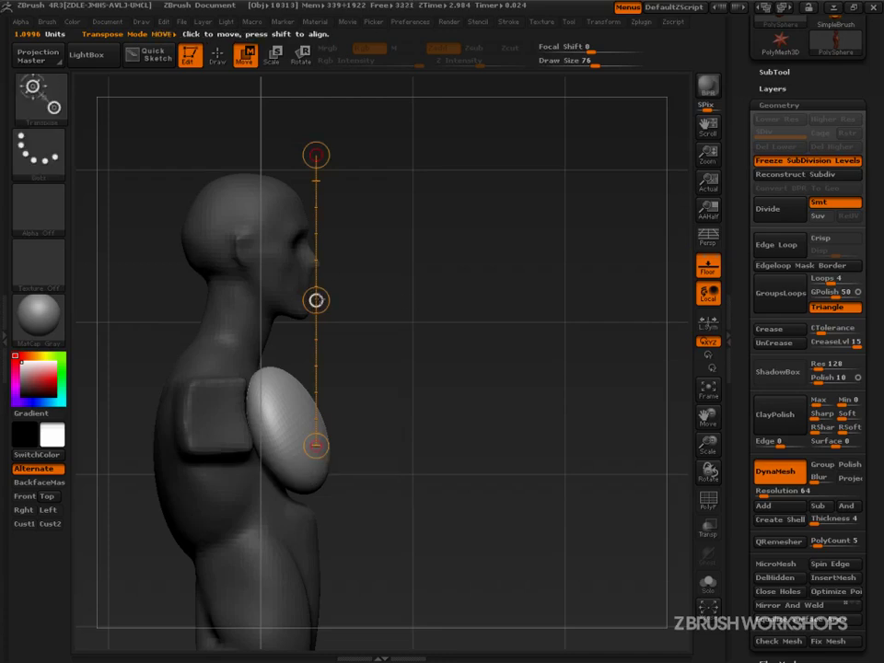
left_click(317, 298)
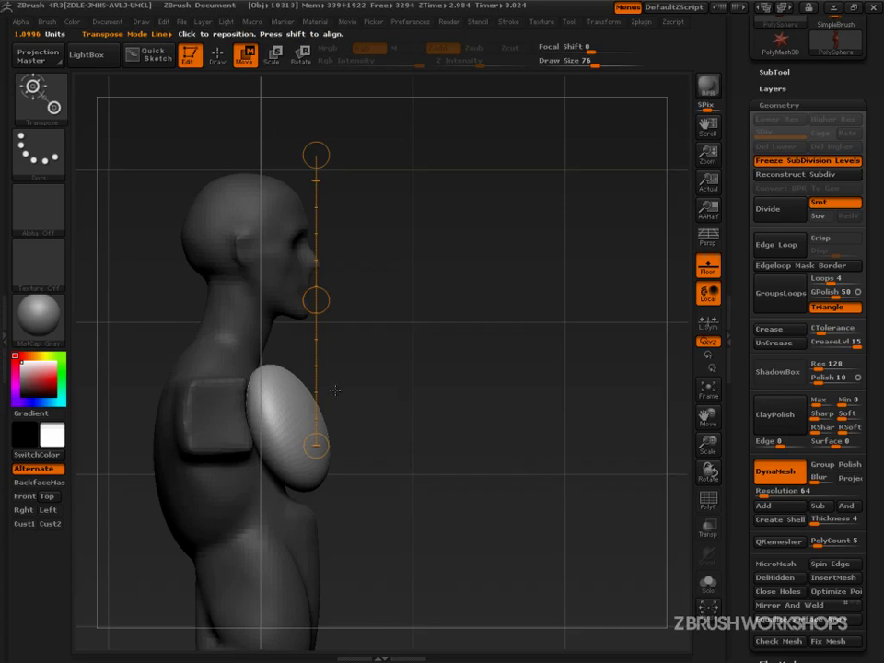
Step: Place a horizontal action line from a chest sphere outward in front view and move the spheres slightly apart
left_click_drag(298, 429, 468, 428)
mouse_move(381, 428)
left_mouse_down()
mouse_move(371, 429)
mouse_move(442, 502)
mouse_move(424, 499)
left_mouse_up()
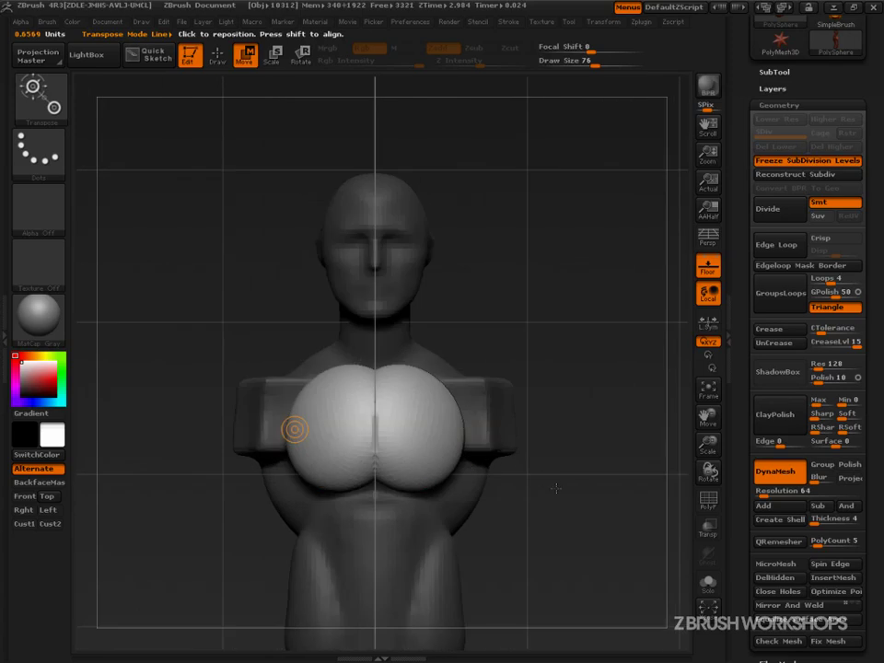
left_click_drag(418, 435, 558, 434)
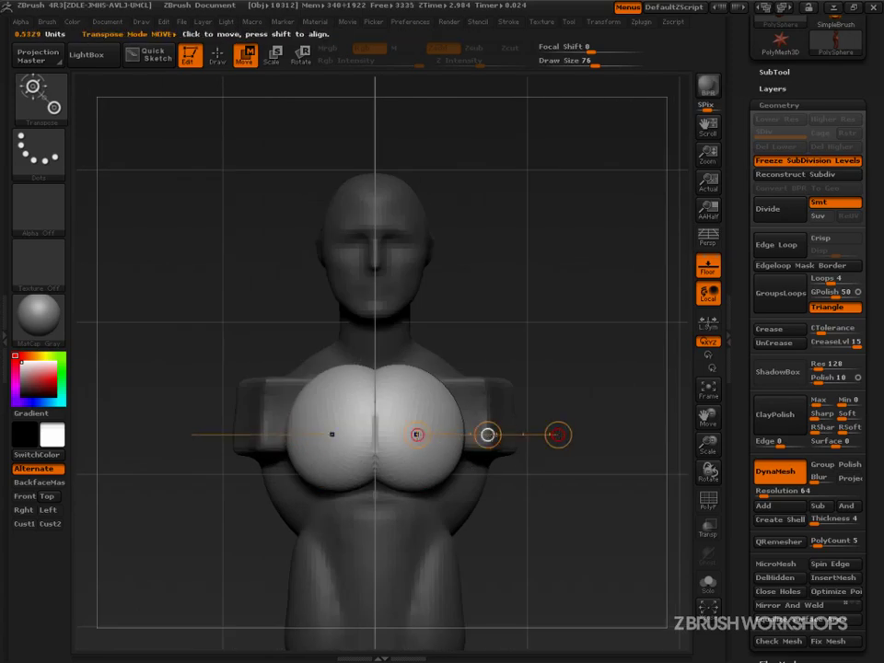
left_click_drag(487, 435, 495, 438)
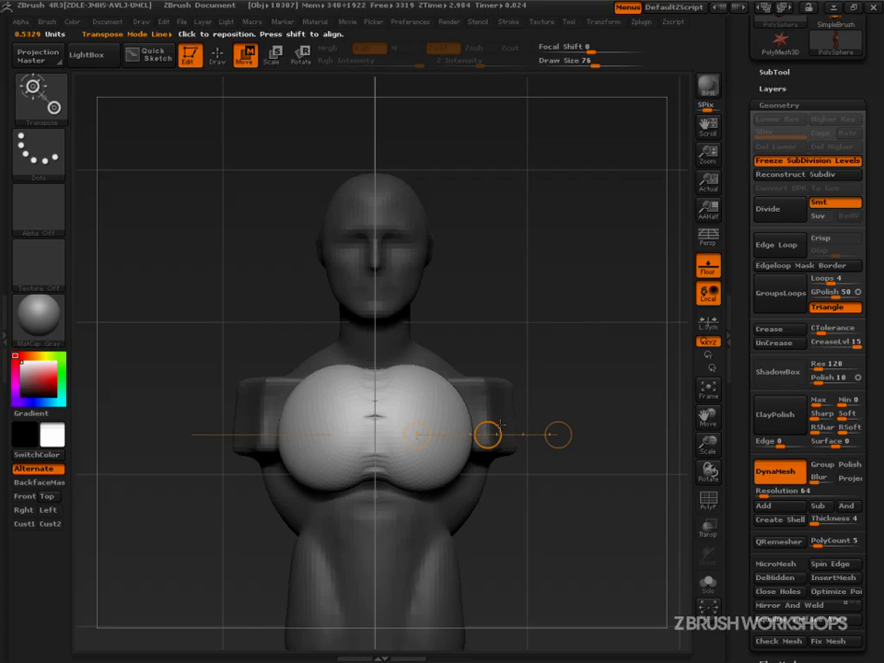
left_click_drag(488, 434, 486, 434)
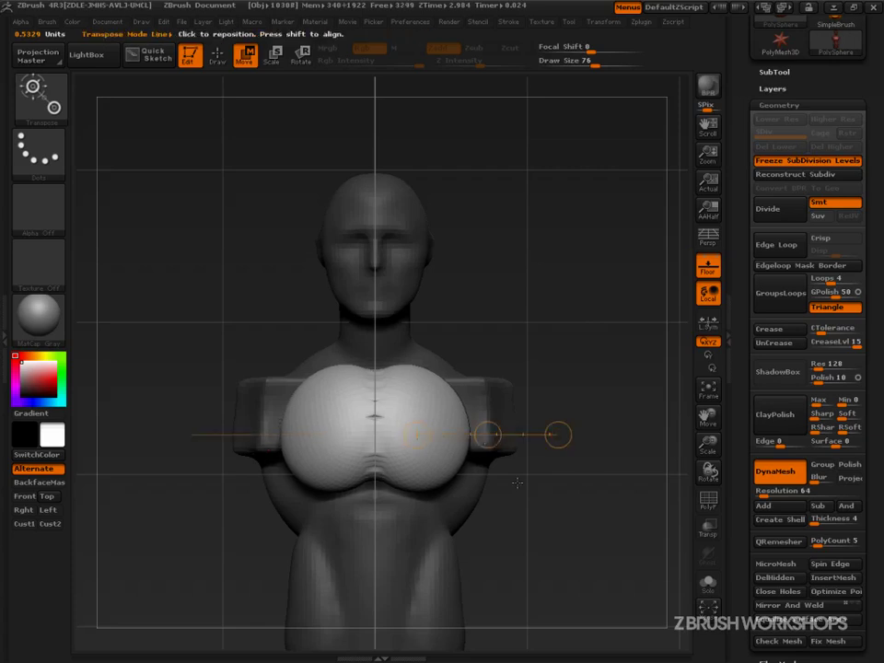
Step: Clear the mask, remesh the torso with DynaMesh to fuse the chest spheres, and return to Draw mode
left_click_drag(610, 326, 617, 523, "ctrl")
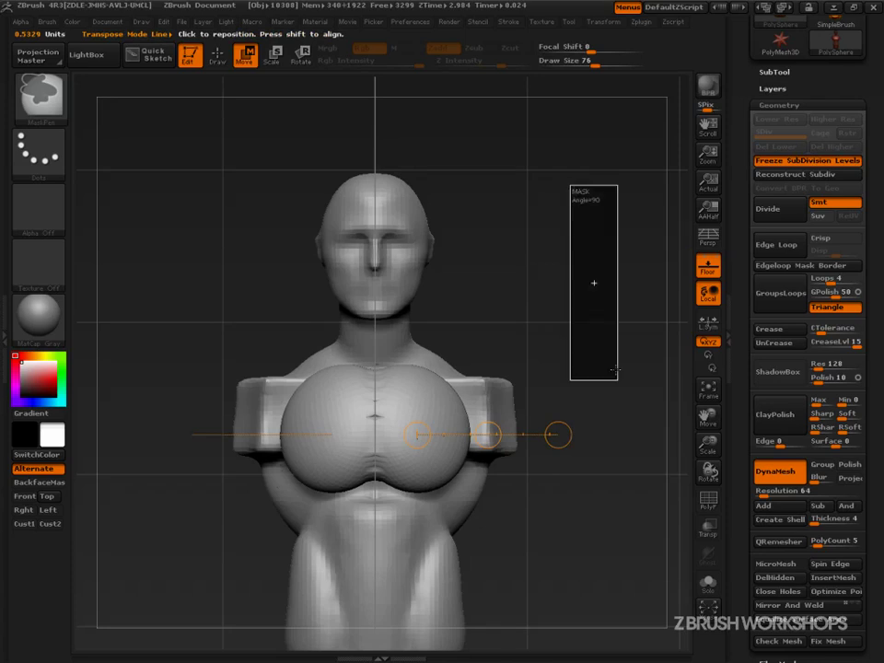
mouse_move(596, 279)
left_mouse_down()
mouse_move(627, 521)
mouse_move(539, 430)
mouse_move(389, 337)
left_mouse_up()
key("q")
Step: Build up the lower edge of the rib cage beneath the chest with the Clay brush at draw size 92
mouse_move(395, 252)
left_mouse_down()
mouse_move(576, 407)
mouse_move(406, 408)
left_mouse_up()
key("b")
key("c")
key("l")
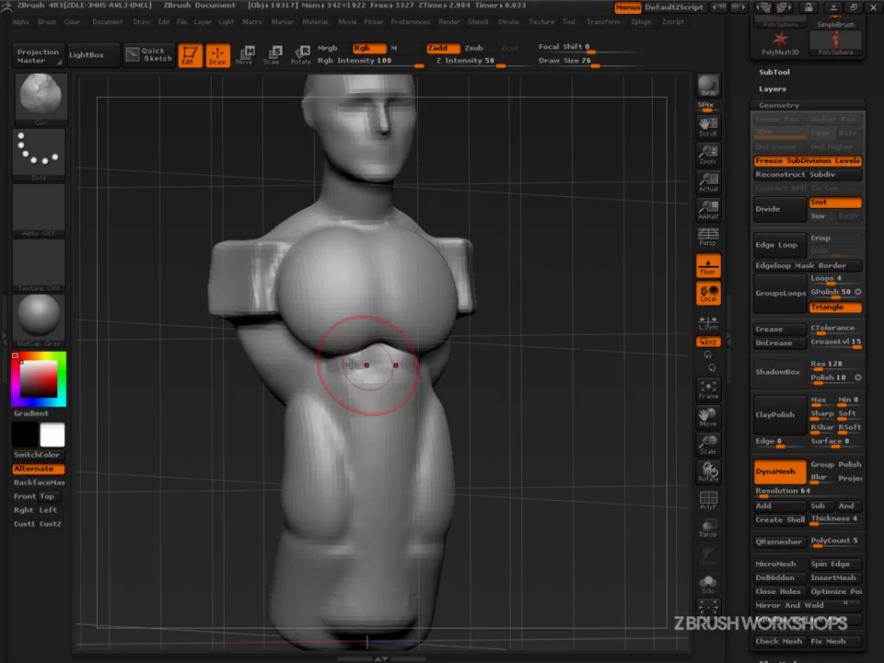
left_click_drag(571, 414, 488, 300)
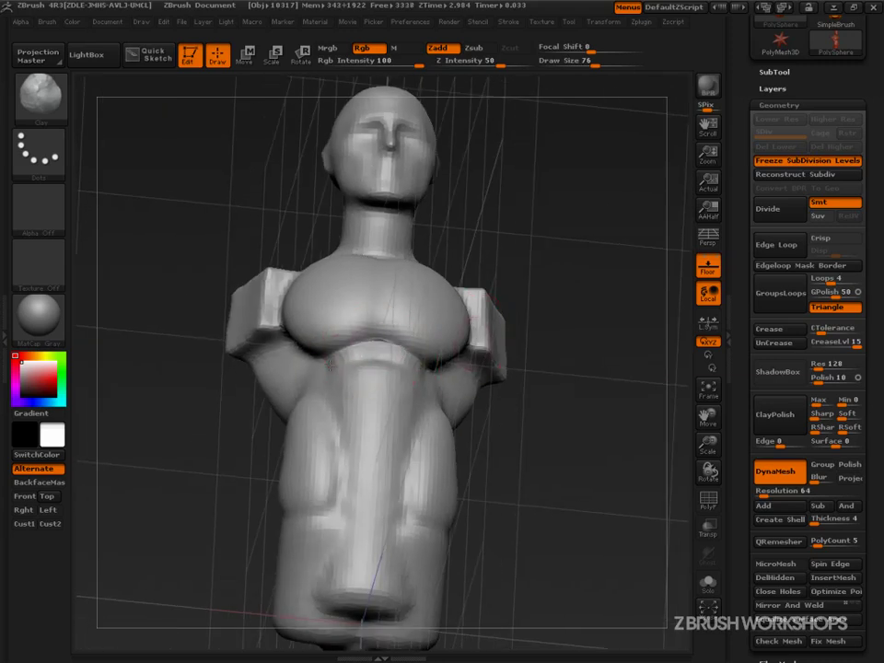
key("bracketright")
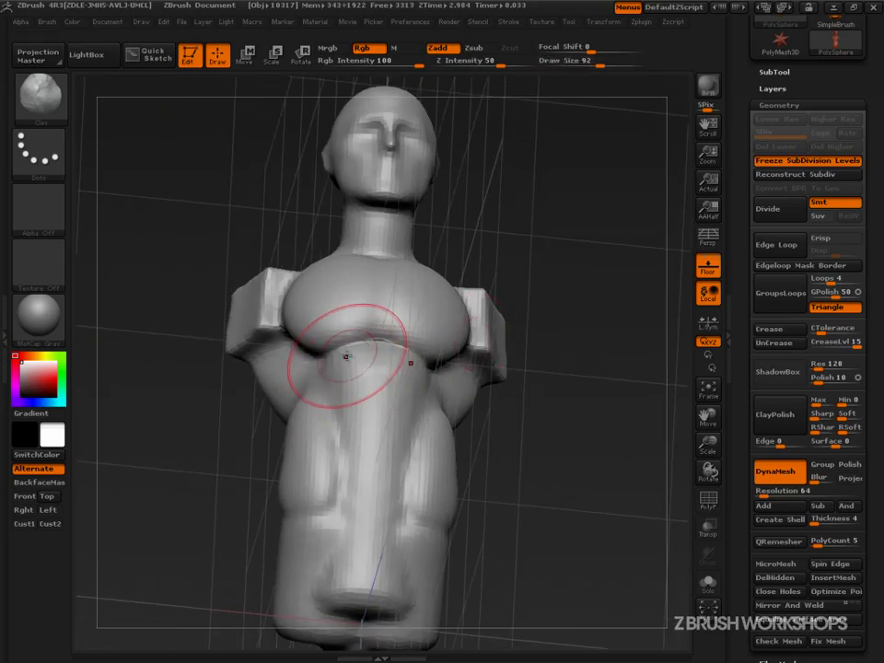
mouse_move(267, 405)
left_mouse_down()
mouse_move(232, 408)
mouse_move(290, 358)
left_mouse_up()
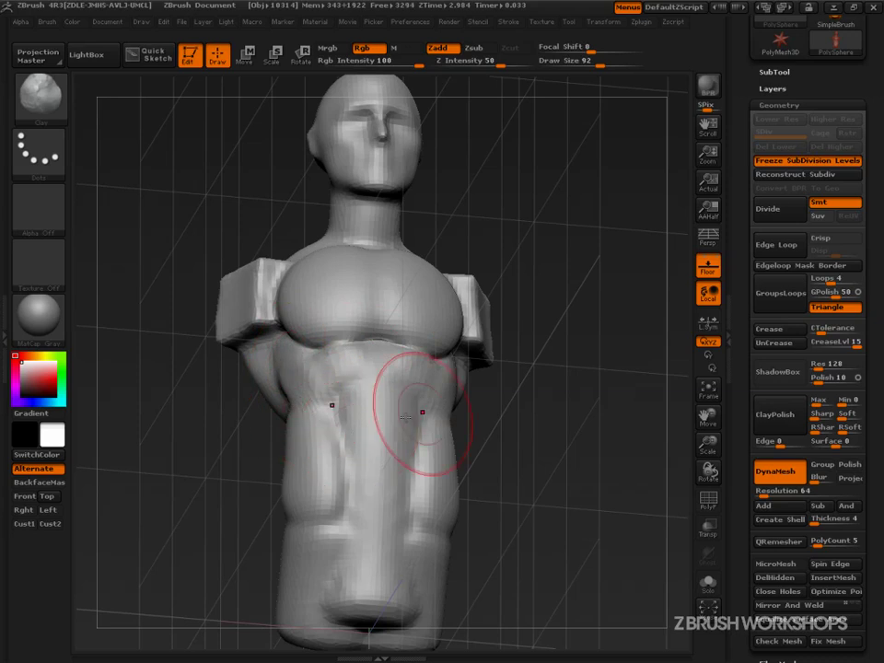
Step: Build up a rounded belly mass between the obliques with the Clay brush and hide the floor grid
mouse_move(592, 455)
left_mouse_down()
mouse_move(518, 463)
mouse_move(484, 410)
mouse_move(442, 392)
left_mouse_up()
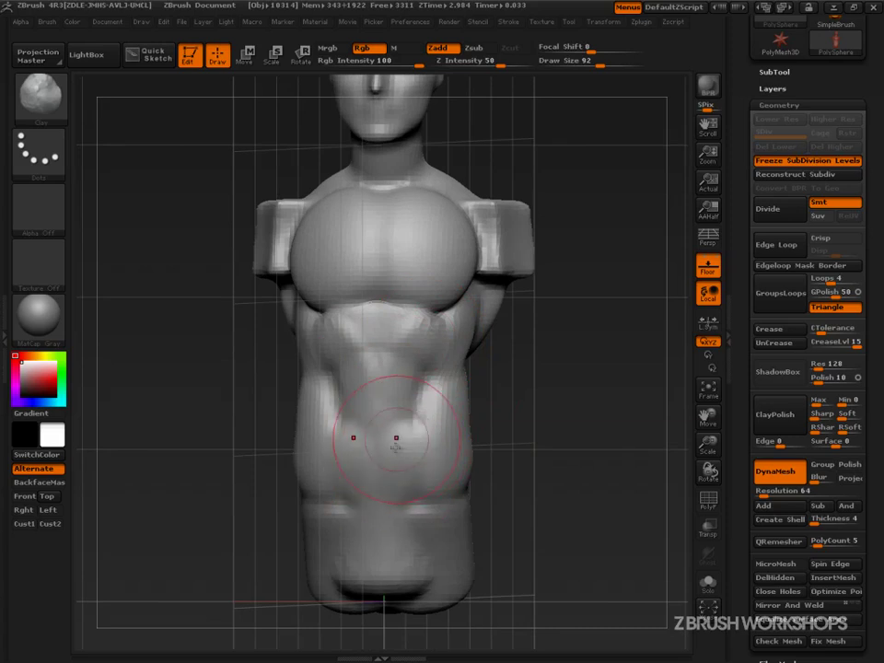
key("shift+p")
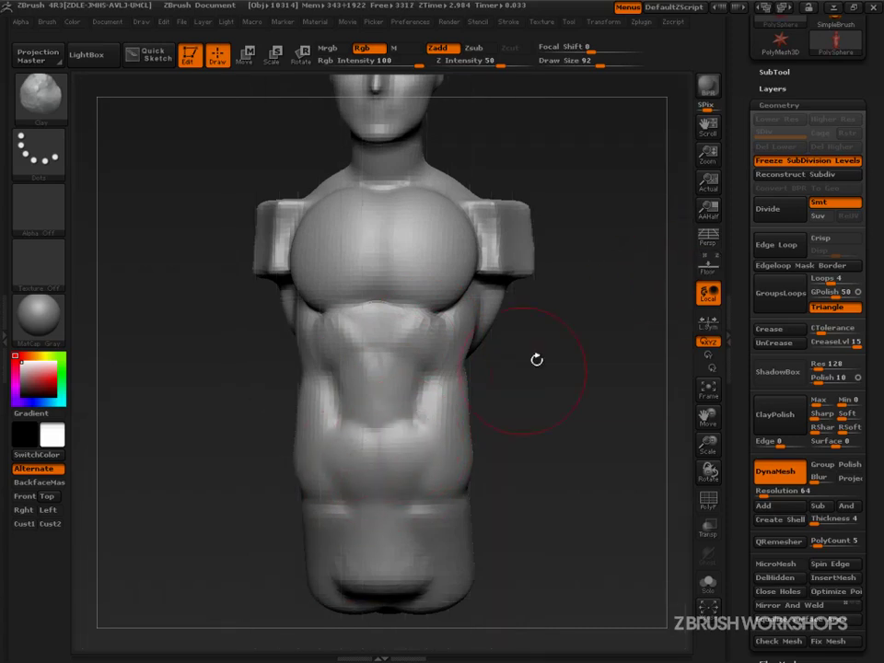
left_click_drag(350, 464, 356, 449)
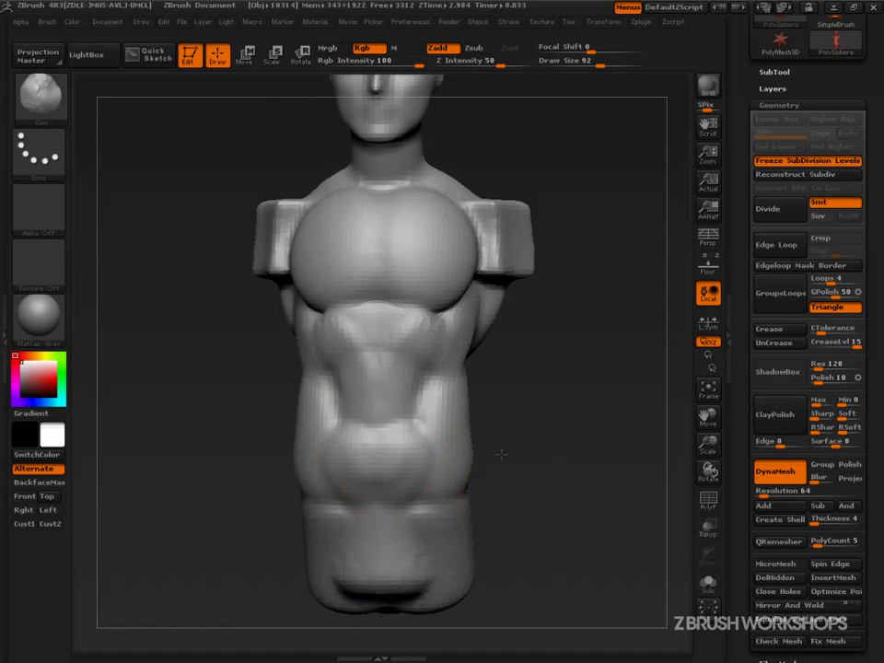
Step: Check the navel and crotch heights against the floor grid lines in straight front view
left_click_drag(503, 452, 562, 415, "shift")
key("shift+p")
key("ctrl+shift")
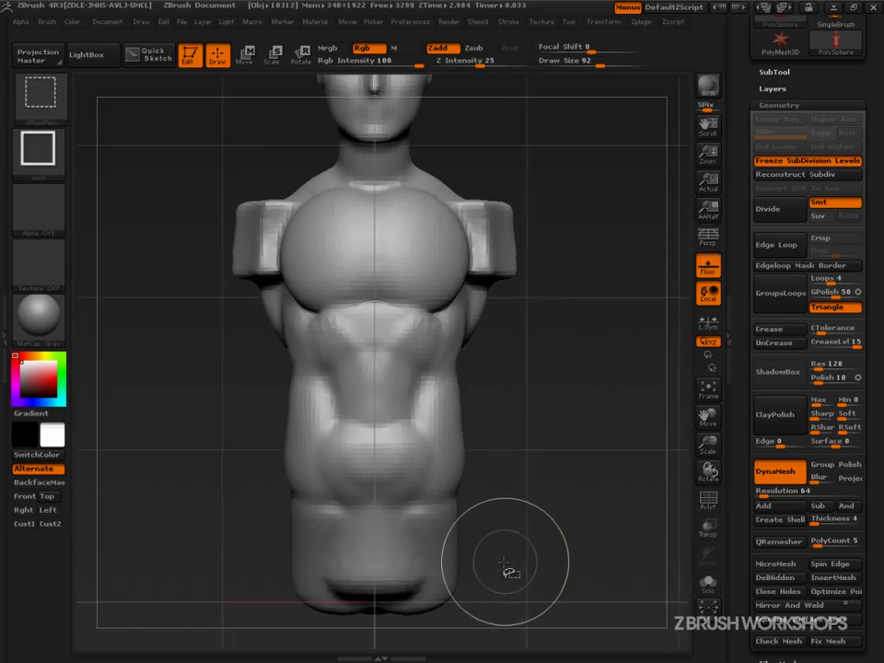
left_click_drag(214, 451, 681, 495, "ctrl+shift")
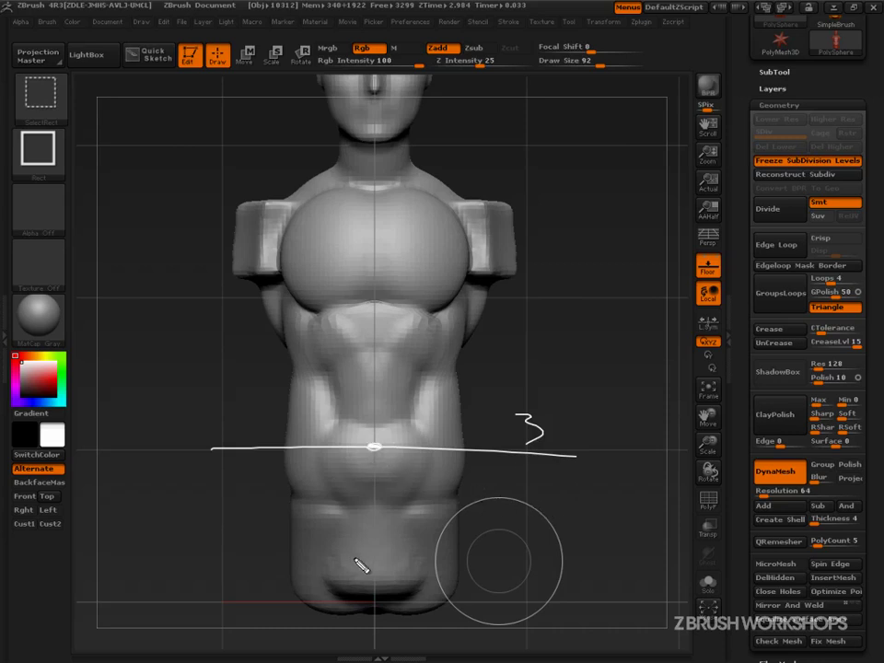
mouse_move(402, 449)
left_mouse_down()
mouse_move(396, 479)
mouse_move(323, 461)
mouse_move(327, 433)
mouse_move(353, 531)
mouse_move(449, 444)
mouse_move(367, 551)
left_mouse_up()
key("Escape")
Step: Hide the floor grid and shape the lower belly down to the crotch with the Clay brush
left_click_drag(619, 535, 527, 530)
left_click(707, 267)
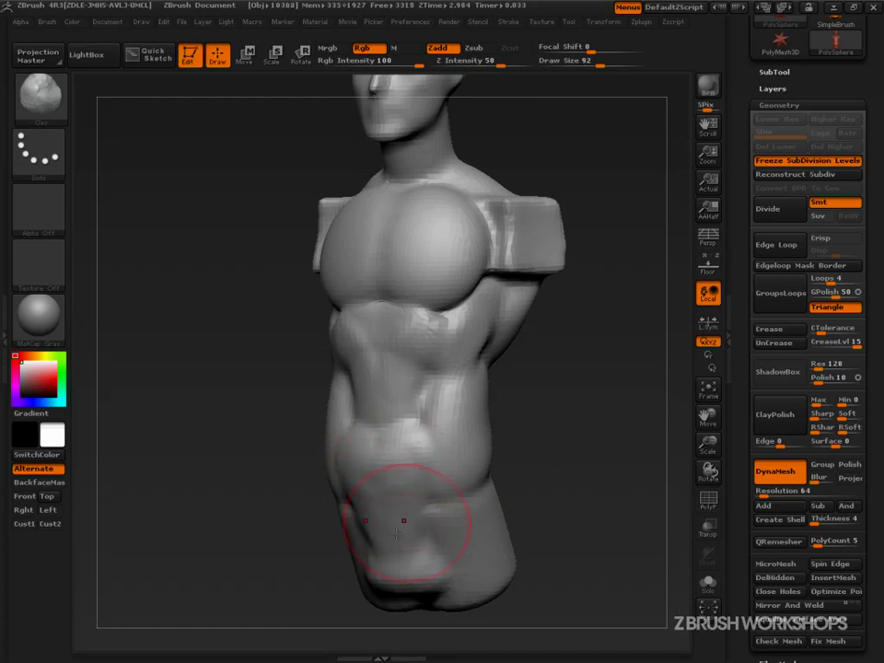
left_click_drag(541, 564, 539, 484, "alt")
mouse_move(398, 514)
left_mouse_down()
mouse_move(395, 500)
mouse_move(373, 499)
left_mouse_up()
mouse_move(407, 462)
left_mouse_down()
mouse_move(398, 494)
mouse_move(419, 513)
left_mouse_up()
key("ctrl+z")
key("ctrl+z")
key("ctrl+z")
key("ctrl+z")
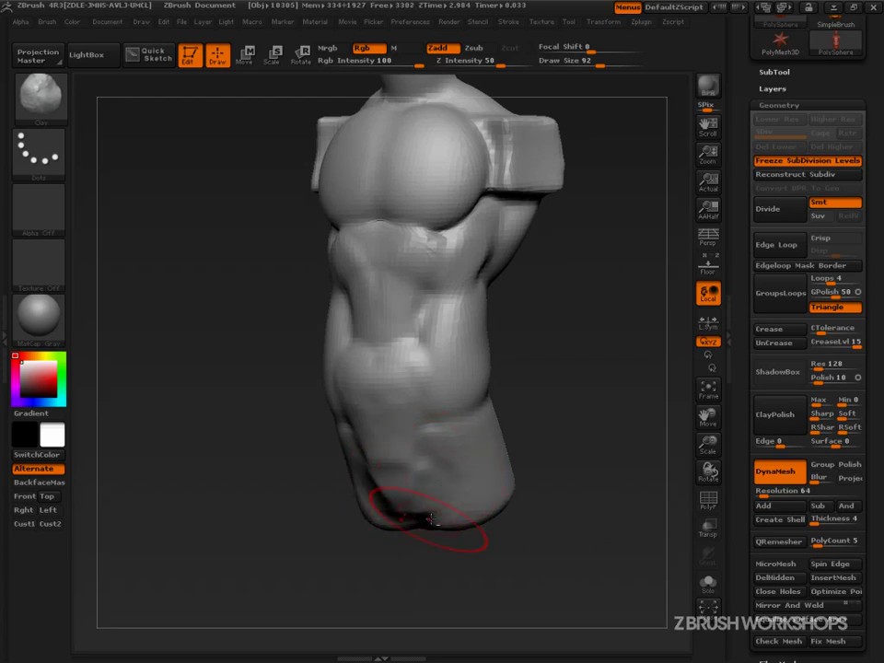
left_click_drag(527, 515, 522, 424)
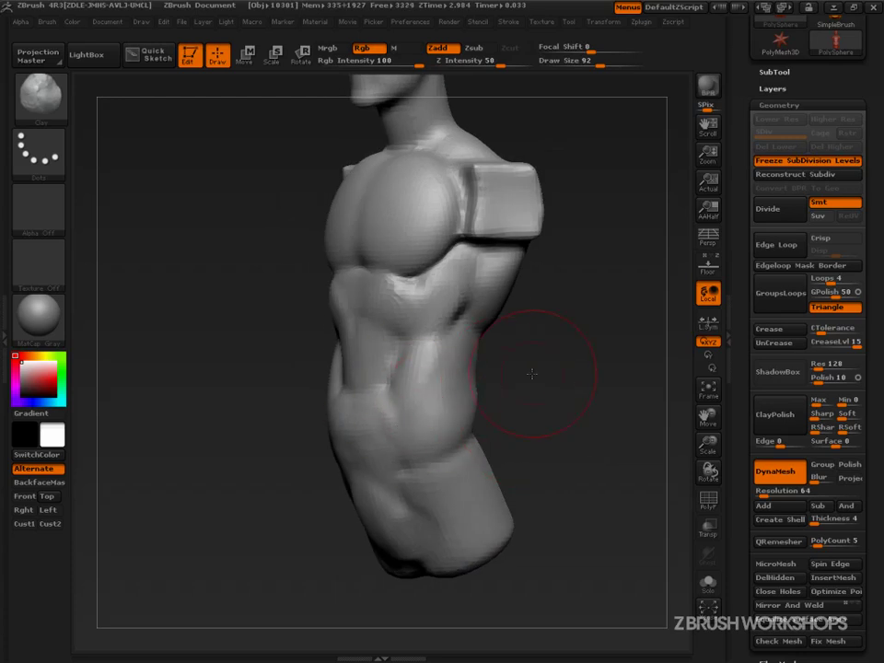
Step: Add clay to the sides of the rib cage below the chest and shoulder blocks at draw size 67
left_click_drag(528, 373, 513, 378)
mouse_move(460, 306)
left_mouse_down()
mouse_move(461, 314)
mouse_move(438, 316)
mouse_move(459, 294)
mouse_move(462, 265)
left_mouse_up()
key("s")
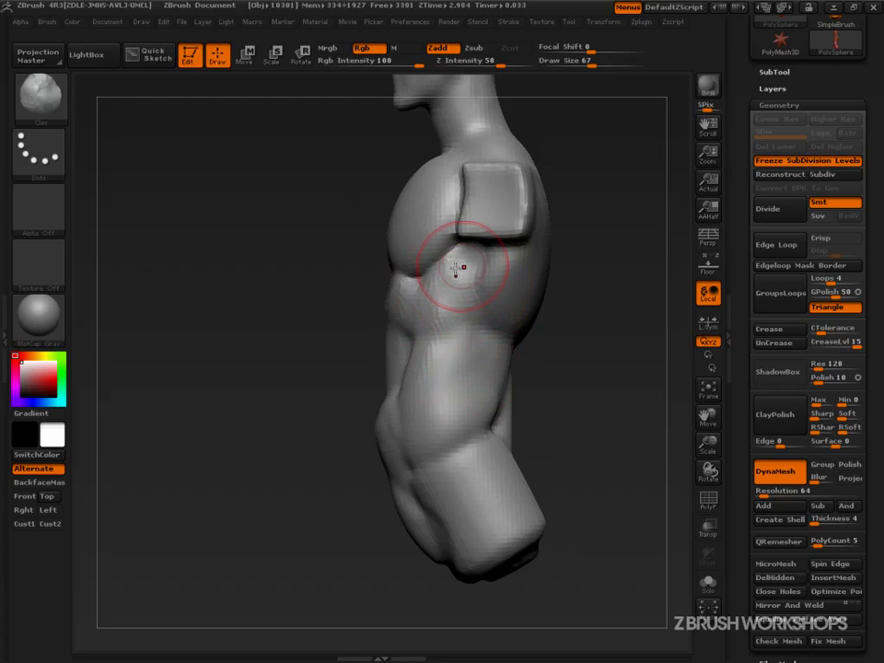
left_click_drag(369, 276, 465, 264)
mouse_move(539, 284)
left_mouse_down()
mouse_move(602, 295)
mouse_move(553, 318)
left_mouse_up()
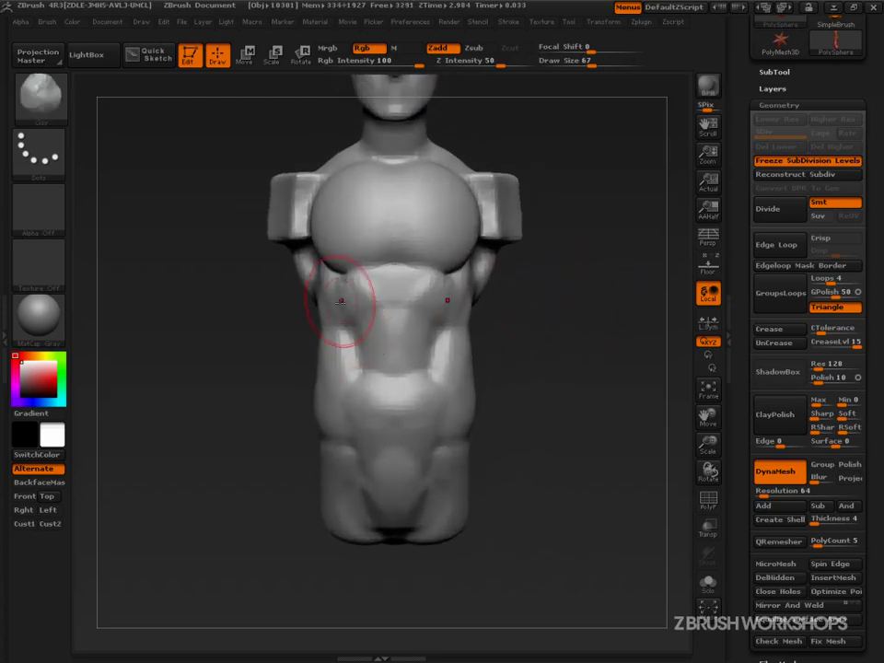
left_click_drag(274, 433, 287, 436)
Step: Build up and smooth a rounded crotch mass at the bottom centre of the pelvis with the Clay brush at draw size 37
left_click_drag(526, 461, 483, 397, "alt")
mouse_move(373, 318)
left_mouse_down("shift")
mouse_move(368, 300)
mouse_move(354, 354)
mouse_move(373, 422)
left_mouse_up("shift")
left_click_drag(446, 429, 451, 394)
key("s")
left_click_drag(372, 440, 358, 437)
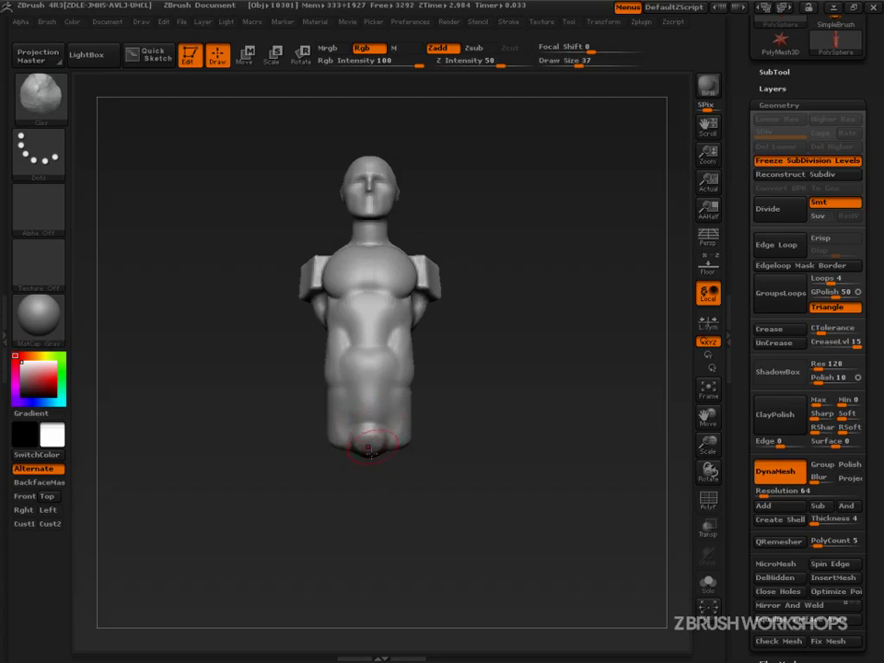
key("shift")
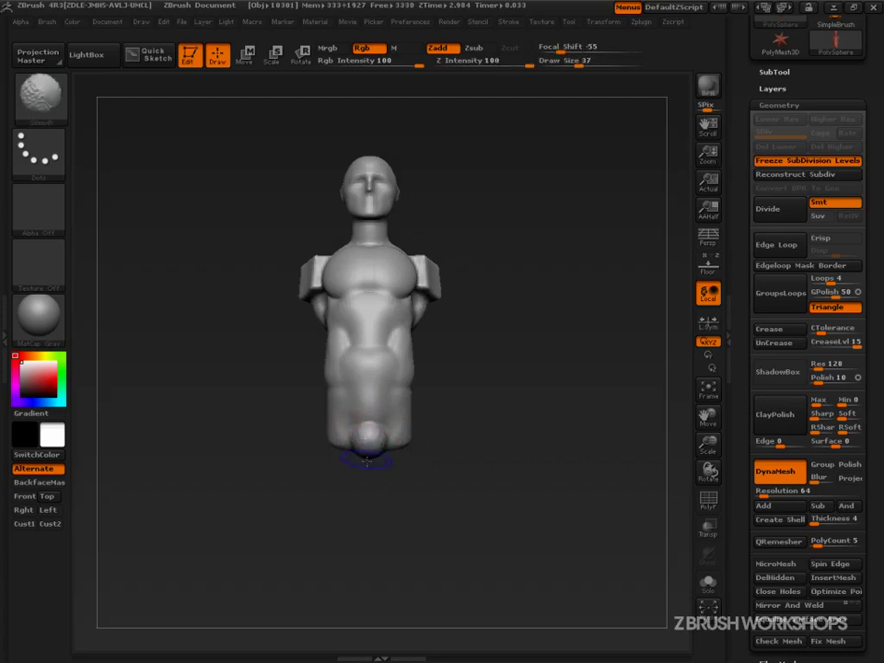
mouse_move(473, 434)
left_mouse_down()
mouse_move(363, 424)
mouse_move(447, 435)
left_mouse_up()
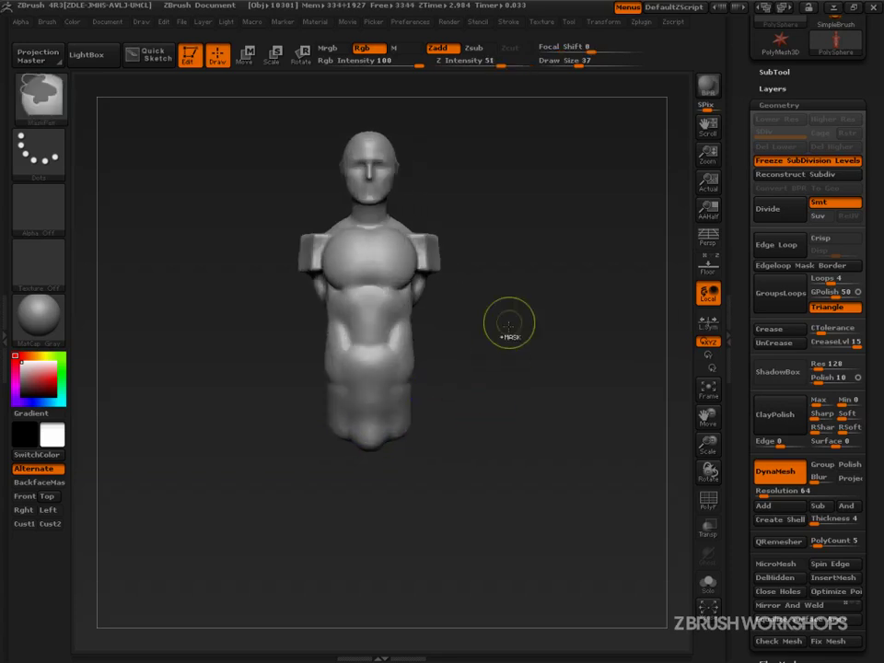
left_click_drag(357, 592, 480, 531)
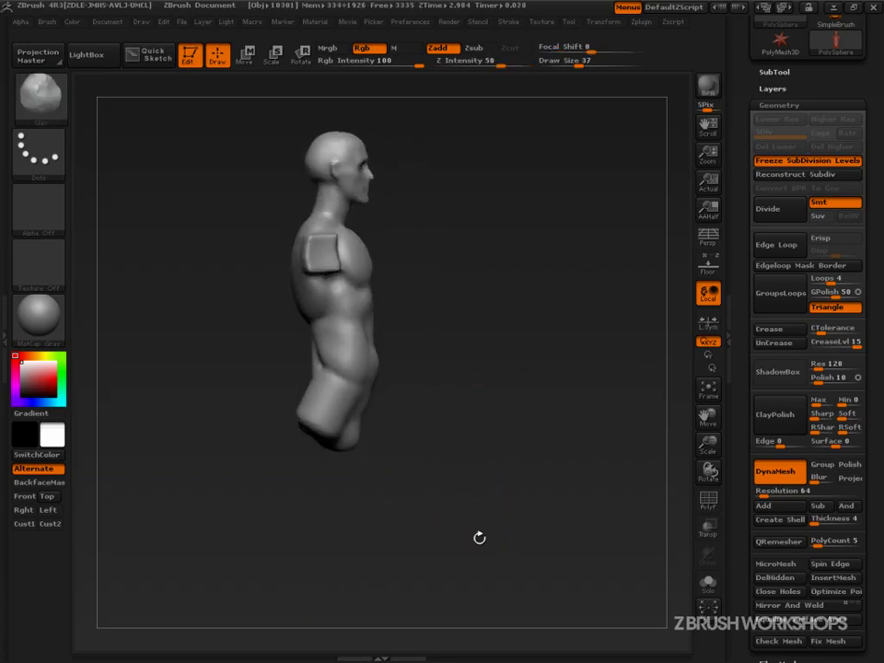
left_click_drag(473, 575, 509, 536)
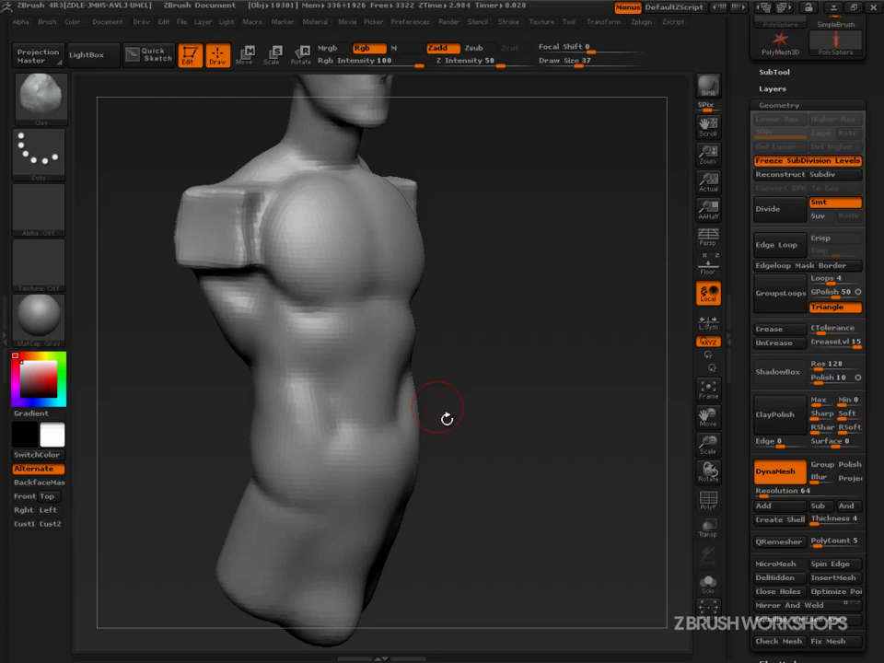
Step: Touch up the upper belly with the Clay brush at draw size 56 and remesh the torso with DynaMesh
key("s")
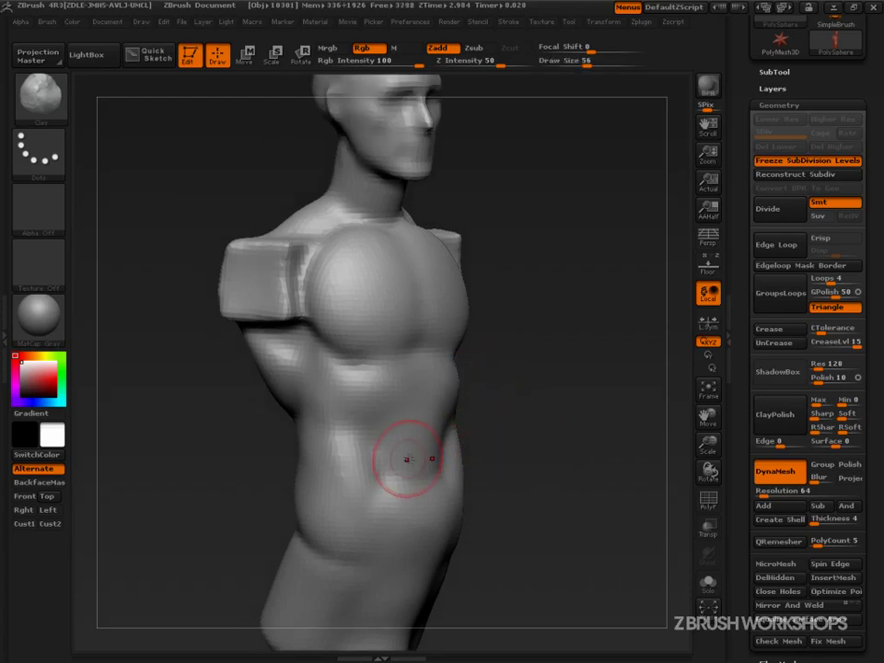
key("s")
left_click_drag(404, 446, 361, 437)
mouse_move(367, 397)
left_mouse_down("ctrl")
mouse_move(358, 400)
mouse_move(377, 398)
mouse_move(377, 412)
mouse_move(385, 364)
mouse_move(365, 356)
left_mouse_up("ctrl")
left_click_drag(496, 391, 539, 391, "ctrl")
Step: Set the draw size to 53 and add mirrored spheres on the outer sides of the hips with the InsertSphere brush
key("s")
left_click_drag(331, 304, 345, 304)
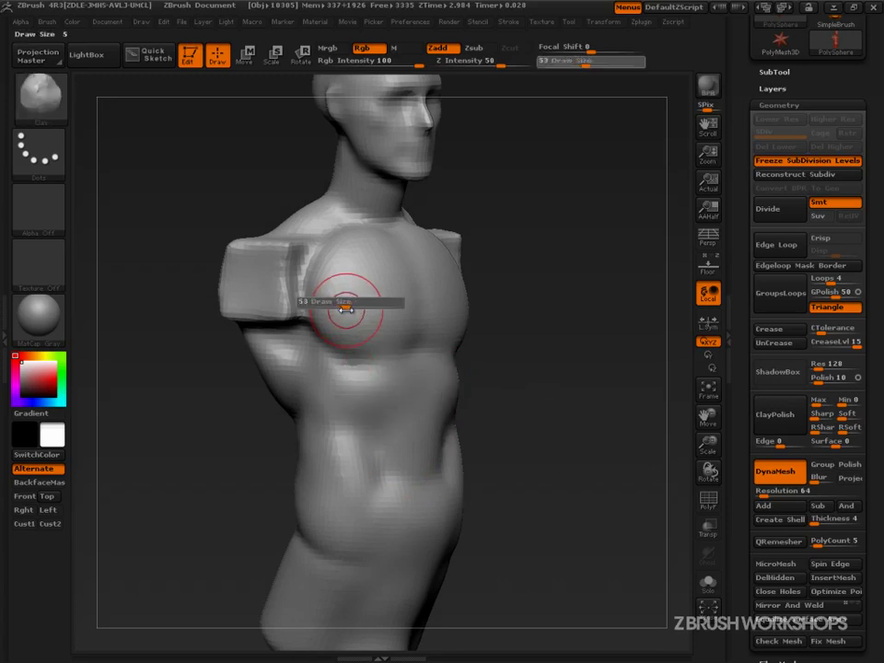
mouse_move(507, 304)
left_mouse_down("alt")
mouse_move(528, 327)
mouse_move(540, 399)
left_mouse_up("alt")
left_click_drag(583, 473, 547, 398, "alt")
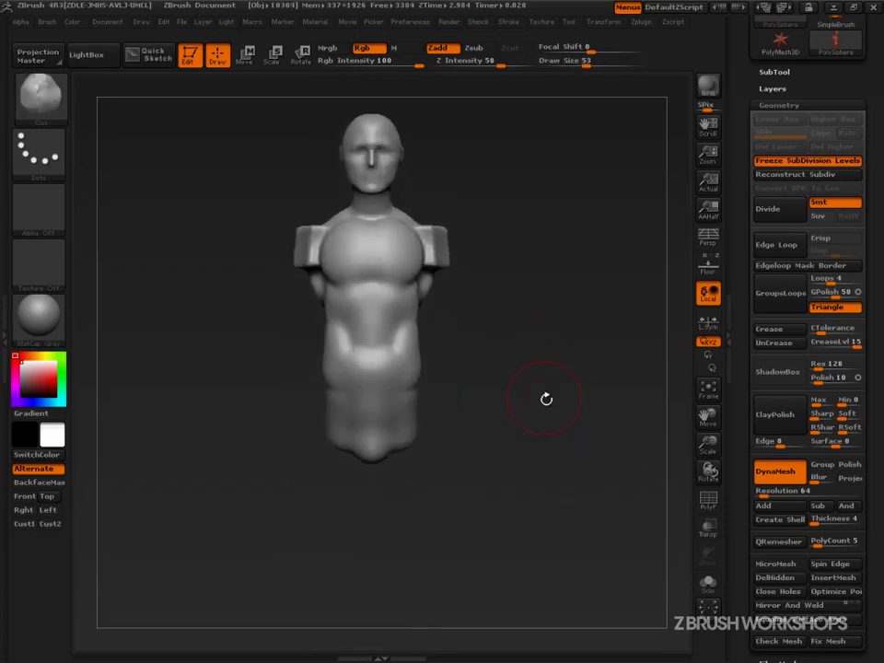
mouse_move(388, 563)
left_mouse_down()
mouse_move(547, 534)
mouse_move(584, 551)
mouse_move(540, 544)
mouse_move(565, 546)
mouse_move(551, 600)
mouse_move(480, 413)
left_mouse_up()
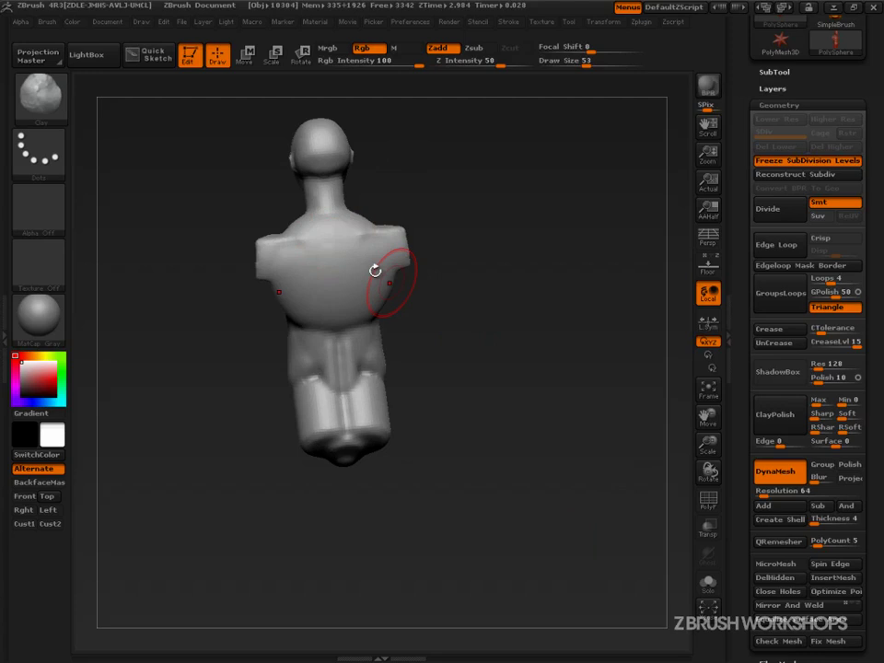
mouse_move(517, 528)
left_mouse_down()
mouse_move(511, 506)
mouse_move(530, 523)
mouse_move(566, 522)
left_mouse_up()
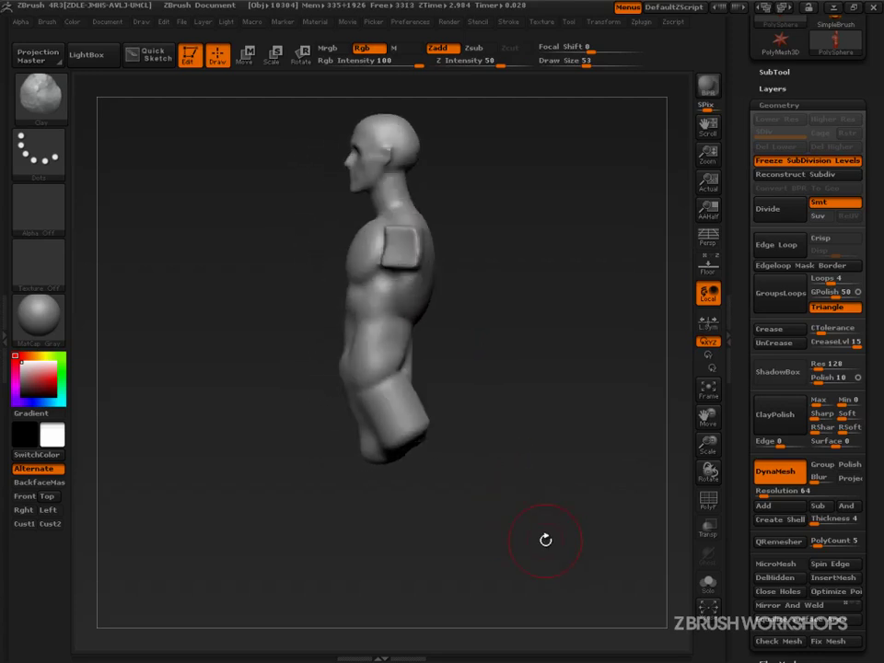
left_click(39, 96)
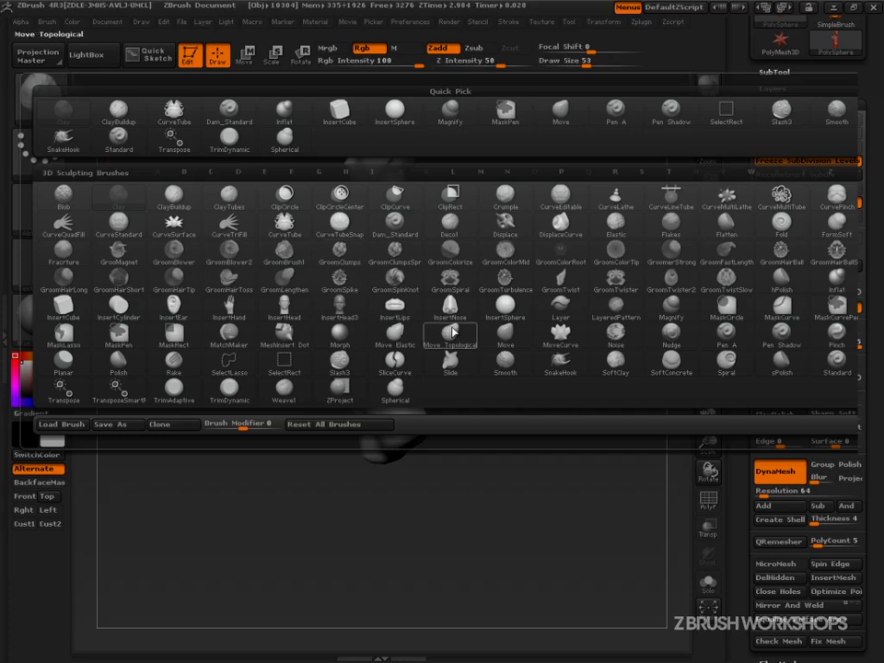
left_click(517, 318)
mouse_move(438, 467)
left_mouse_down("alt")
mouse_move(578, 505)
mouse_move(532, 423)
mouse_move(586, 539)
mouse_move(506, 380)
left_mouse_up("alt")
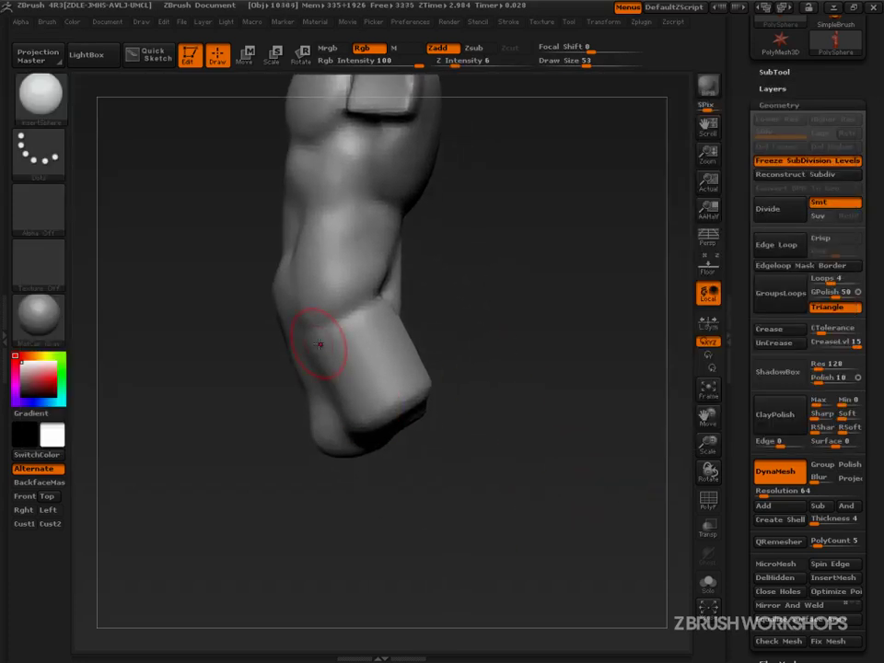
left_click_drag(329, 363, 351, 408)
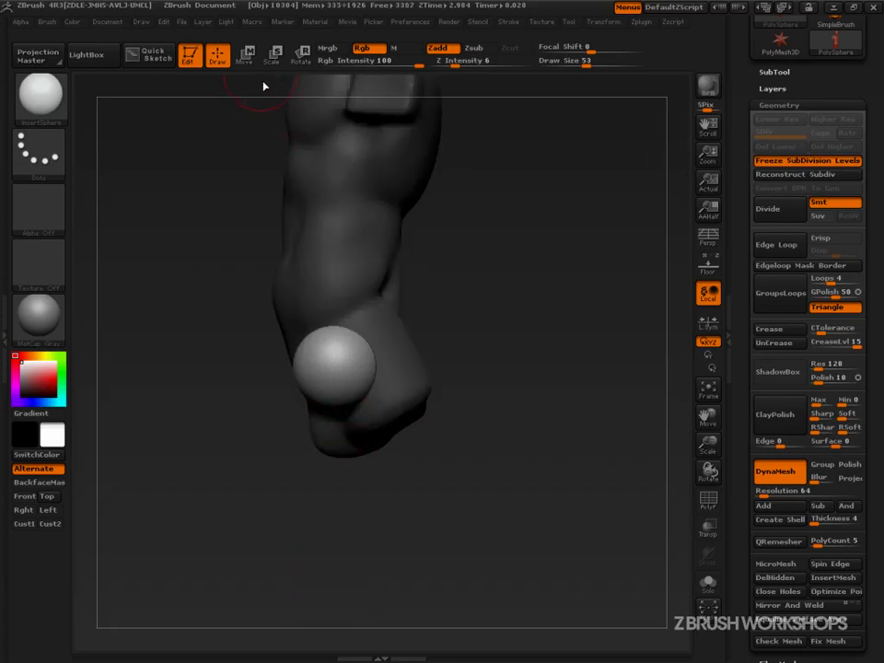
Step: Stretch and scale the hip spheres into long, slim ellipsoids slanting down and back along the sides of the pelvis
left_click(247, 56)
mouse_move(322, 376)
left_mouse_down()
mouse_move(383, 507)
mouse_move(382, 500)
mouse_move(452, 600)
mouse_move(430, 570)
left_mouse_up()
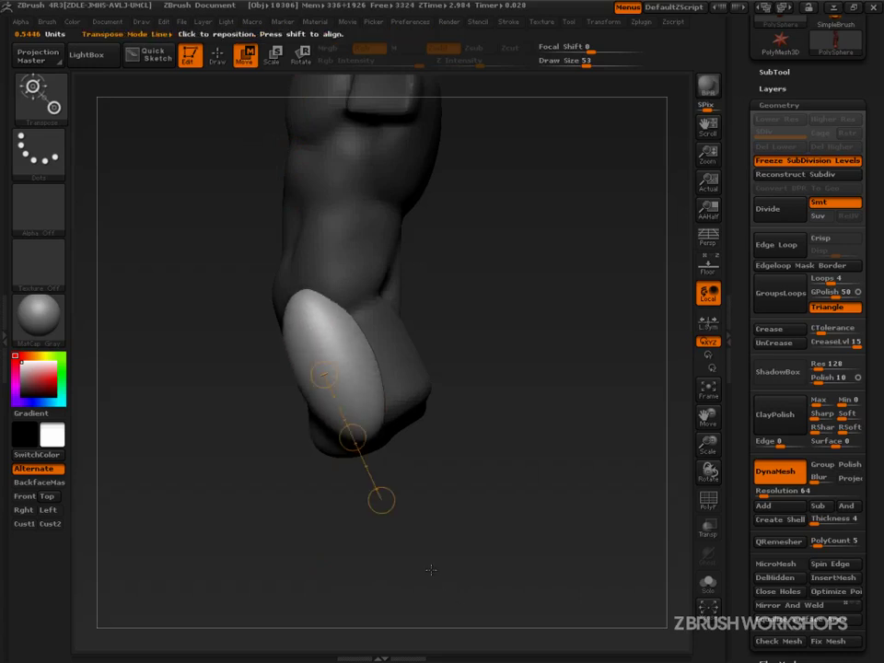
key("e")
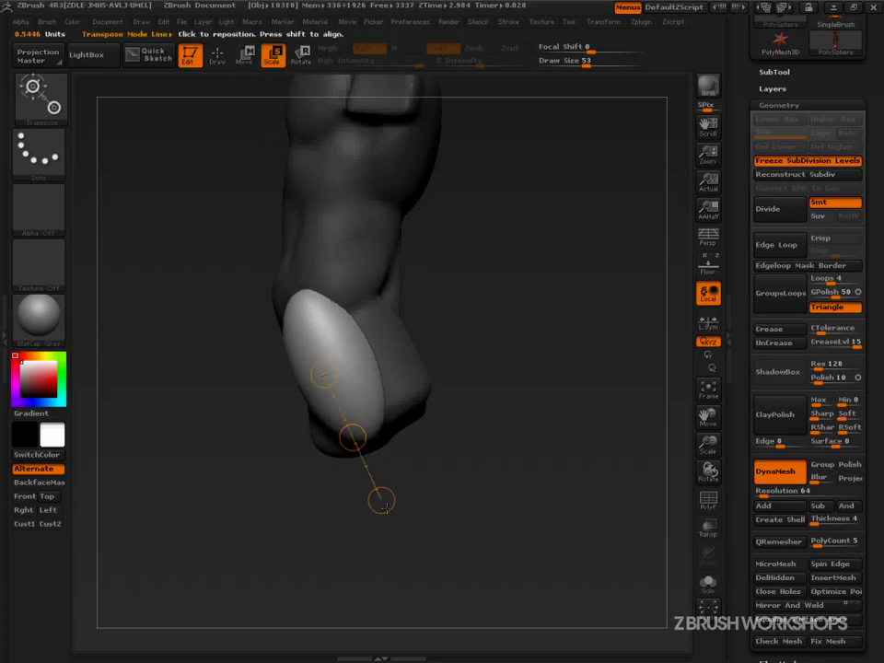
left_click_drag(381, 500, 331, 408)
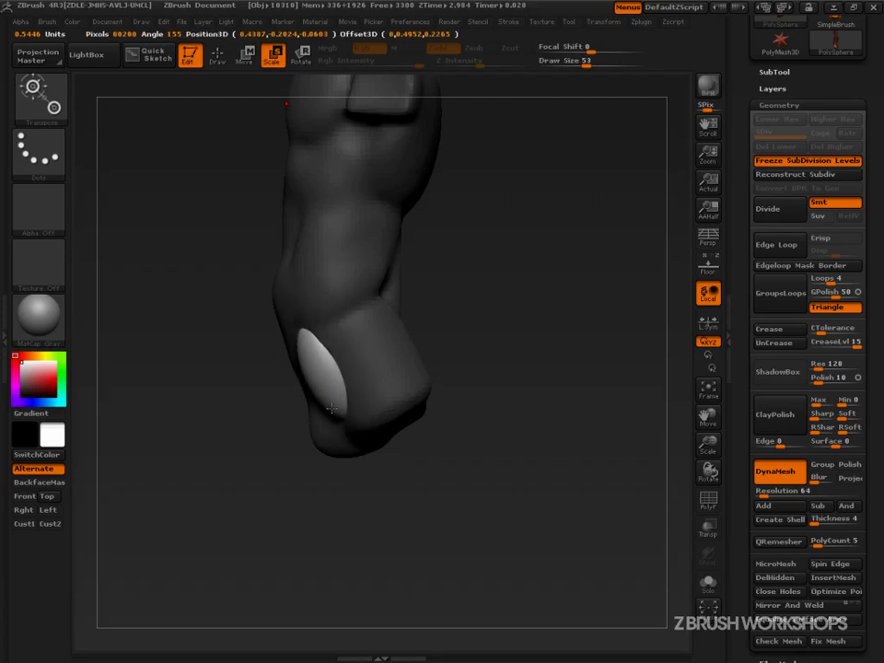
left_click(245, 55)
left_click_drag(381, 500, 400, 544)
key("e")
left_click_drag(381, 500, 315, 506)
left_click_drag(389, 456, 467, 448, "alt")
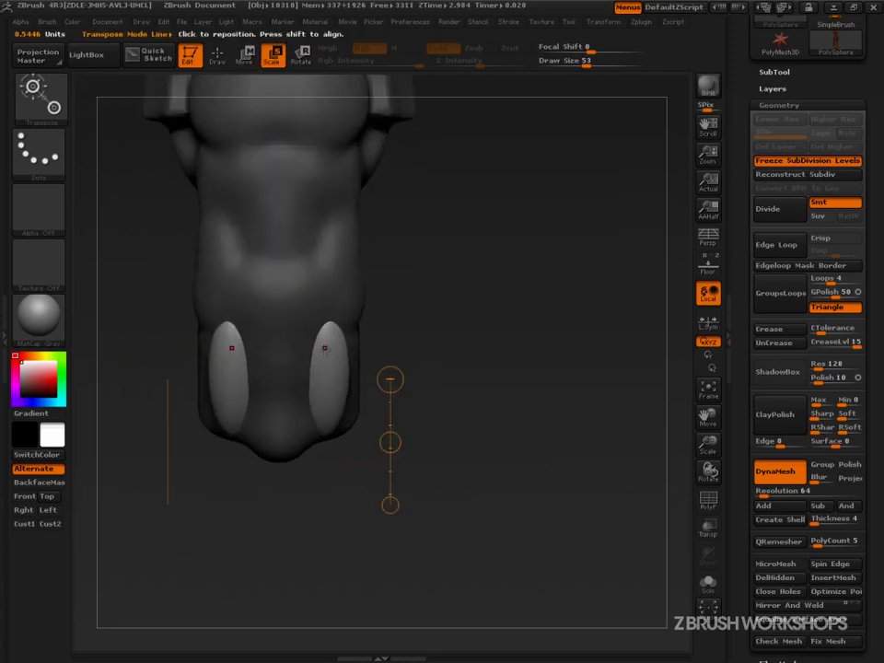
Step: Move the ellipsoids outward to the sides of the hips, tilt their lower ends outward and adjust their side-view position
left_click_drag(326, 349, 452, 349, "shift")
left_click(249, 58)
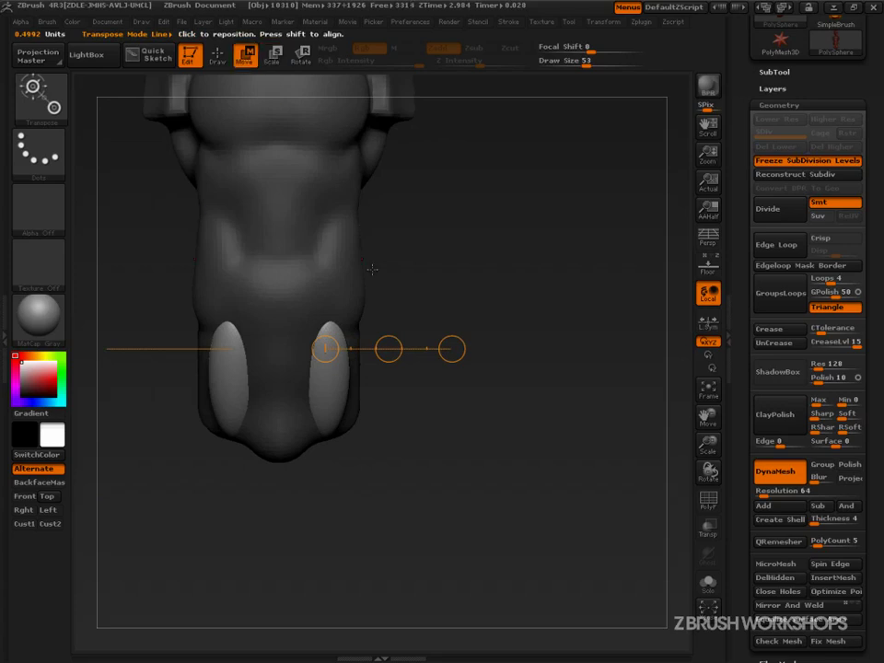
left_click_drag(388, 349, 420, 367)
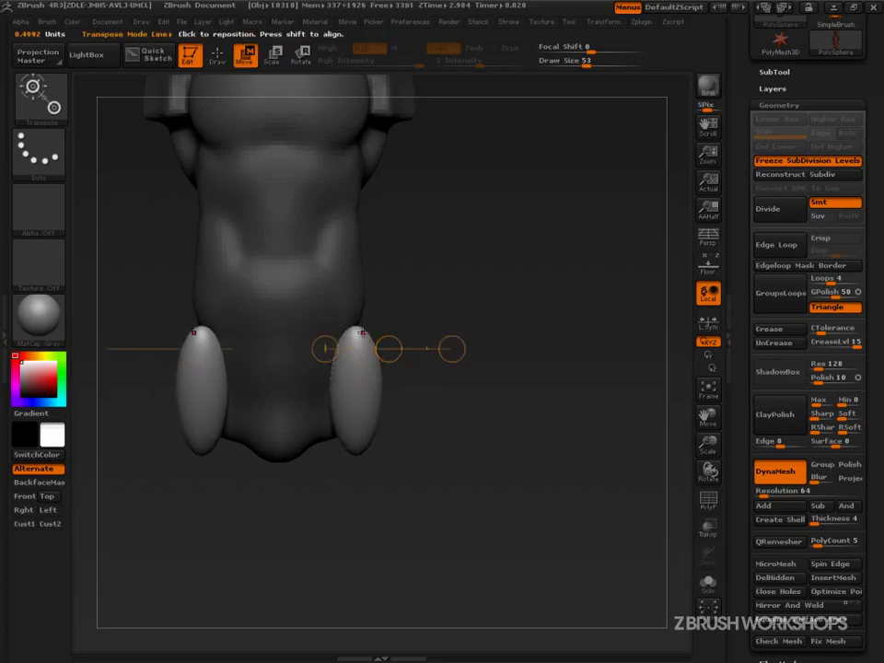
left_click_drag(356, 330, 455, 265)
left_click(300, 56)
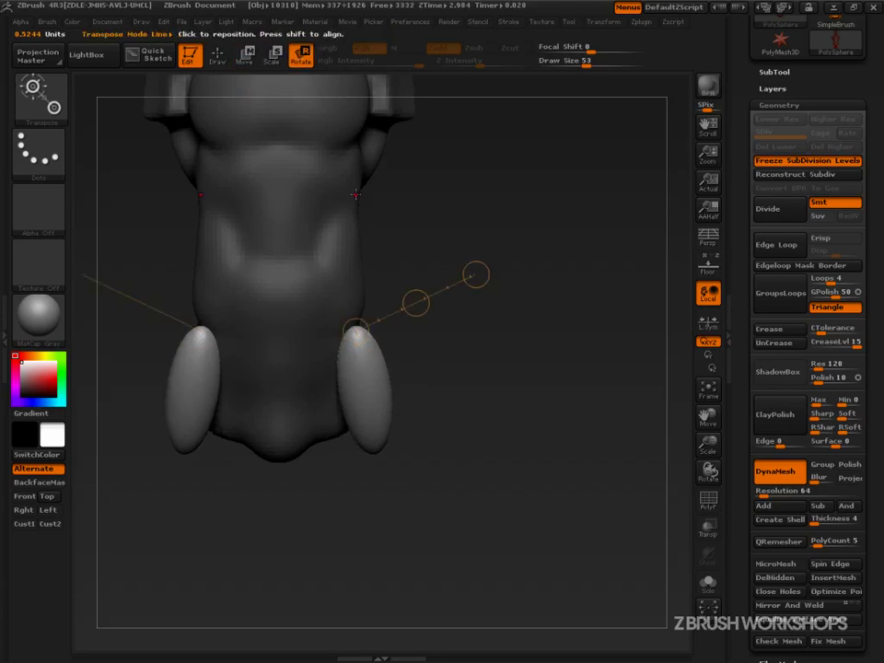
left_click(246, 57)
left_click_drag(415, 303, 406, 302)
mouse_move(419, 369)
left_mouse_down()
mouse_move(456, 380)
mouse_move(406, 373)
mouse_move(312, 383)
mouse_move(229, 372)
left_mouse_up()
left_click_drag(306, 372, 326, 384)
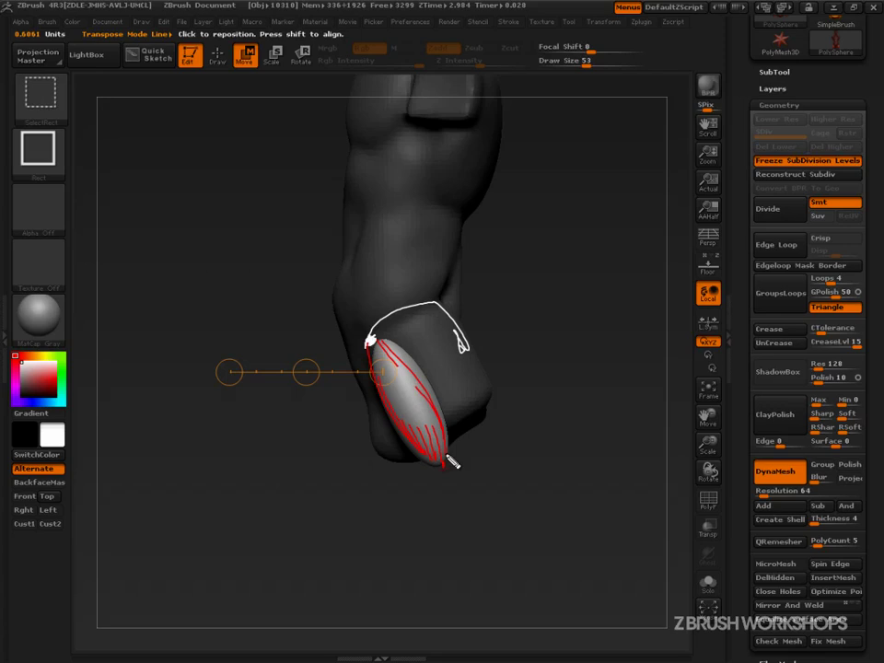
mouse_move(389, 411)
left_mouse_down()
mouse_move(395, 549)
mouse_move(403, 539)
left_mouse_up()
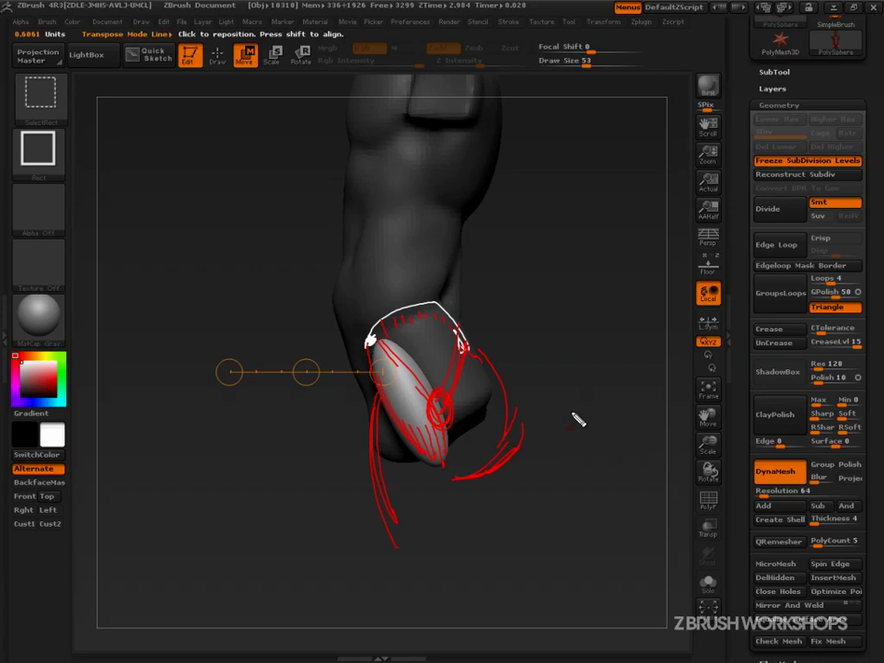
key("Escape")
Step: Reposition the hip ellipsoids against the pelvis from the front and side views so they sit partly embedded in it
left_click_drag(592, 411, 519, 422)
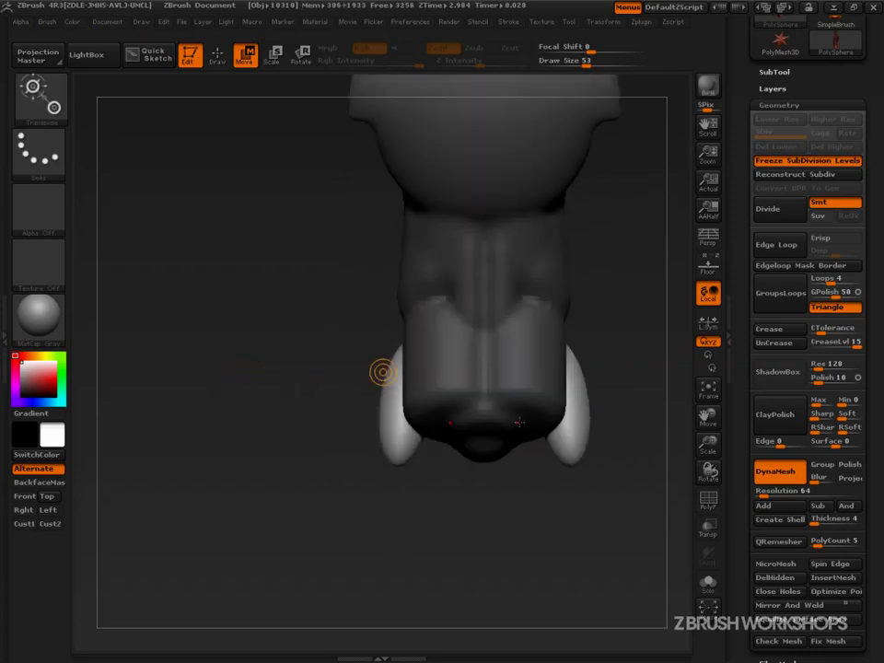
mouse_move(389, 410)
left_mouse_down("shift")
mouse_move(293, 412)
mouse_move(349, 411)
left_mouse_up("shift")
left_click_drag(279, 473, 387, 473)
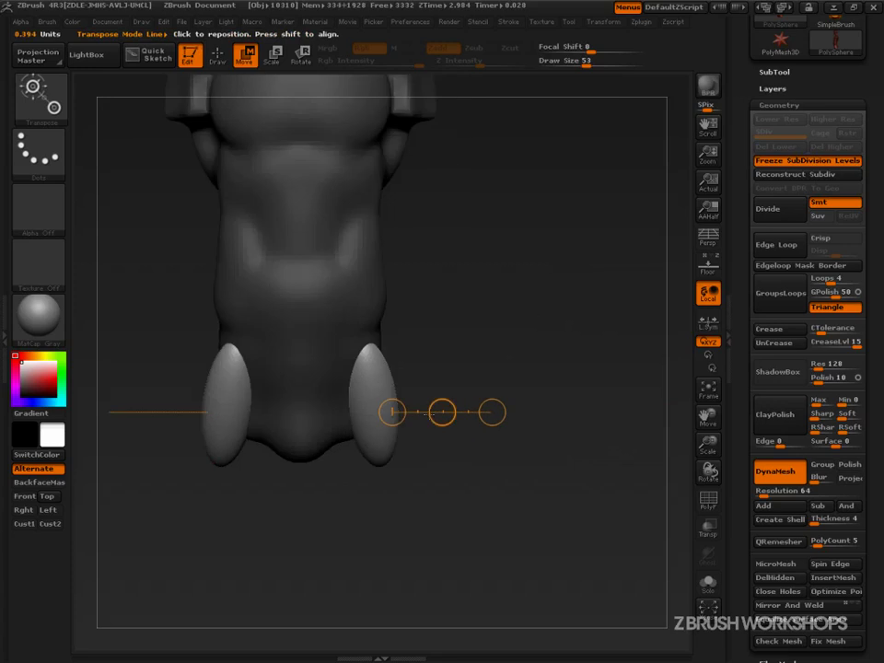
left_click_drag(497, 451, 259, 446, "shift")
left_click_drag(319, 445, 404, 458)
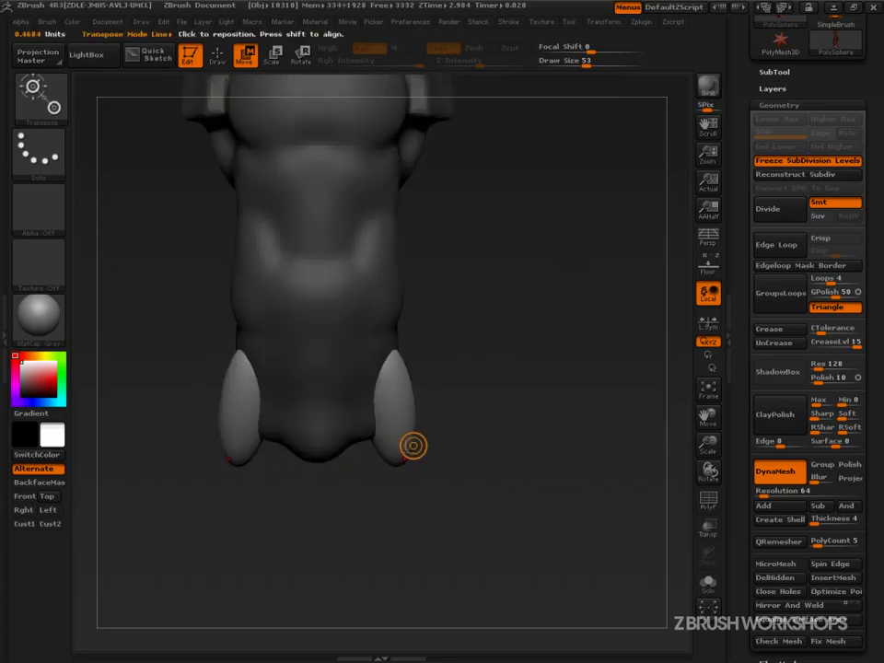
Step: Try fusing the hip ellipsoids into the torso with DynaMesh, inspect the shape from the side and undo the remesh
left_click_drag(506, 364, 515, 473, "ctrl")
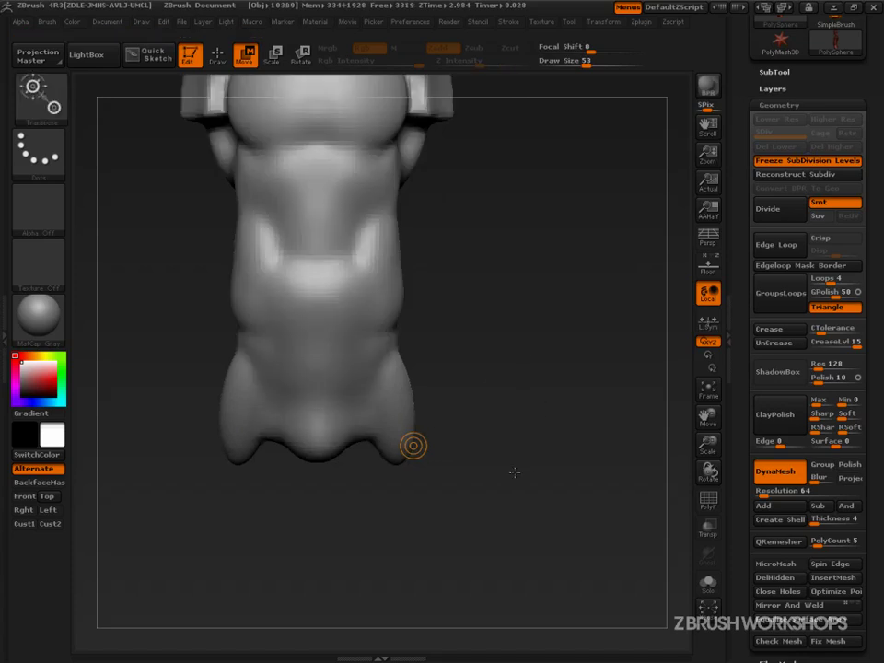
left_click_drag(514, 473, 554, 453)
key("ctrl+z")
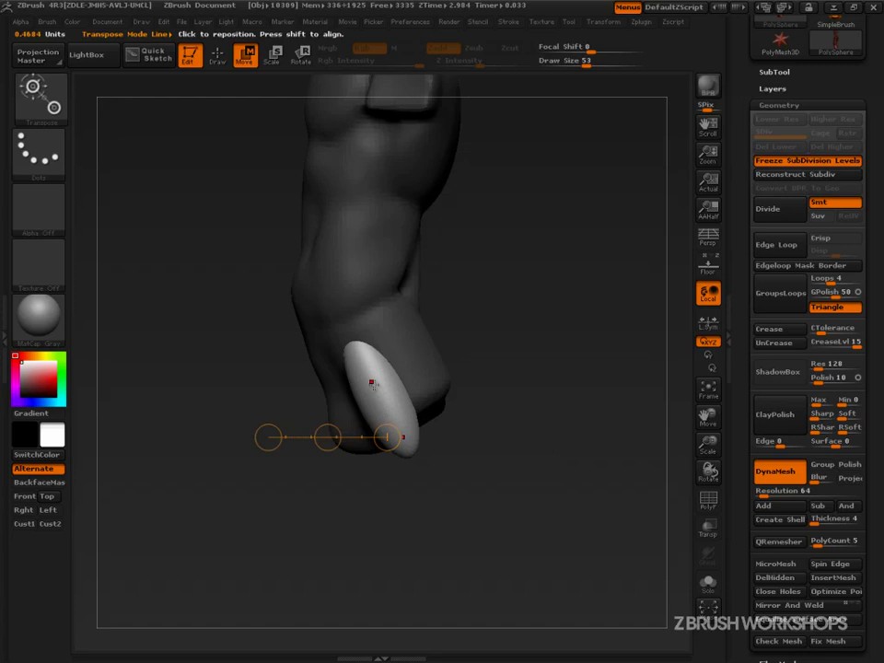
Step: Shift the hip ellipsoids forward, rotate them slightly more upright in side view, and fuse them into the torso with DynaMesh
left_click_drag(356, 356, 188, 356, "shift")
left_click_drag(272, 357, 256, 359)
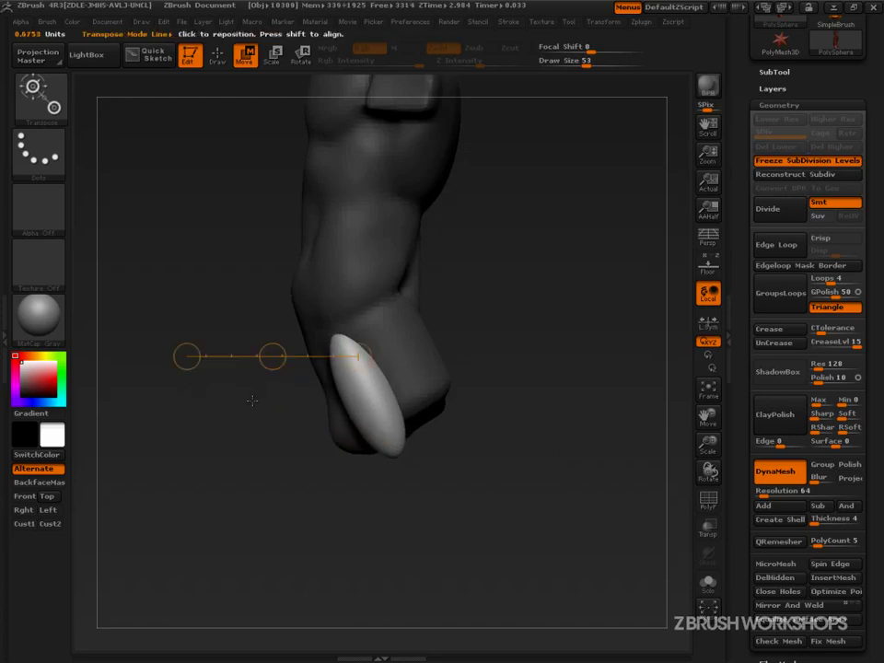
left_click_drag(313, 355, 266, 570)
left_click_drag(339, 348, 182, 322, "shift")
left_click(300, 55)
left_click(244, 55)
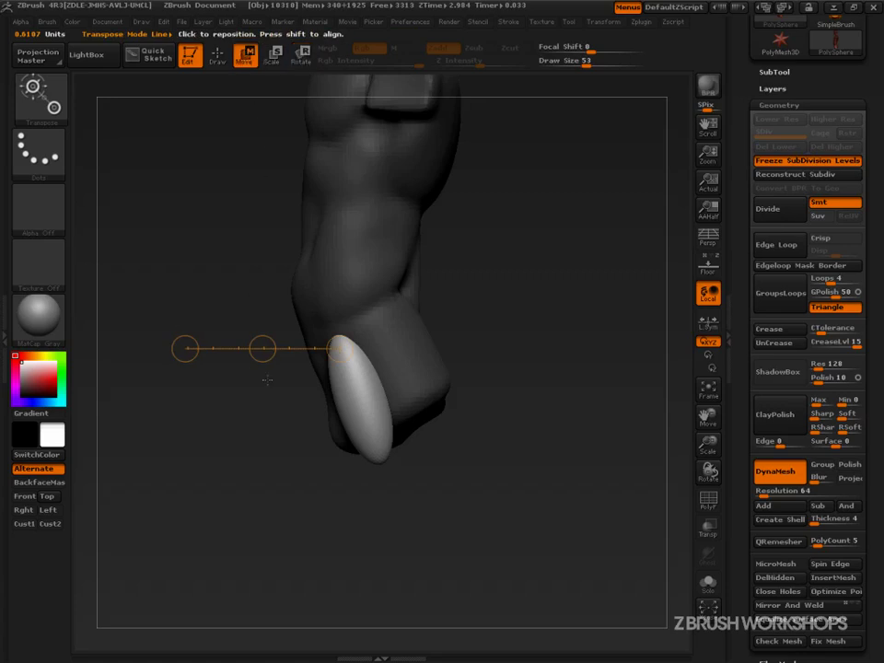
left_click_drag(262, 350, 259, 346)
left_click_drag(224, 467, 288, 476, "shift")
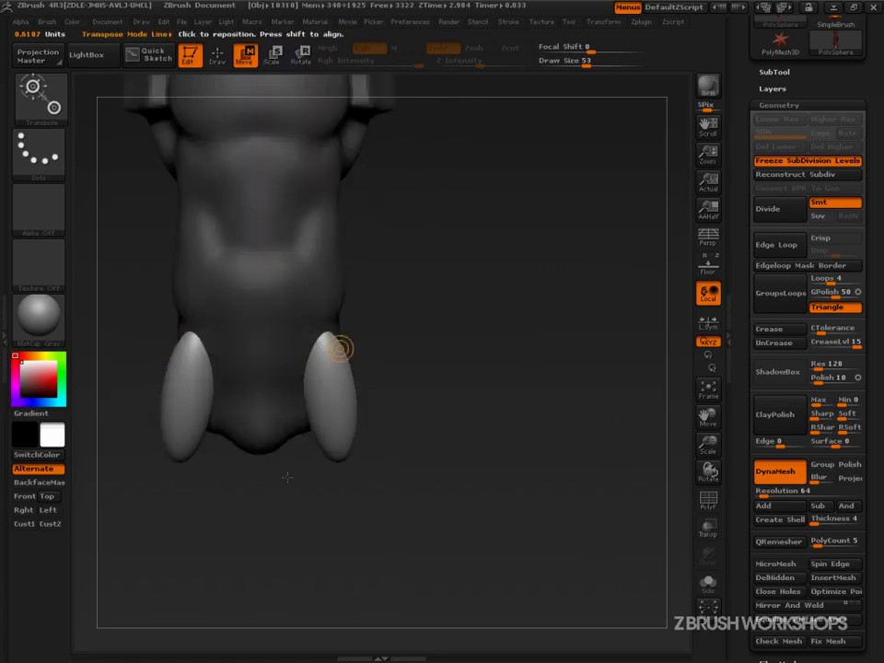
left_click_drag(432, 367, 477, 476, "ctrl")
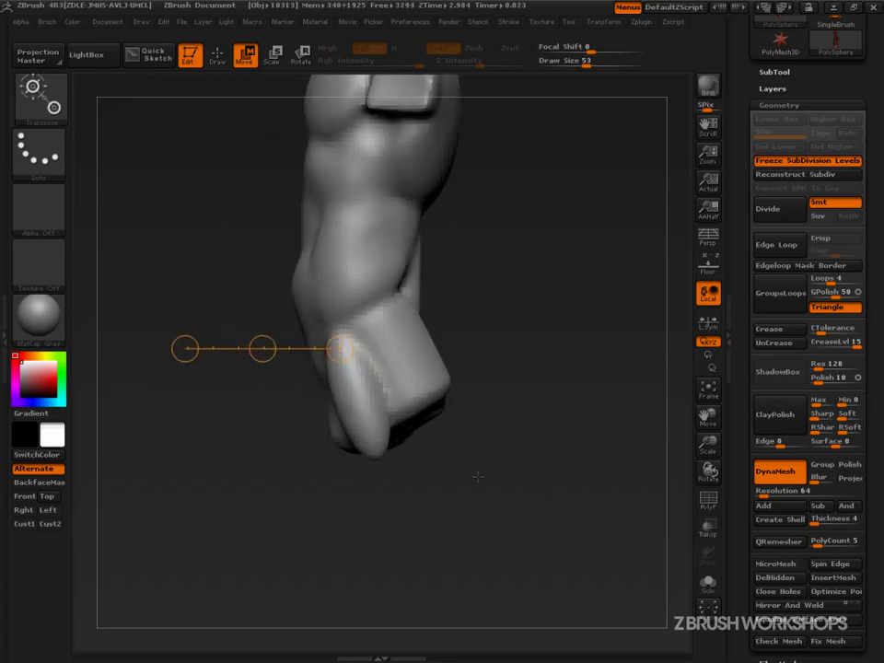
Step: Show the floor grid and insert mirrored buttock spheres on the back of the pelvis with InsertSphere at draw size 133
left_click(32, 92)
left_click(505, 315)
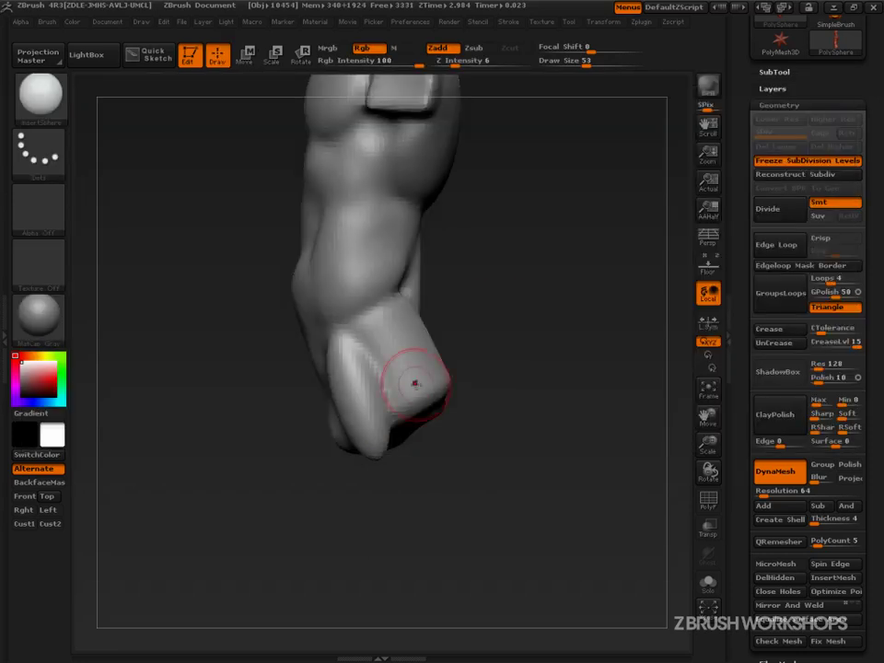
key("s")
left_click_drag(405, 411, 426, 412)
key("shift+p")
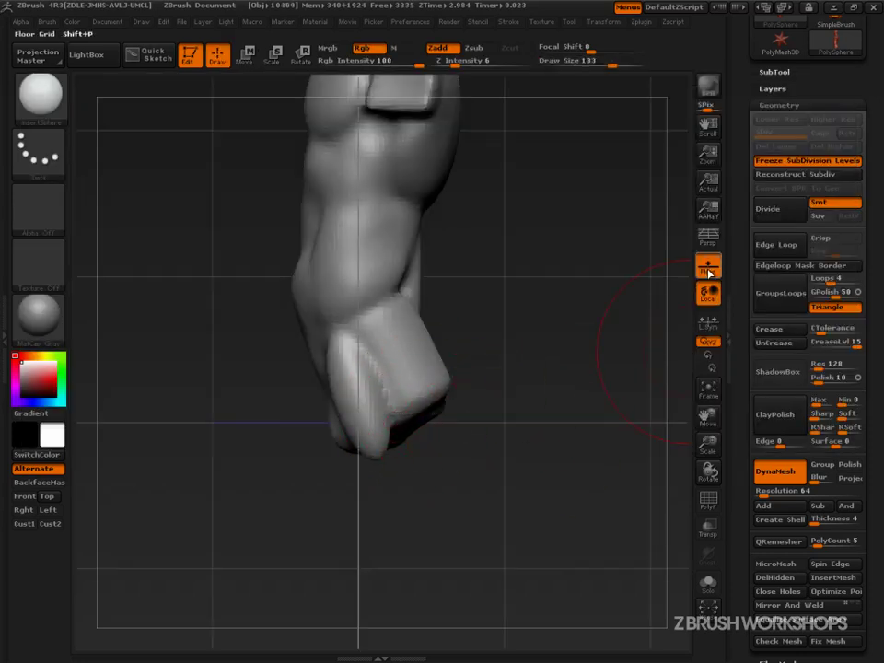
mouse_move(586, 467)
left_mouse_down()
mouse_move(461, 477)
mouse_move(405, 460)
left_mouse_up()
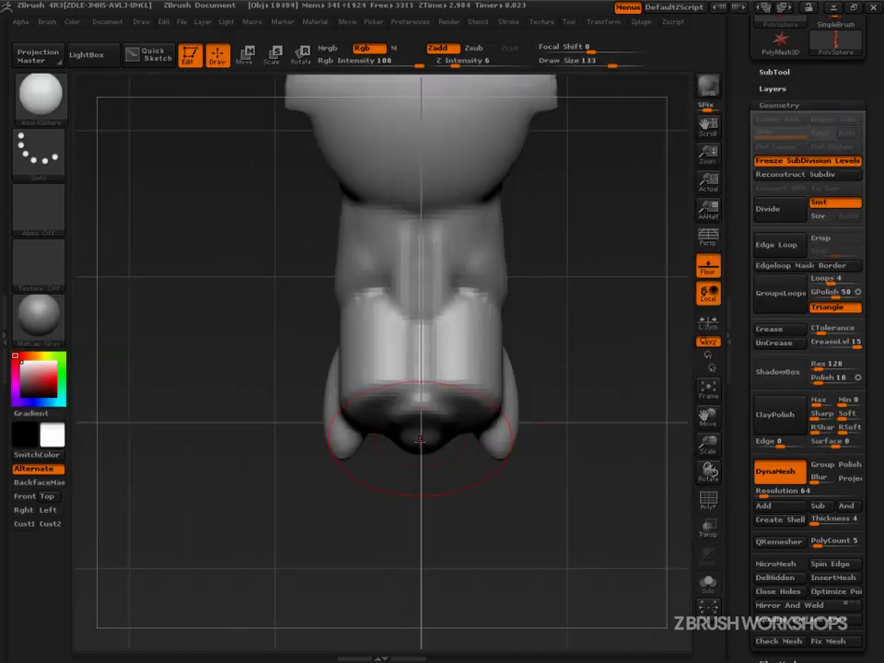
left_click_drag(381, 391, 388, 435)
key("ctrl+z")
left_click_drag(364, 387, 365, 453)
key("ctrl")
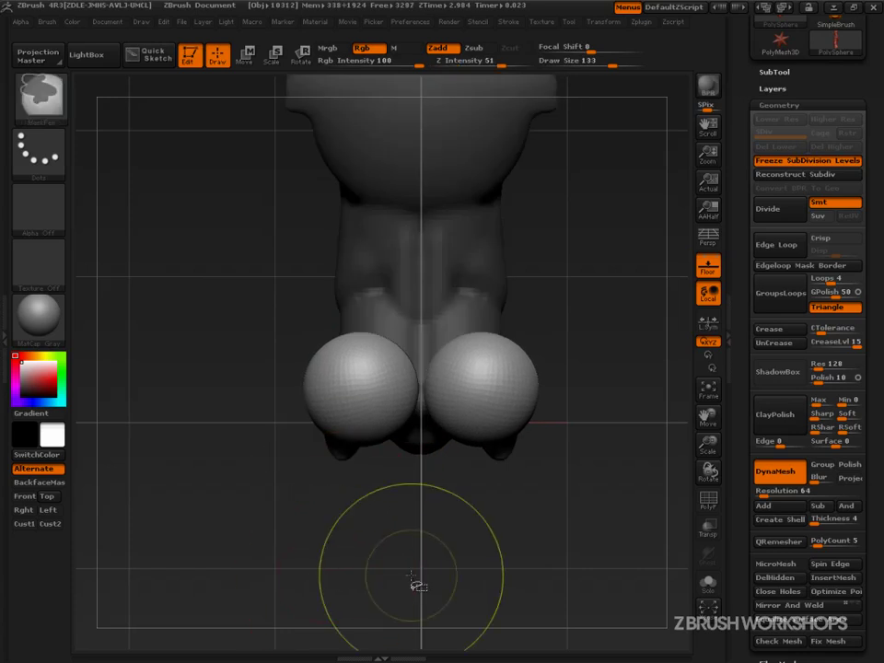
Step: Mark the cleft between the two buttock spheres with a temporary line in the back view and clear it
key("ctrl+shift")
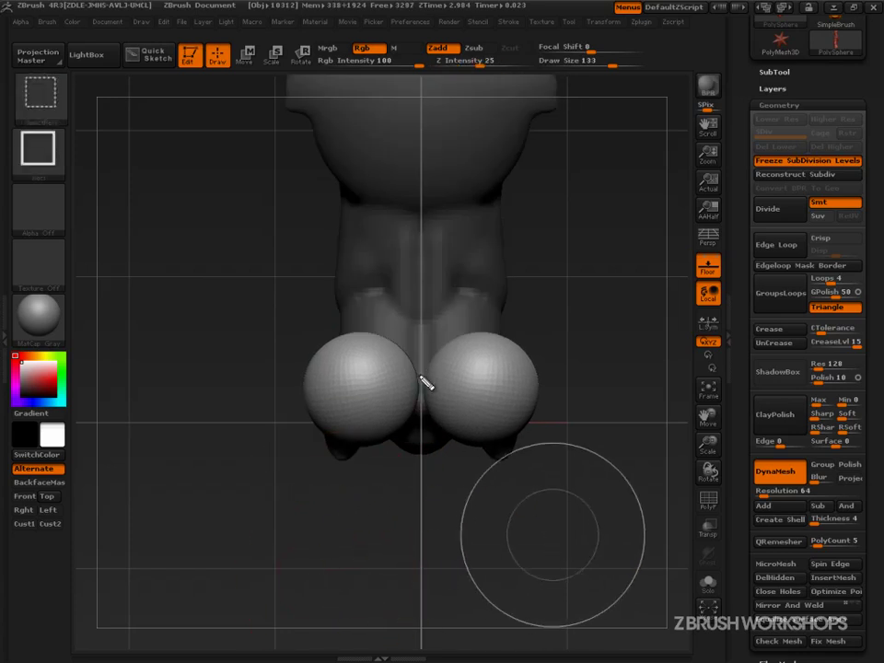
left_click_drag(420, 373, 425, 445, "ctrl+shift")
key("Escape")
mouse_move(606, 506)
left_mouse_down()
mouse_move(592, 521)
mouse_move(572, 499)
left_mouse_up()
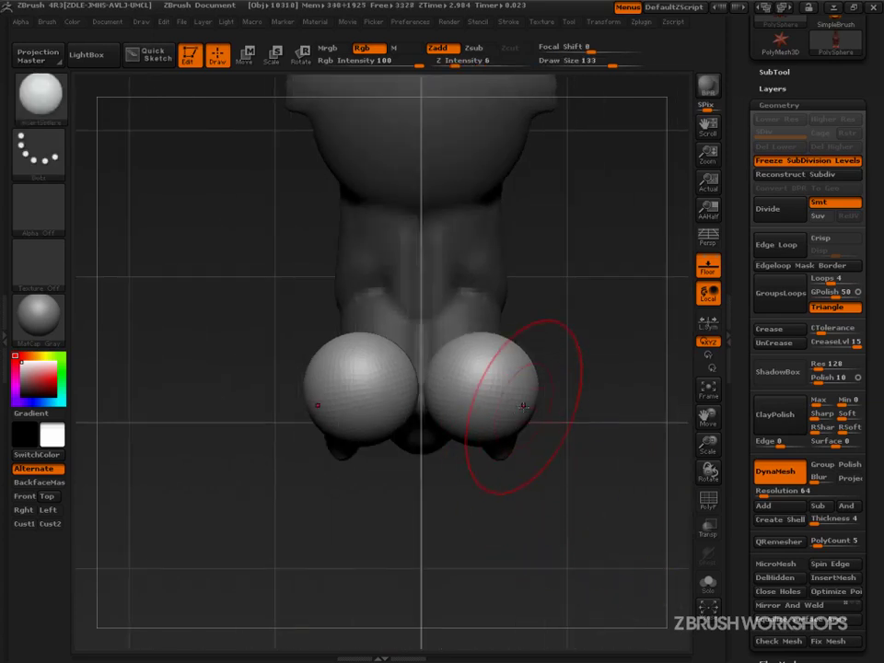
Step: Reshape the buttock spheres with the Move brush in side view at draw size 133, stretching them along the back of the pelvis
left_click(39, 96)
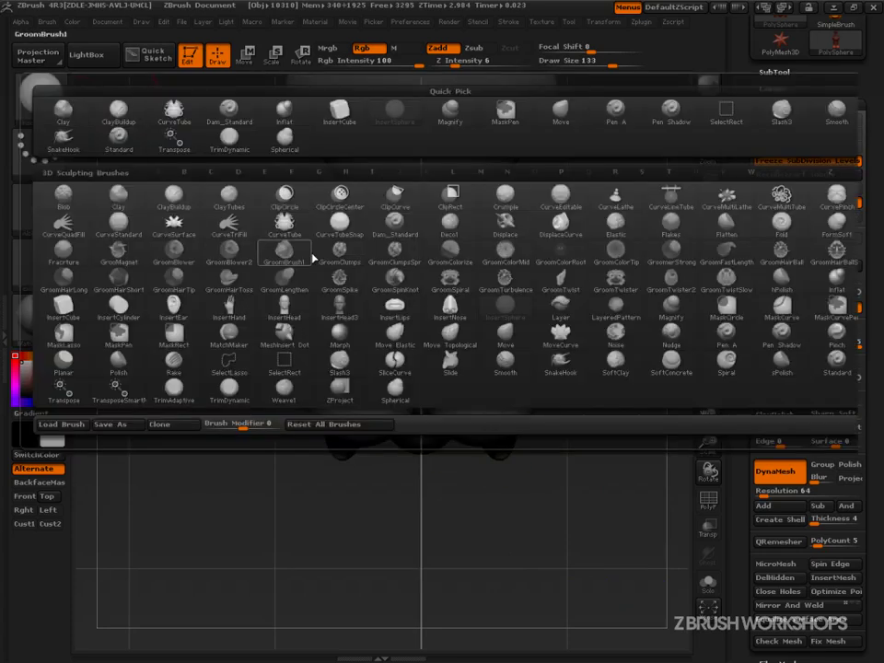
left_click(505, 336)
mouse_move(594, 398)
left_mouse_down()
mouse_move(499, 389)
mouse_move(578, 402)
mouse_move(528, 423)
mouse_move(559, 460)
left_mouse_up()
left_click_drag(517, 357, 530, 346)
left_click_drag(446, 391, 473, 404)
mouse_move(506, 338)
left_mouse_down()
mouse_move(513, 353)
mouse_move(509, 345)
left_mouse_up()
left_click_drag(465, 407, 480, 412)
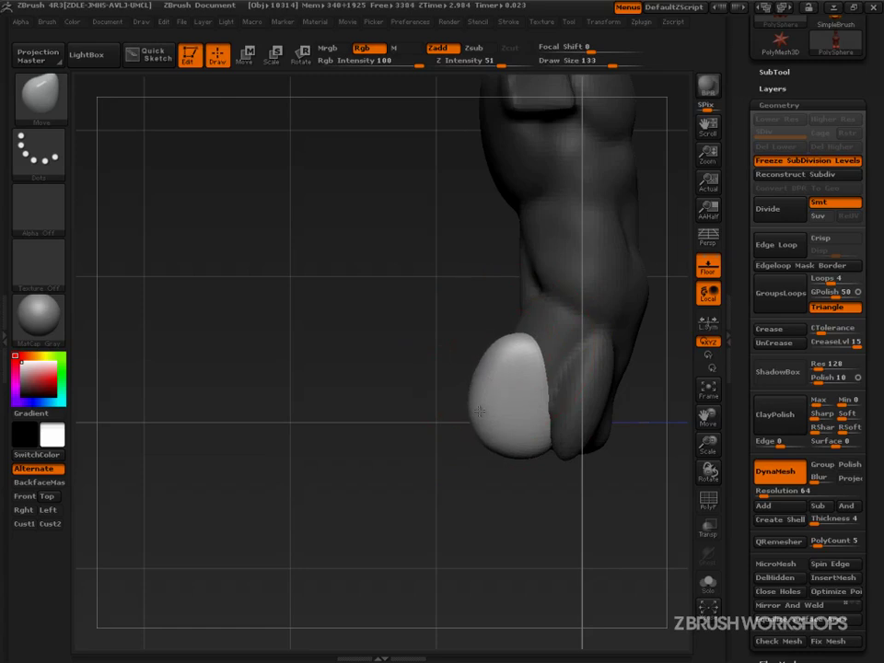
left_click_drag(379, 435, 488, 431)
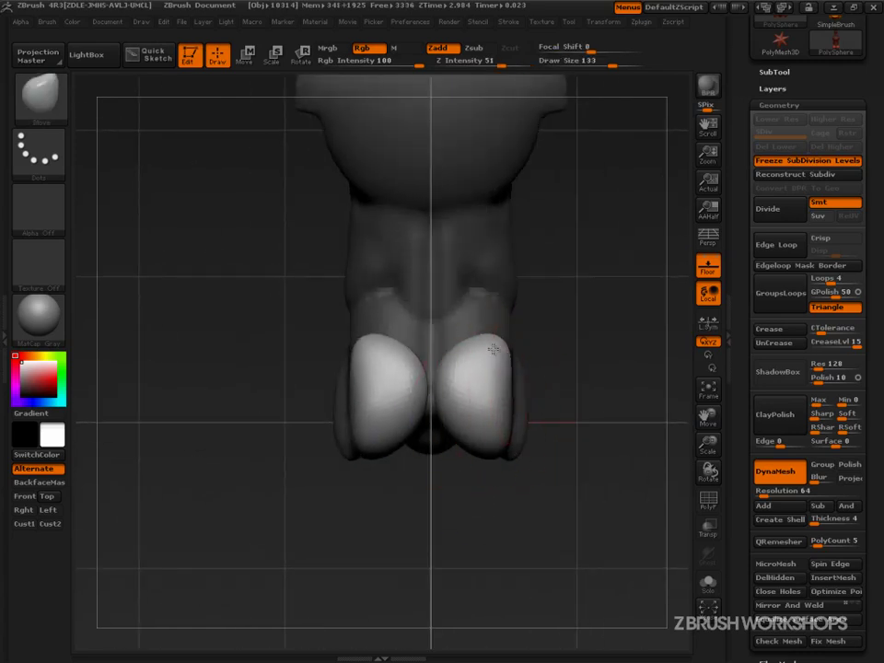
Step: Refine the buttock masses from behind with the Move brush at draw sizes 90 and 95, hiding the floor grid
left_click_drag(494, 349, 483, 373)
key("bracketleft")
key("bracketleft")
key("bracketleft")
key("bracketleft")
mouse_move(490, 488)
left_mouse_down()
mouse_move(482, 504)
mouse_move(447, 396)
left_mouse_up()
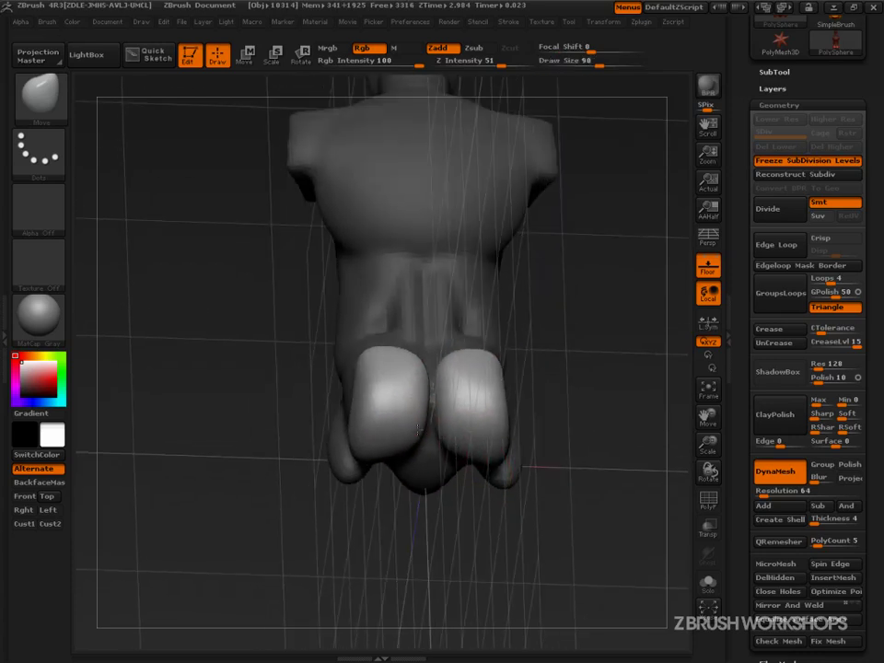
left_click(708, 271)
key("s")
mouse_move(440, 407)
left_mouse_down()
mouse_move(429, 407)
mouse_move(452, 428)
mouse_move(447, 448)
left_mouse_up()
key("s")
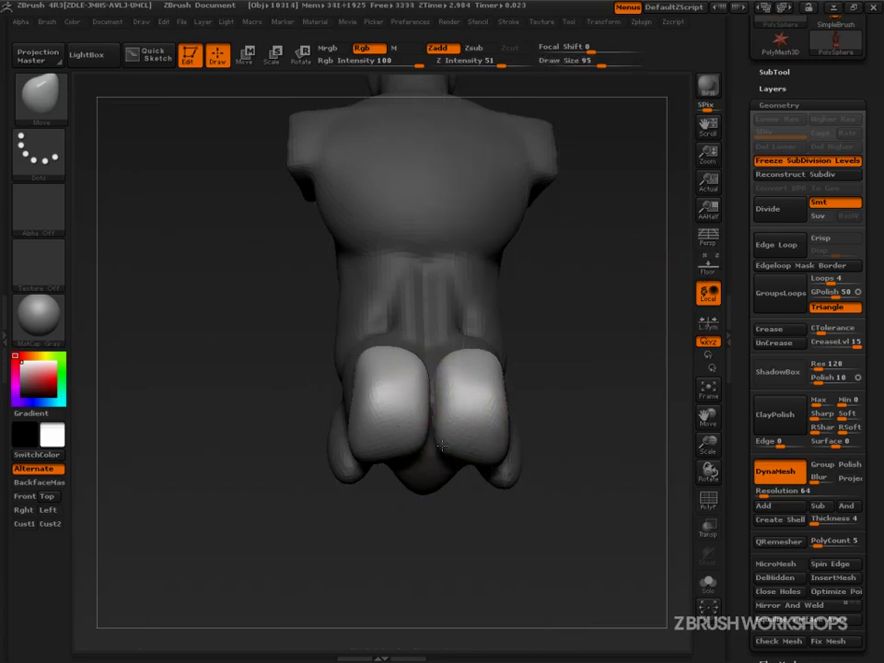
left_click_drag(578, 411, 573, 463)
mouse_move(473, 440)
left_mouse_down()
mouse_move(466, 446)
mouse_move(485, 446)
mouse_move(475, 443)
left_mouse_up()
Step: Pull the lower buttock masses toward the hips in side view with Move at draw size 140, and show the floor grid again
key("s")
left_click_drag(582, 453, 494, 444)
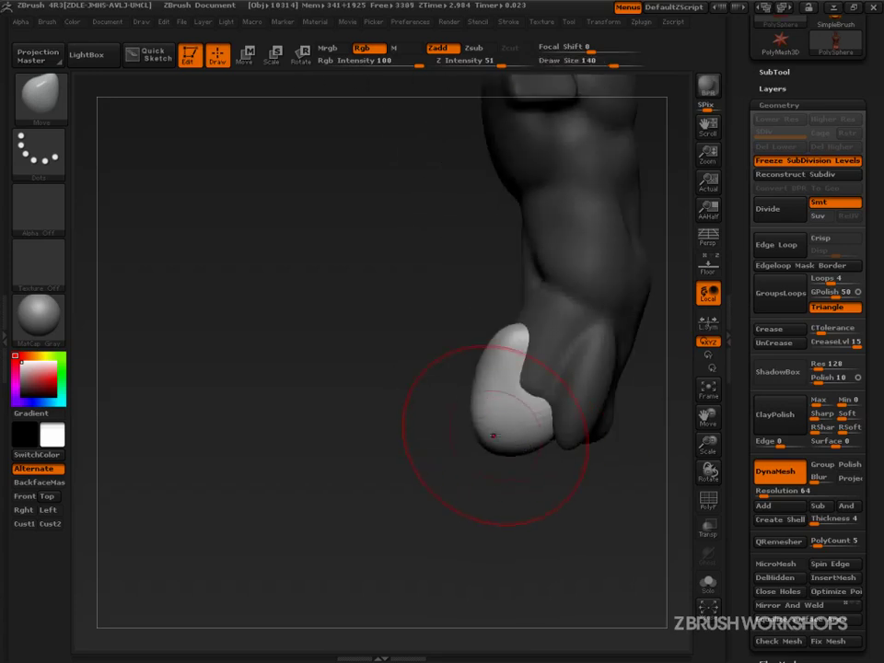
left_click_drag(547, 434, 591, 446)
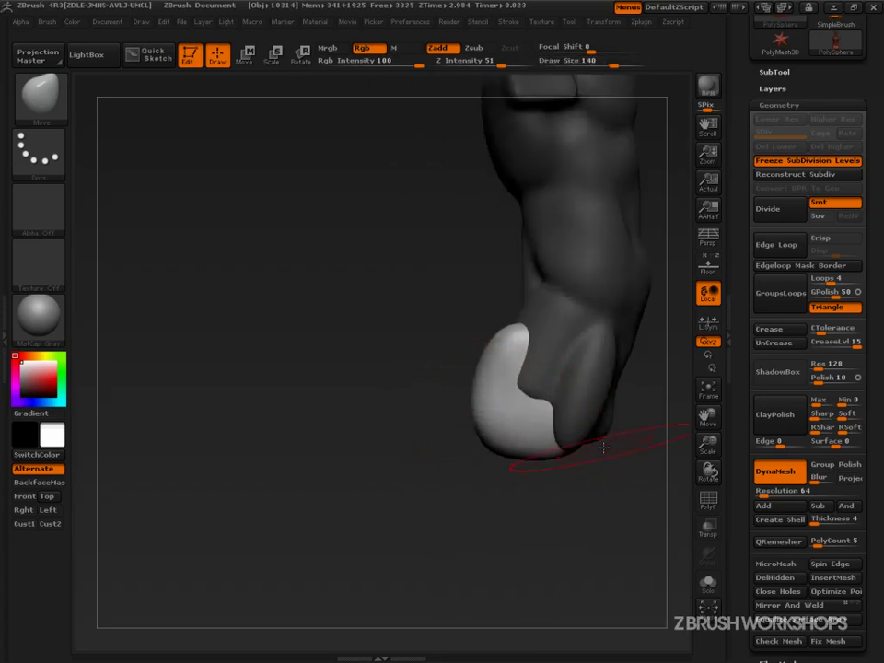
key("shift+p")
left_click_drag(618, 483, 413, 411)
key("ctrl+shift")
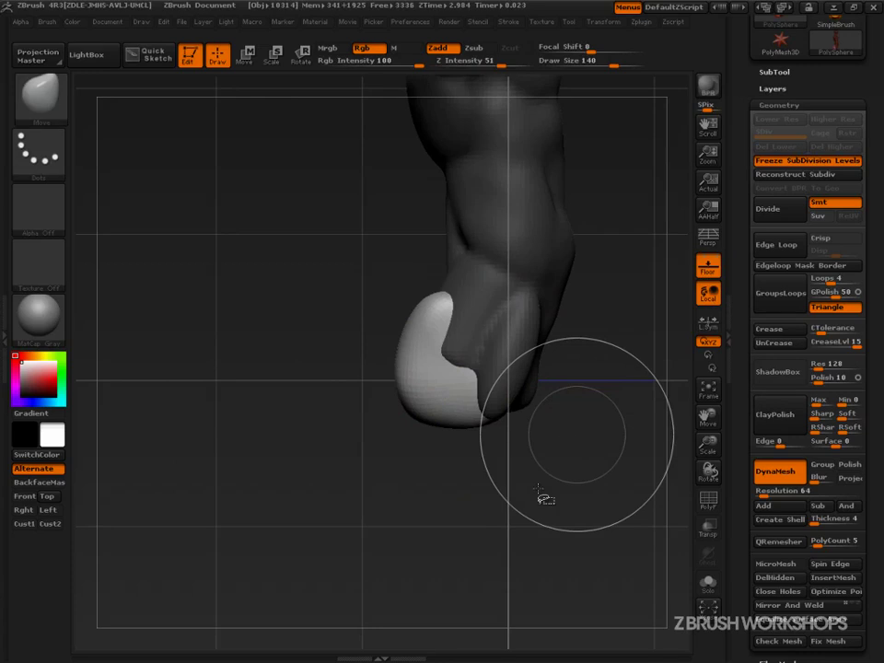
mouse_move(542, 497)
left_mouse_down()
mouse_move(587, 484)
mouse_move(540, 497)
mouse_move(519, 486)
left_mouse_up()
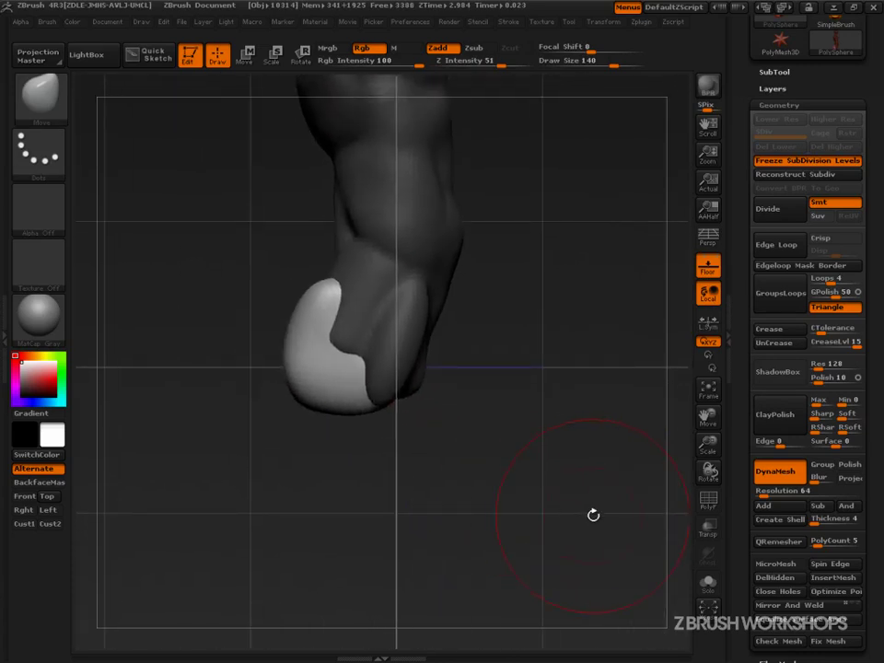
Step: Sketch a temporary white outline of the pelvis with its hip socket and ischial opening over the side view
key("s")
left_click_drag(591, 514, 558, 514)
key("ctrl+shift")
key("ctrl+shift")
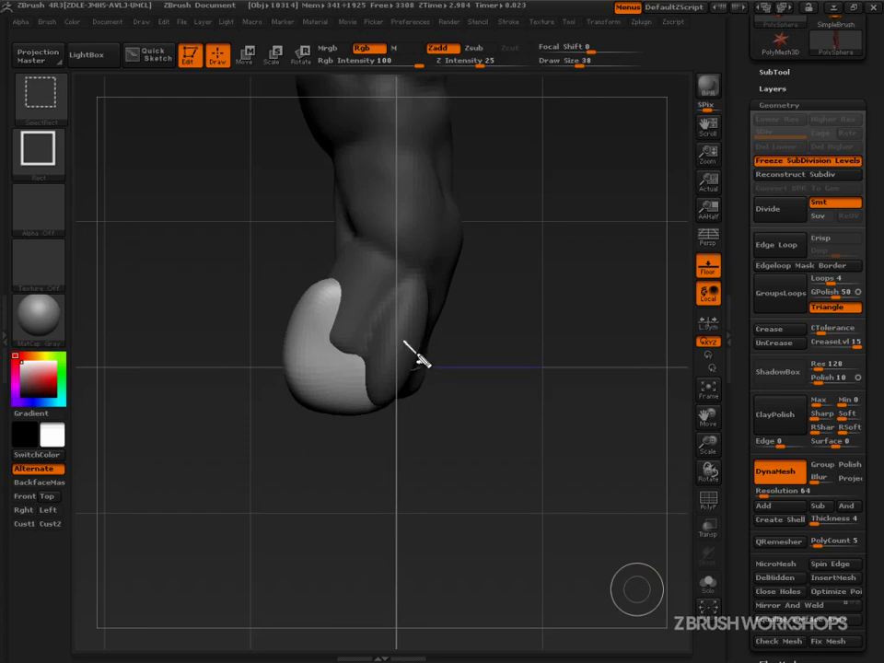
mouse_move(417, 357)
left_mouse_down("ctrl+shift")
mouse_move(408, 338)
mouse_move(431, 291)
left_mouse_up("ctrl+shift")
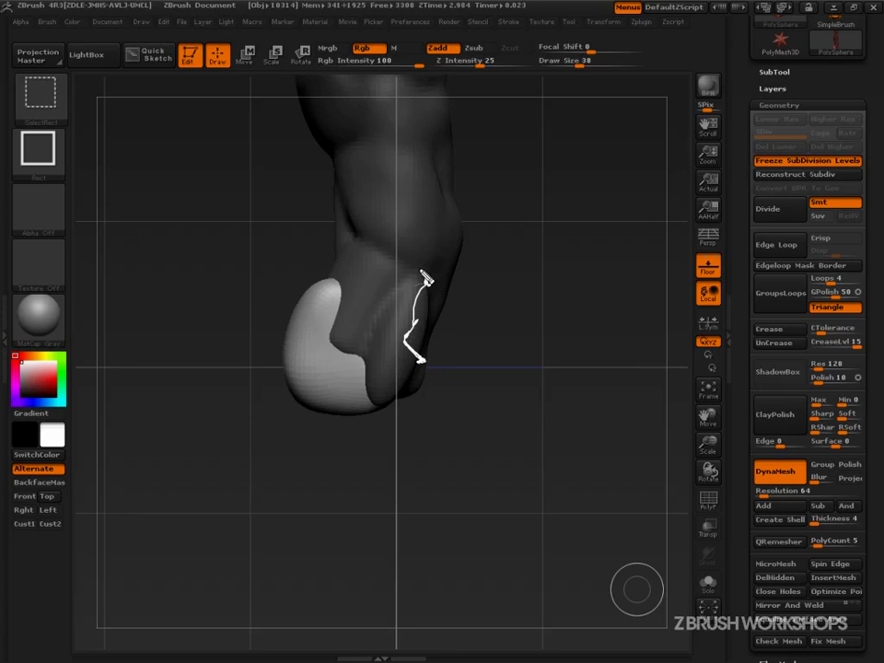
mouse_move(431, 291)
left_mouse_down("ctrl+shift")
mouse_move(362, 252)
mouse_move(322, 327)
mouse_move(327, 304)
mouse_move(339, 295)
mouse_move(333, 318)
mouse_move(361, 348)
mouse_move(359, 332)
mouse_move(435, 369)
mouse_move(373, 401)
mouse_move(403, 402)
left_mouse_up("ctrl+shift")
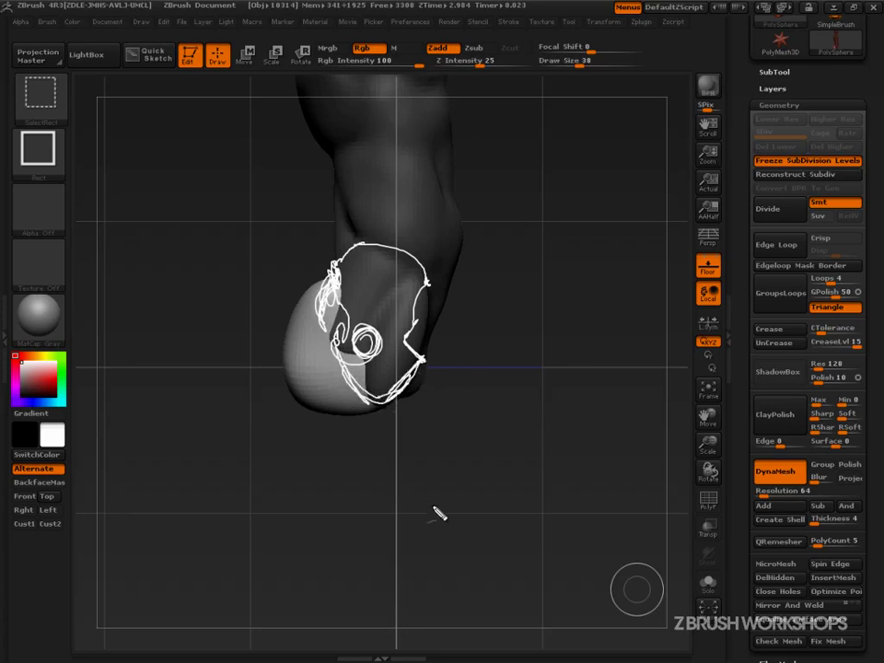
mouse_move(392, 387)
left_mouse_down("ctrl+shift")
mouse_move(380, 378)
mouse_move(495, 473)
left_mouse_up("ctrl+shift")
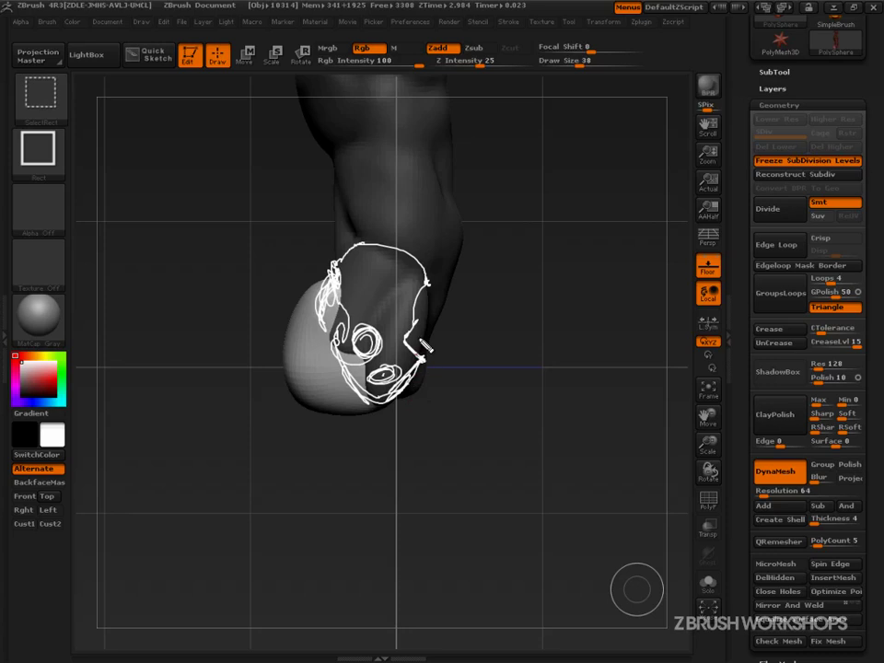
Step: Sketch the front thigh contour and the curves of the gluteal mass in red over the side view
left_click_drag(416, 326, 437, 458, "ctrl+shift")
left_click_drag(422, 329, 446, 501, "ctrl+shift")
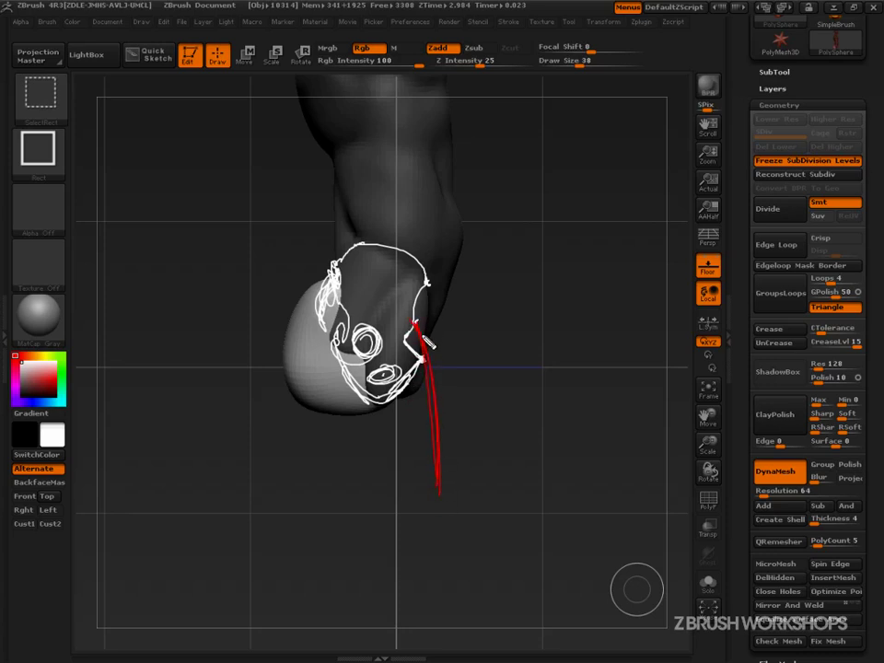
left_click_drag(427, 342, 431, 515, "ctrl+shift")
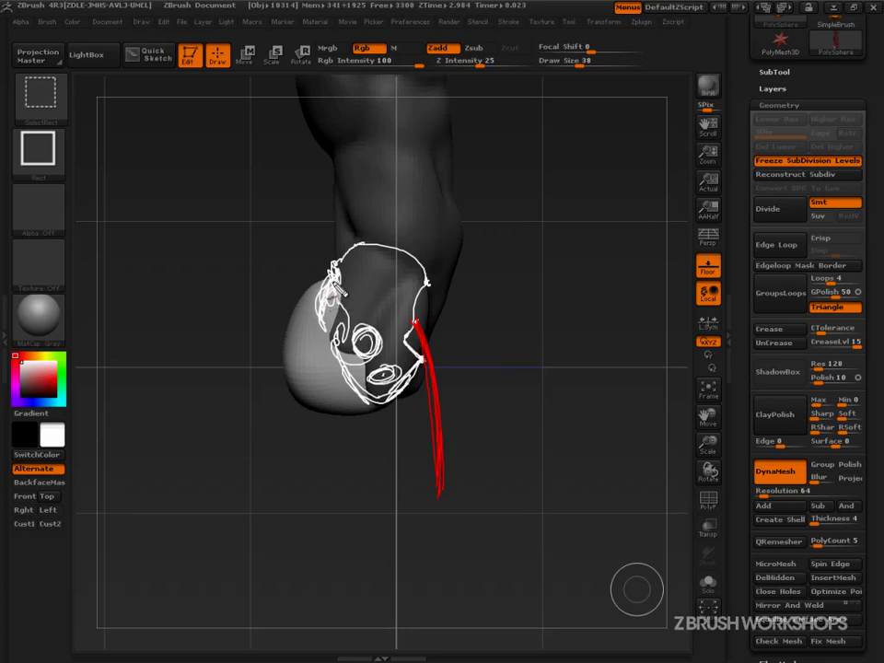
left_click_drag(335, 269, 351, 324, "ctrl+shift")
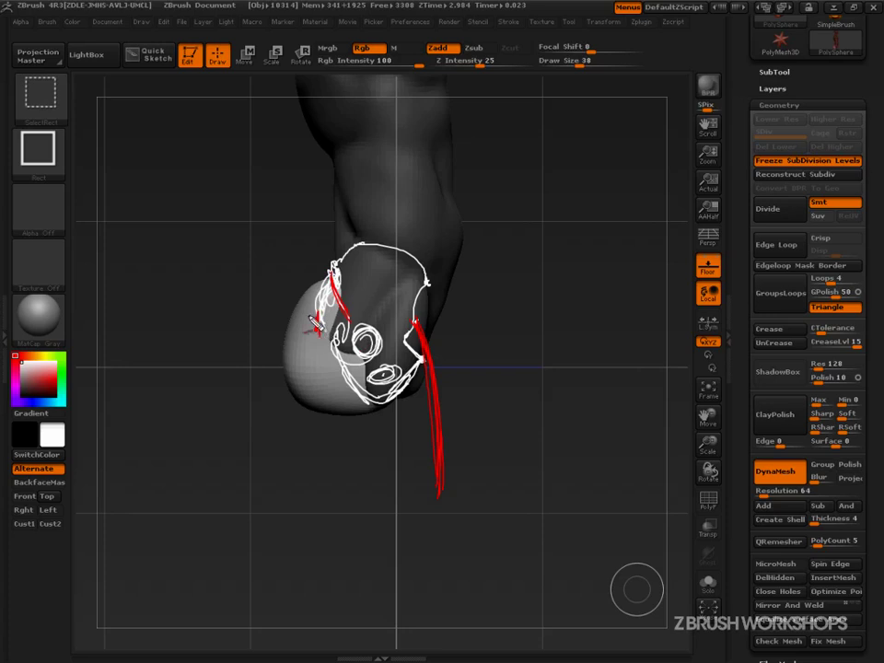
left_click_drag(316, 309, 291, 397)
left_click_drag(290, 343, 295, 377)
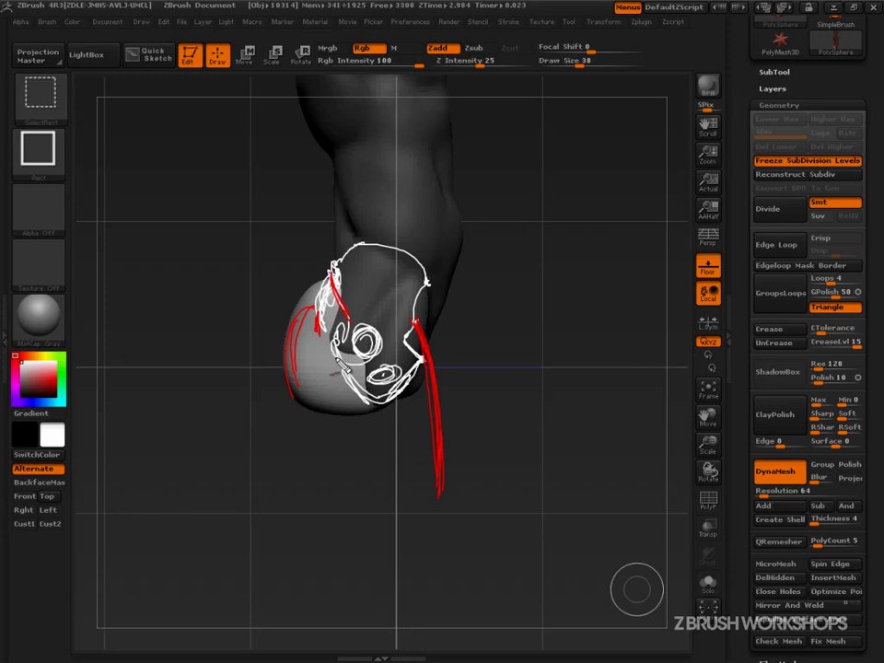
Step: Sketch the back-of-thigh contour in red and taper both thigh lines down toward the knee
left_click_drag(335, 351, 330, 471)
left_click_drag(336, 352, 314, 505)
left_click_drag(324, 415, 320, 537, "ctrl+shift")
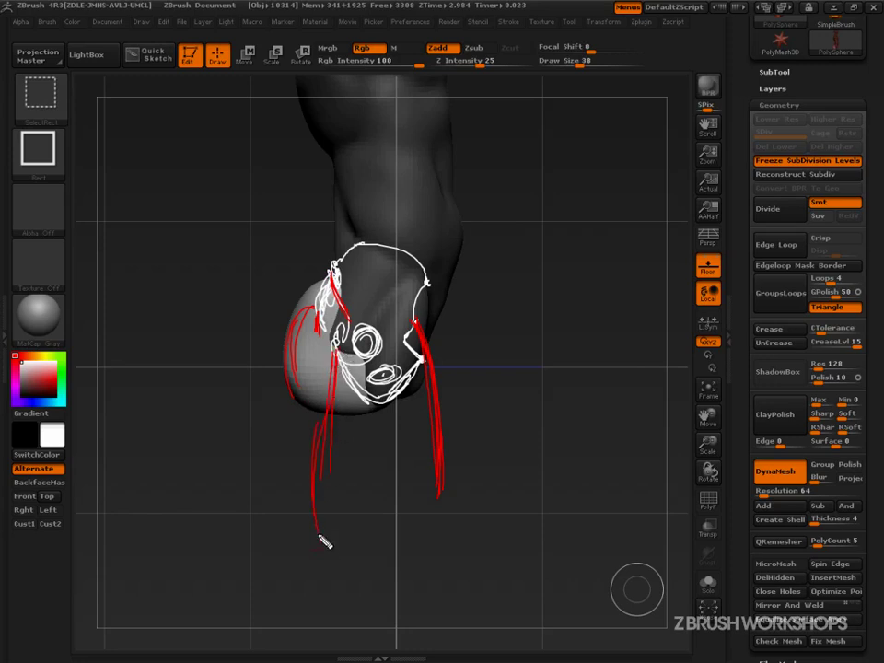
mouse_move(321, 479)
left_mouse_down("ctrl+shift")
mouse_move(339, 625)
mouse_move(349, 590)
left_mouse_up("ctrl+shift")
left_click_drag(436, 495, 396, 617, "ctrl+shift")
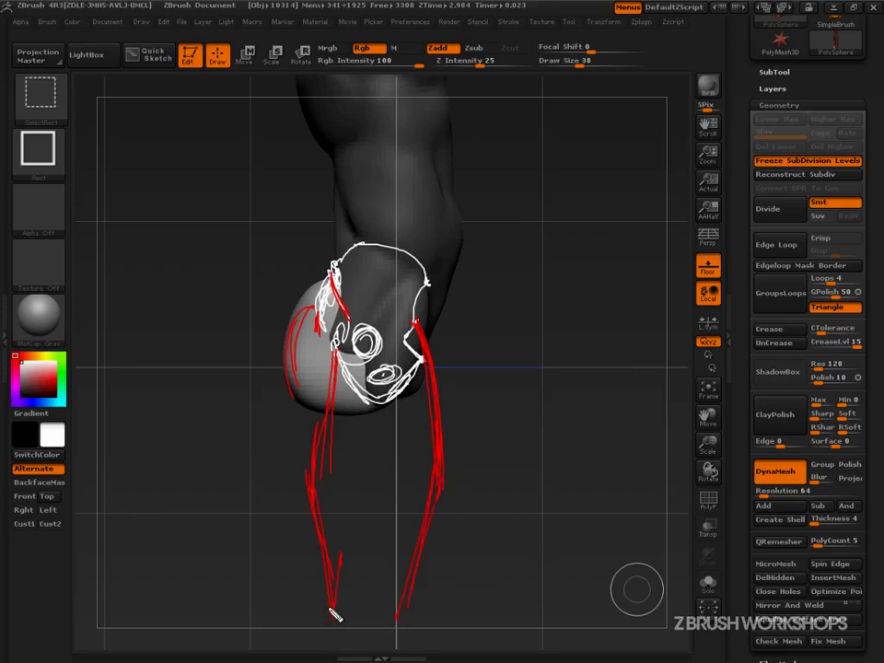
Step: Draw five red cross-contour curves over the sketched thigh, from its lower end up to the buttock
left_click_drag(330, 610, 419, 603)
left_click_drag(311, 538, 442, 533)
mouse_move(313, 481)
left_mouse_down()
mouse_move(419, 486)
mouse_move(429, 478)
left_mouse_up()
left_click_drag(317, 446, 436, 435)
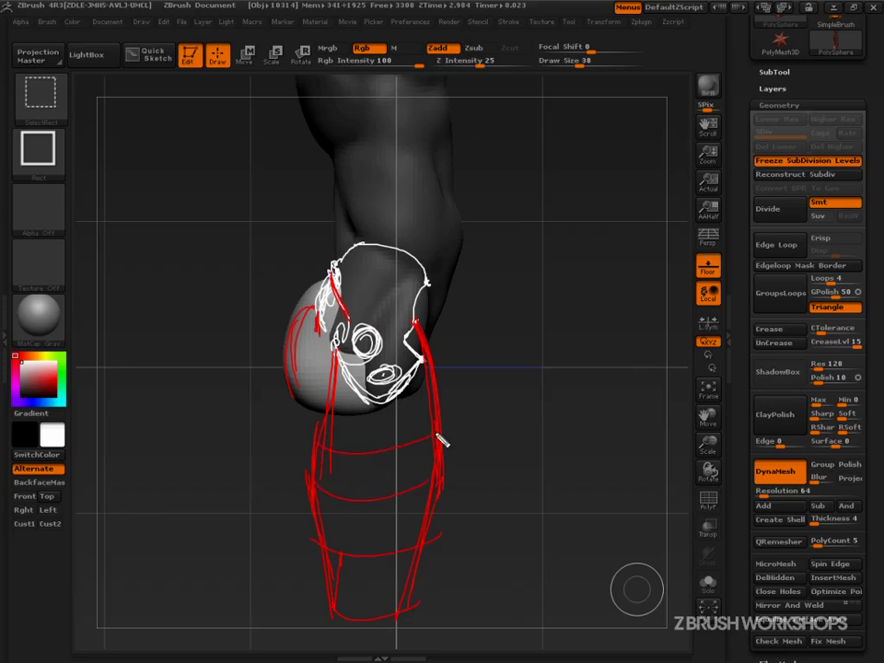
left_click_drag(319, 424, 440, 407, "ctrl+shift")
Step: Mark the pelvis base and pubic levels in green, trace the buttock's lower edge up to the pubis, and clear all annotations
left_click_drag(388, 414, 508, 420, "ctrl+shift")
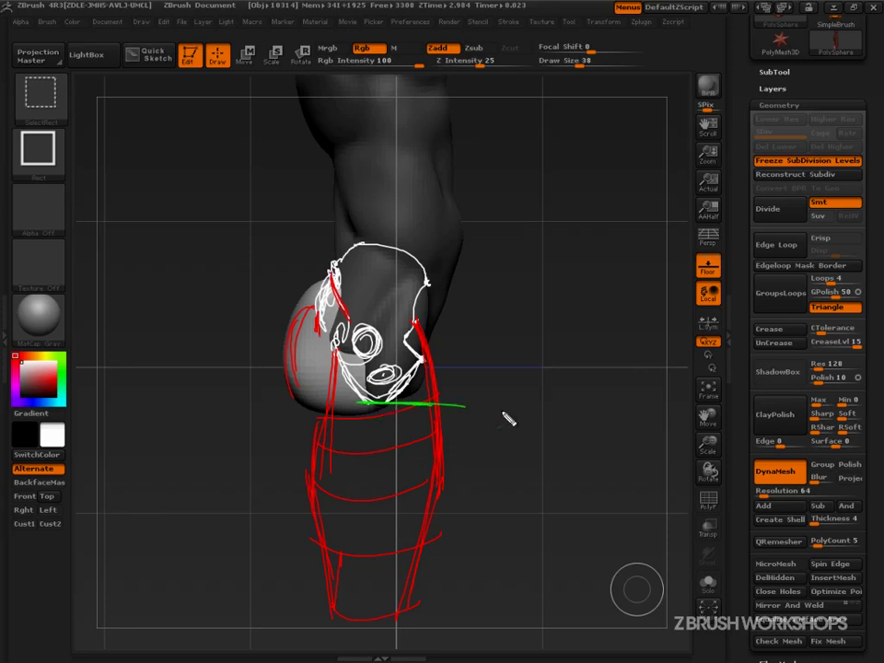
left_click_drag(414, 361, 454, 359)
left_click_drag(463, 402, 460, 372)
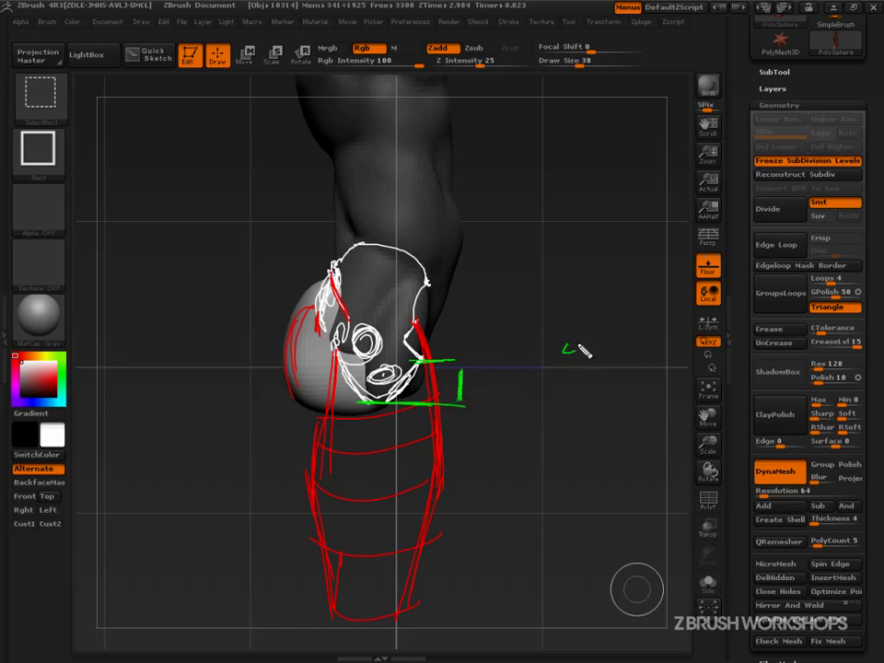
left_click_drag(572, 340, 570, 364)
left_click_drag(306, 416, 293, 392)
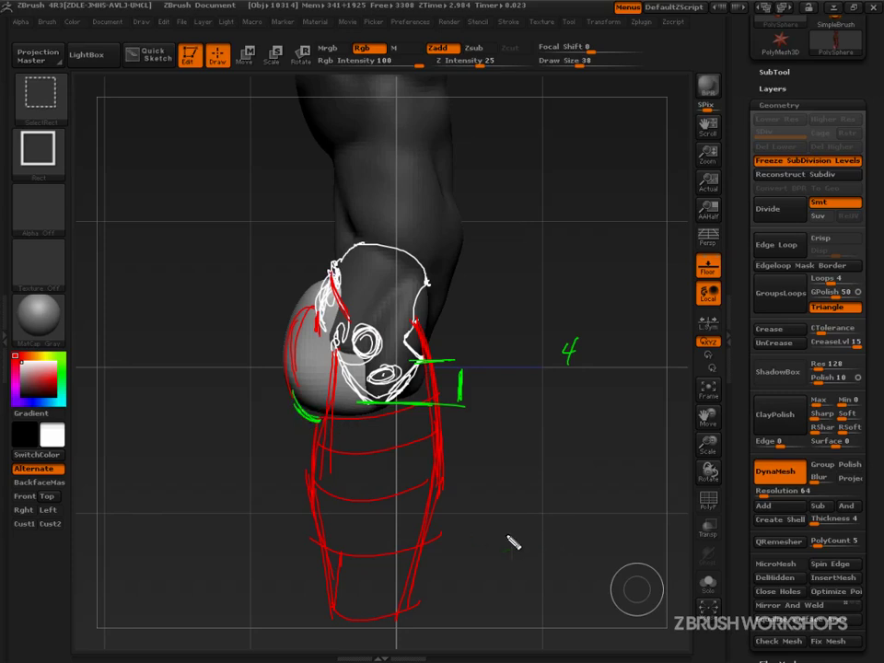
left_click_drag(318, 421, 430, 364)
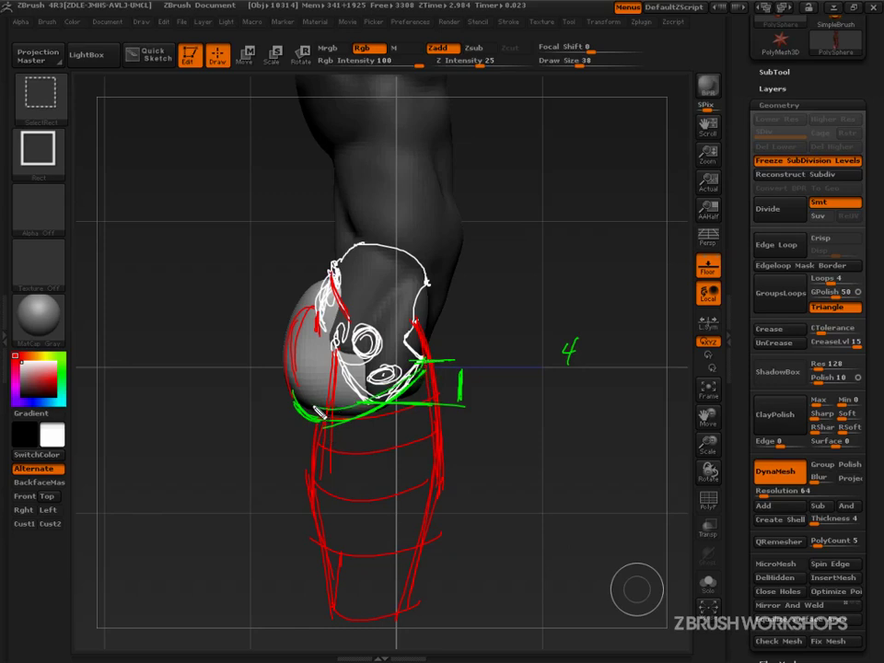
left_click_drag(294, 401, 429, 371)
key("ctrl+z")
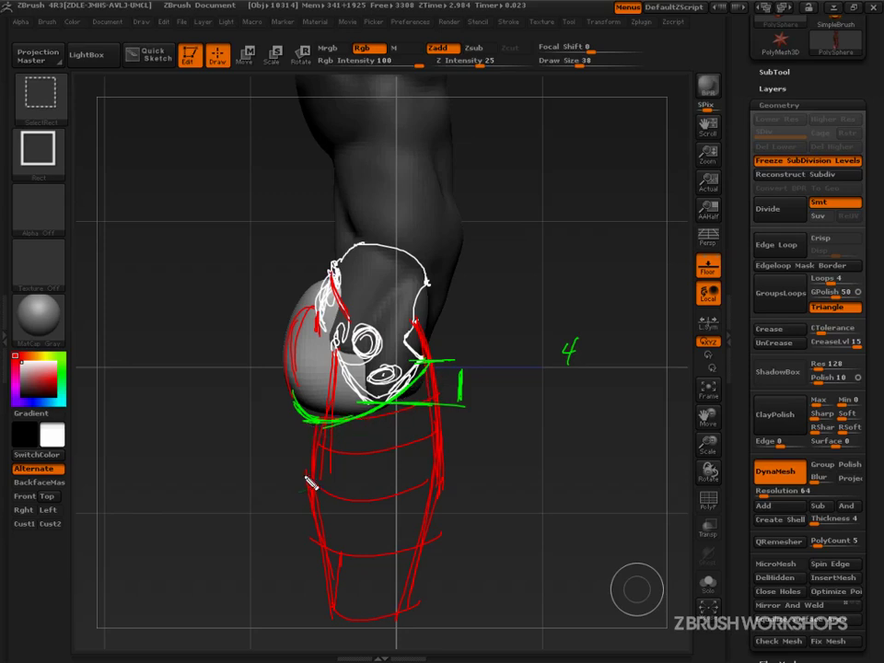
key("Escape")
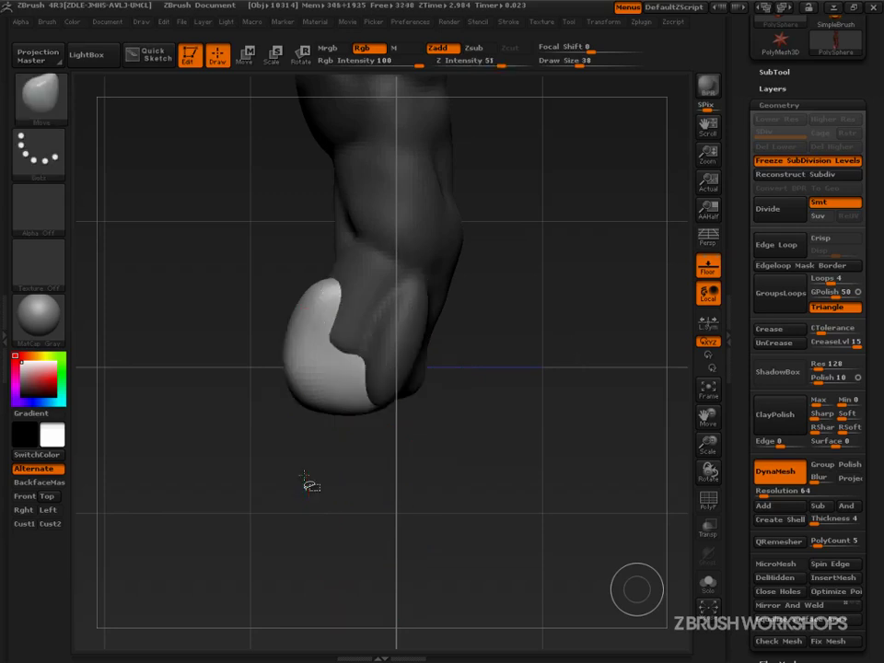
Step: Adjust the buttock contours in side view with Move at draw size 108 and fuse the masses into the torso with DynaMesh
key("s")
mouse_move(328, 297)
left_mouse_down()
mouse_move(355, 296)
mouse_move(321, 291)
left_mouse_up()
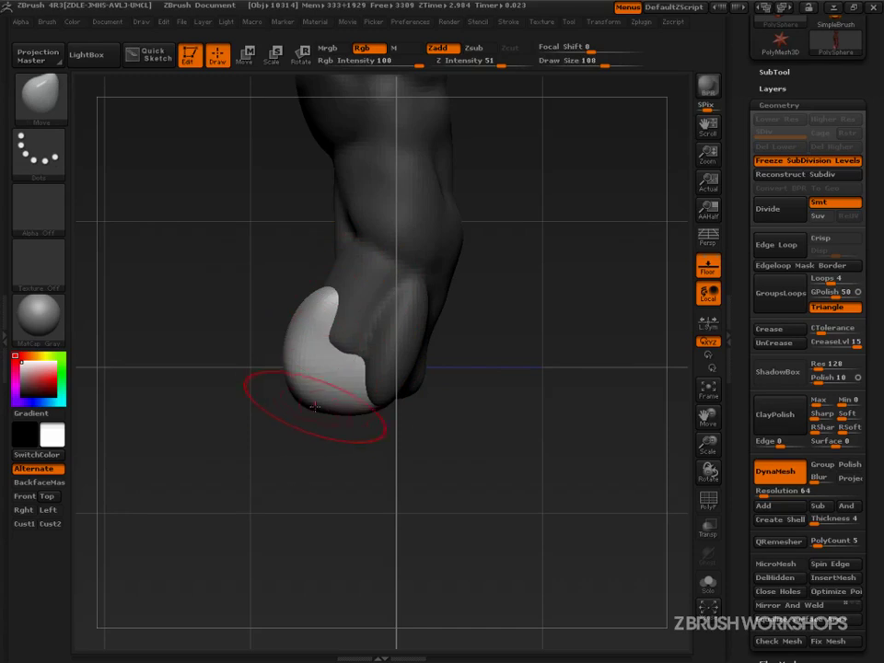
mouse_move(330, 409)
left_mouse_down()
mouse_move(335, 419)
mouse_move(298, 409)
left_mouse_up()
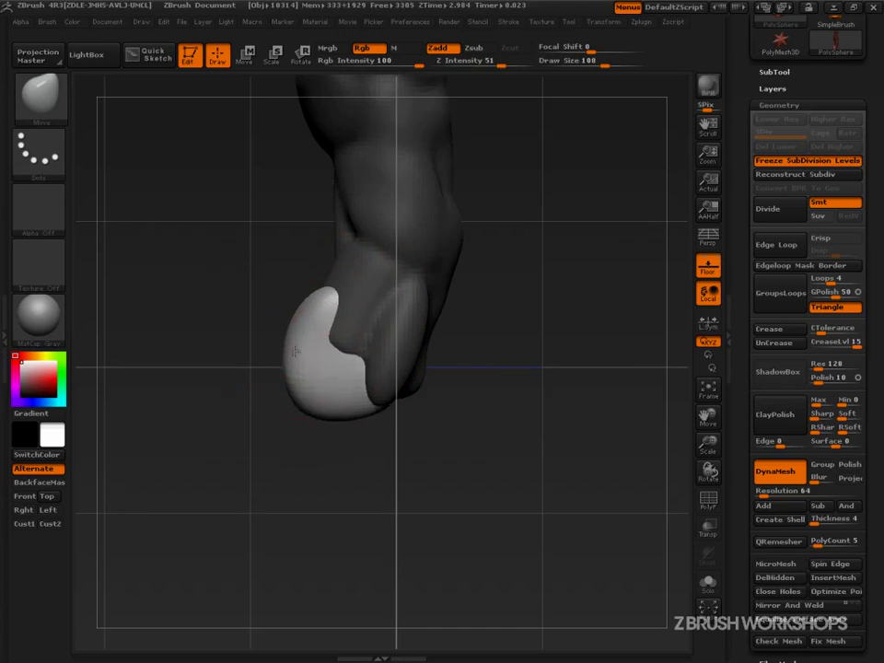
left_click_drag(576, 446, 474, 315, "alt")
mouse_move(483, 355)
left_mouse_down("alt")
mouse_move(519, 359)
mouse_move(615, 491)
left_mouse_up("alt")
left_click_drag(328, 358, 335, 355)
mouse_move(230, 357)
left_mouse_down()
mouse_move(309, 359)
mouse_move(304, 339)
mouse_move(380, 363)
left_mouse_up()
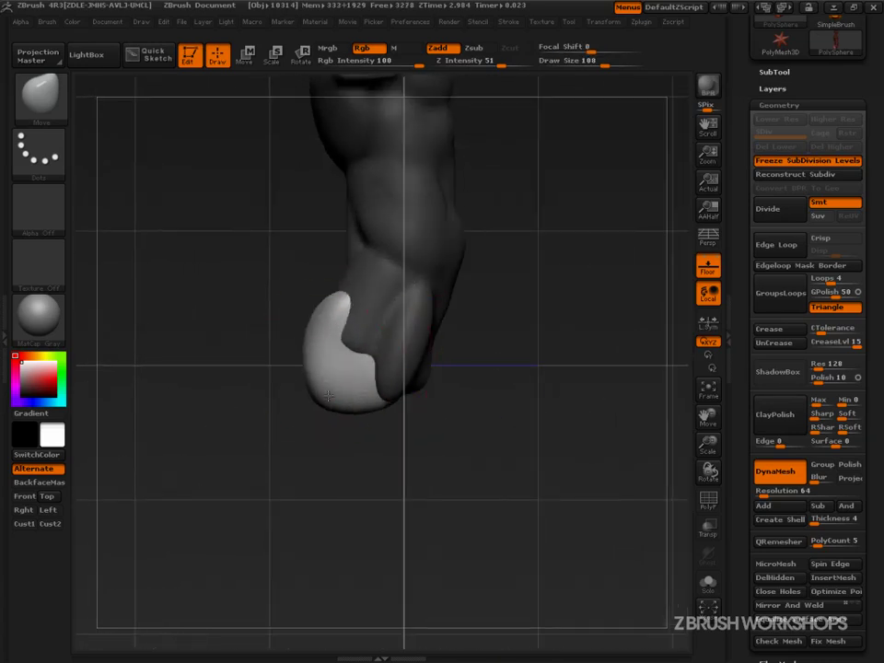
left_click_drag(519, 335, 502, 388, "alt")
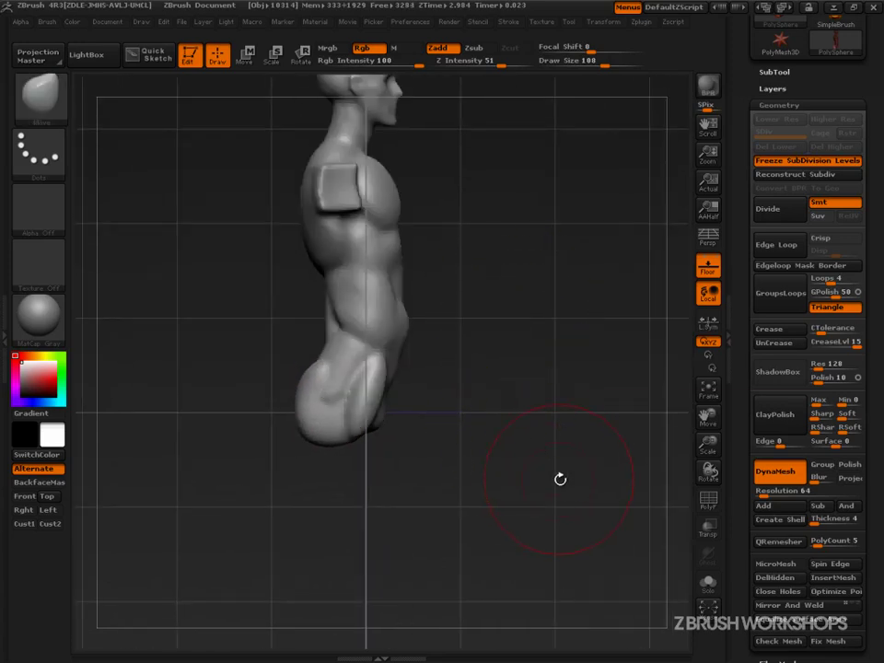
Step: Pull the lower back outward with the Move brush at draw sizes 110 and 92
left_click_drag(548, 482, 572, 391, "alt")
key("s")
left_click(342, 314)
left_click_drag(341, 314, 332, 313)
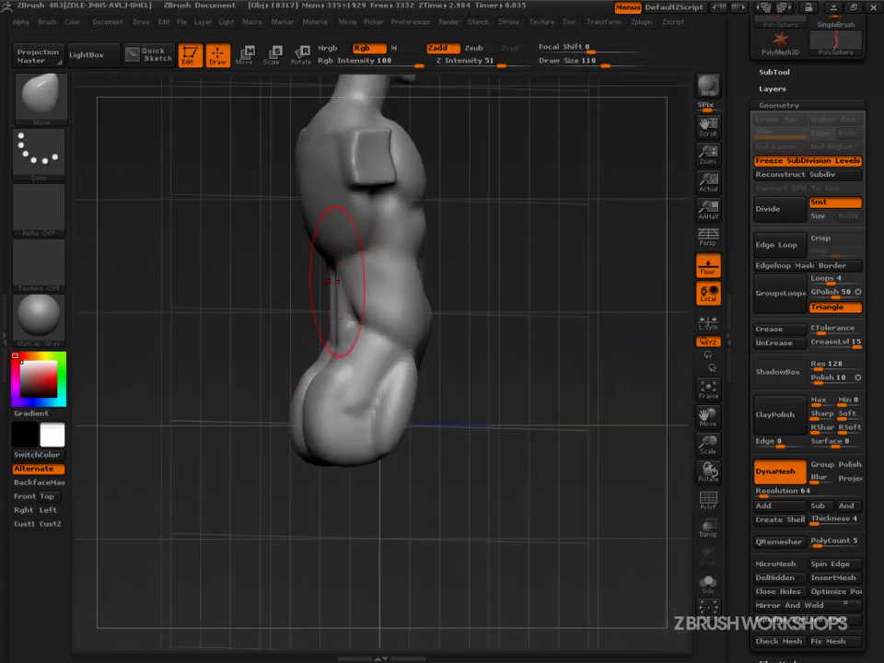
right_click_drag(380, 331, 337, 292)
key("s")
left_click_drag(337, 292, 329, 292)
right_click_drag(306, 285, 322, 285)
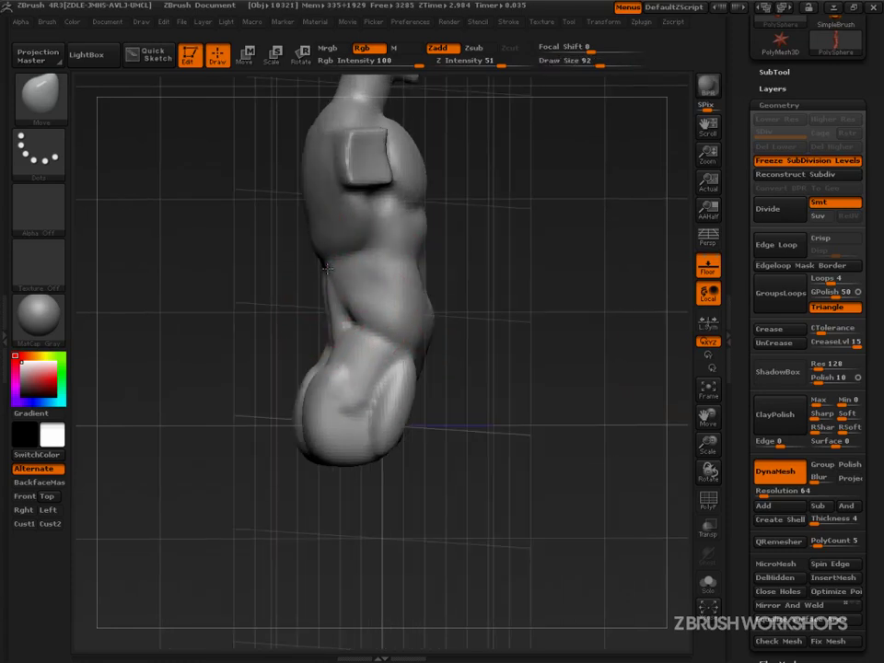
Step: Refine the transition between the rib cage and the lower back with the Move brush, reducing the draw size to 54
key("s")
left_click_drag(328, 265, 315, 247)
key("s")
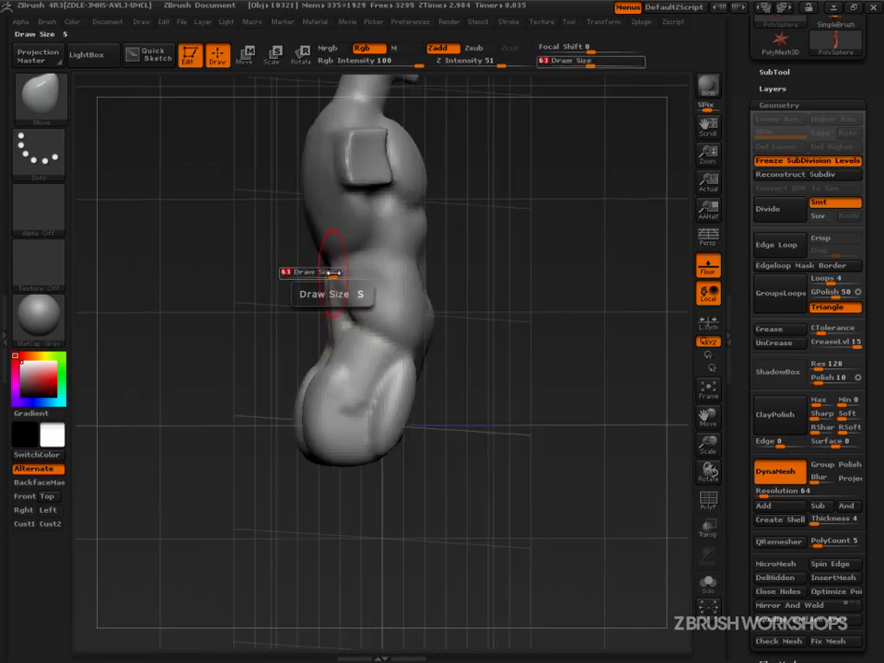
left_click_drag(304, 292, 287, 292)
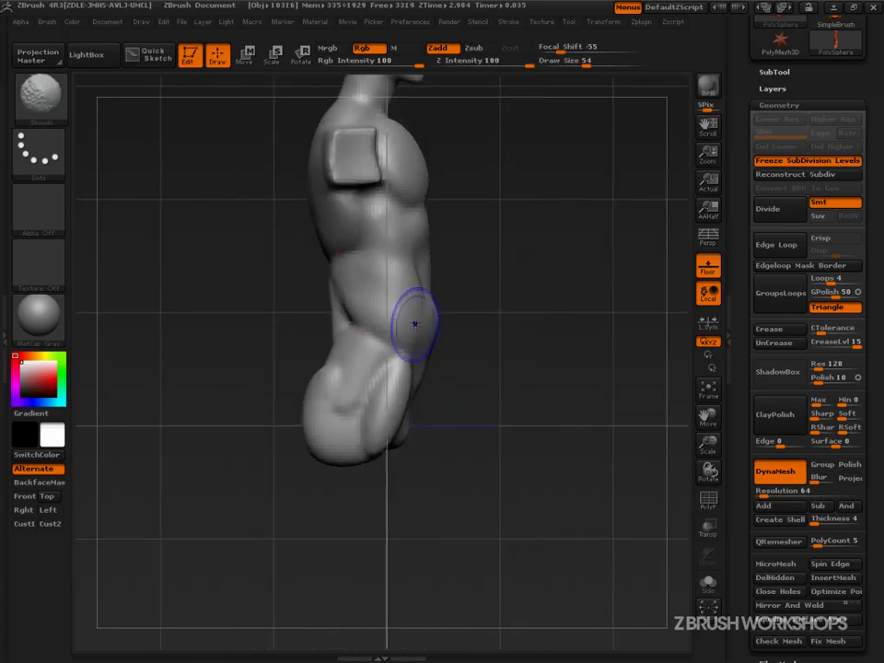
Step: Adjust the upper and lower contours of the fused buttocks and hips with the Move brush at draw sizes 84 and 110
key("s")
left_click_drag(337, 322, 349, 321)
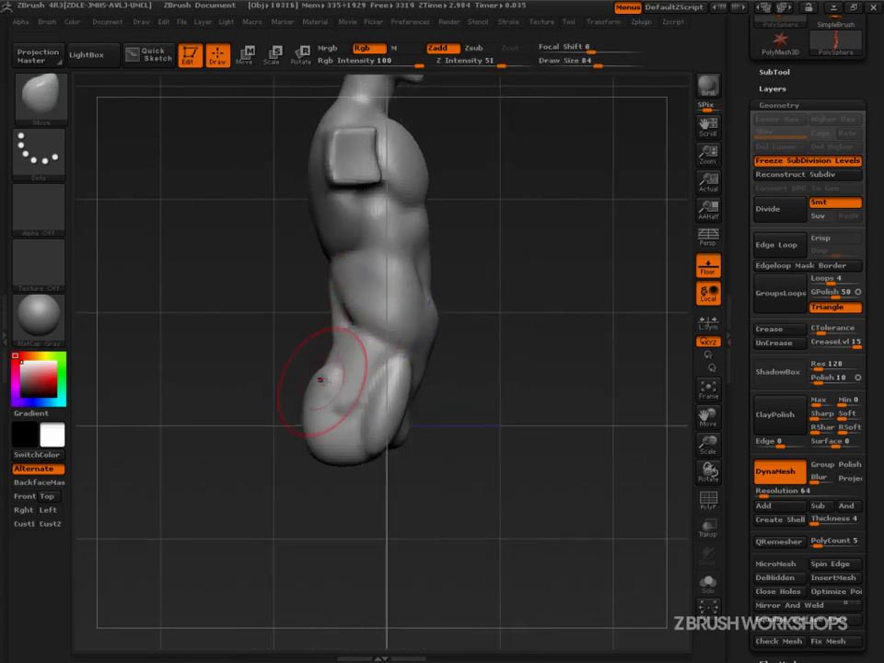
left_click_drag(321, 377, 341, 368)
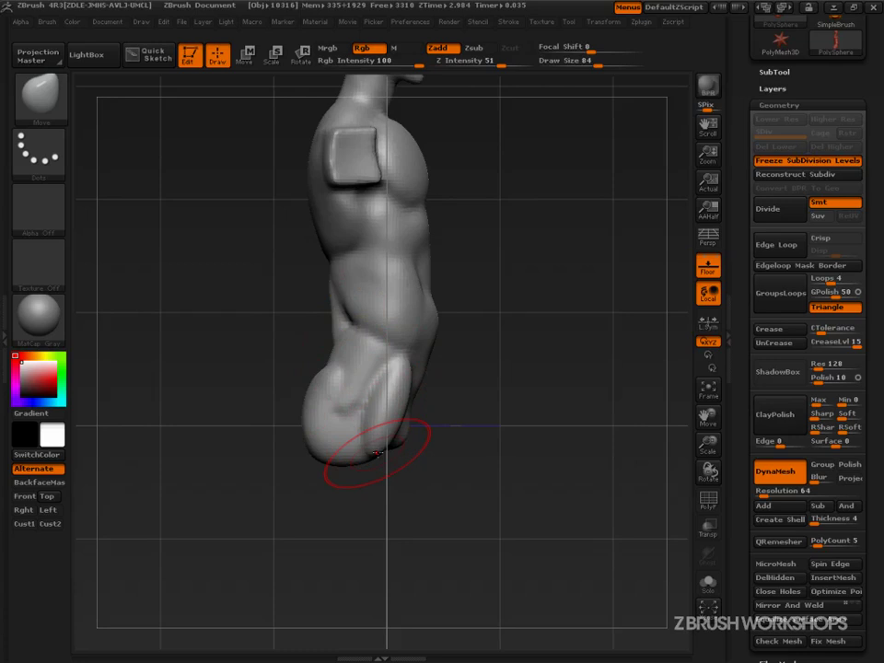
mouse_move(391, 455)
left_mouse_down()
mouse_move(410, 383)
mouse_move(405, 408)
mouse_move(461, 406)
mouse_move(486, 328)
mouse_move(461, 341)
left_mouse_up()
key("s")
left_click_drag(368, 423, 375, 417)
left_click_drag(509, 386, 494, 422, "alt")
left_click_drag(544, 436, 507, 464)
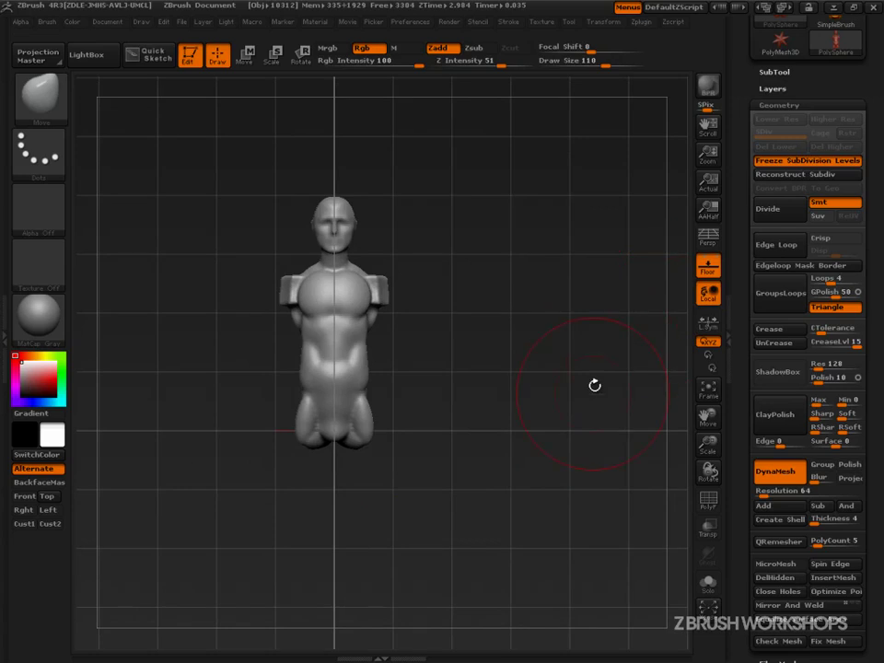
mouse_move(570, 562)
left_mouse_down("shift")
mouse_move(531, 548)
mouse_move(524, 557)
left_mouse_up("shift")
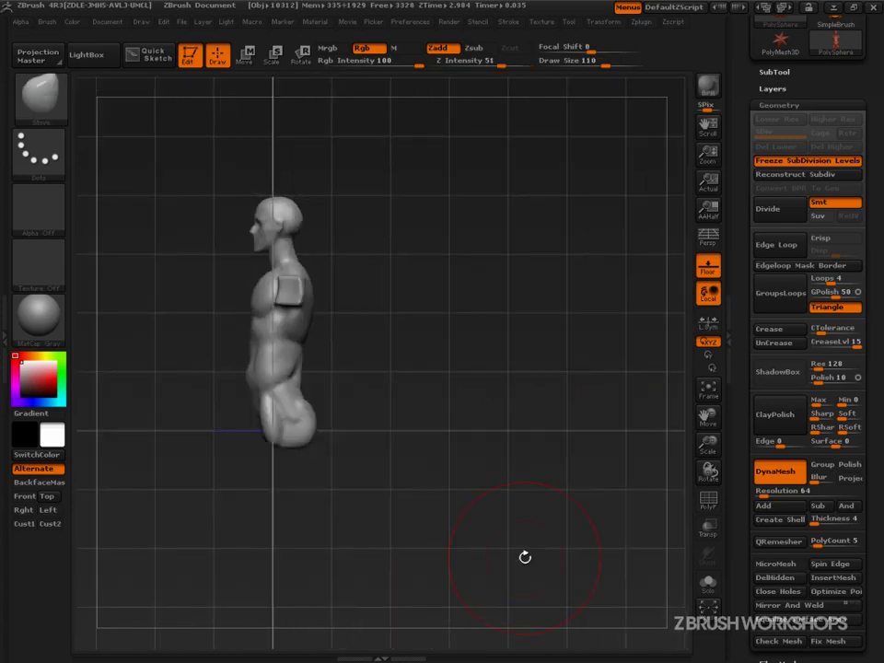